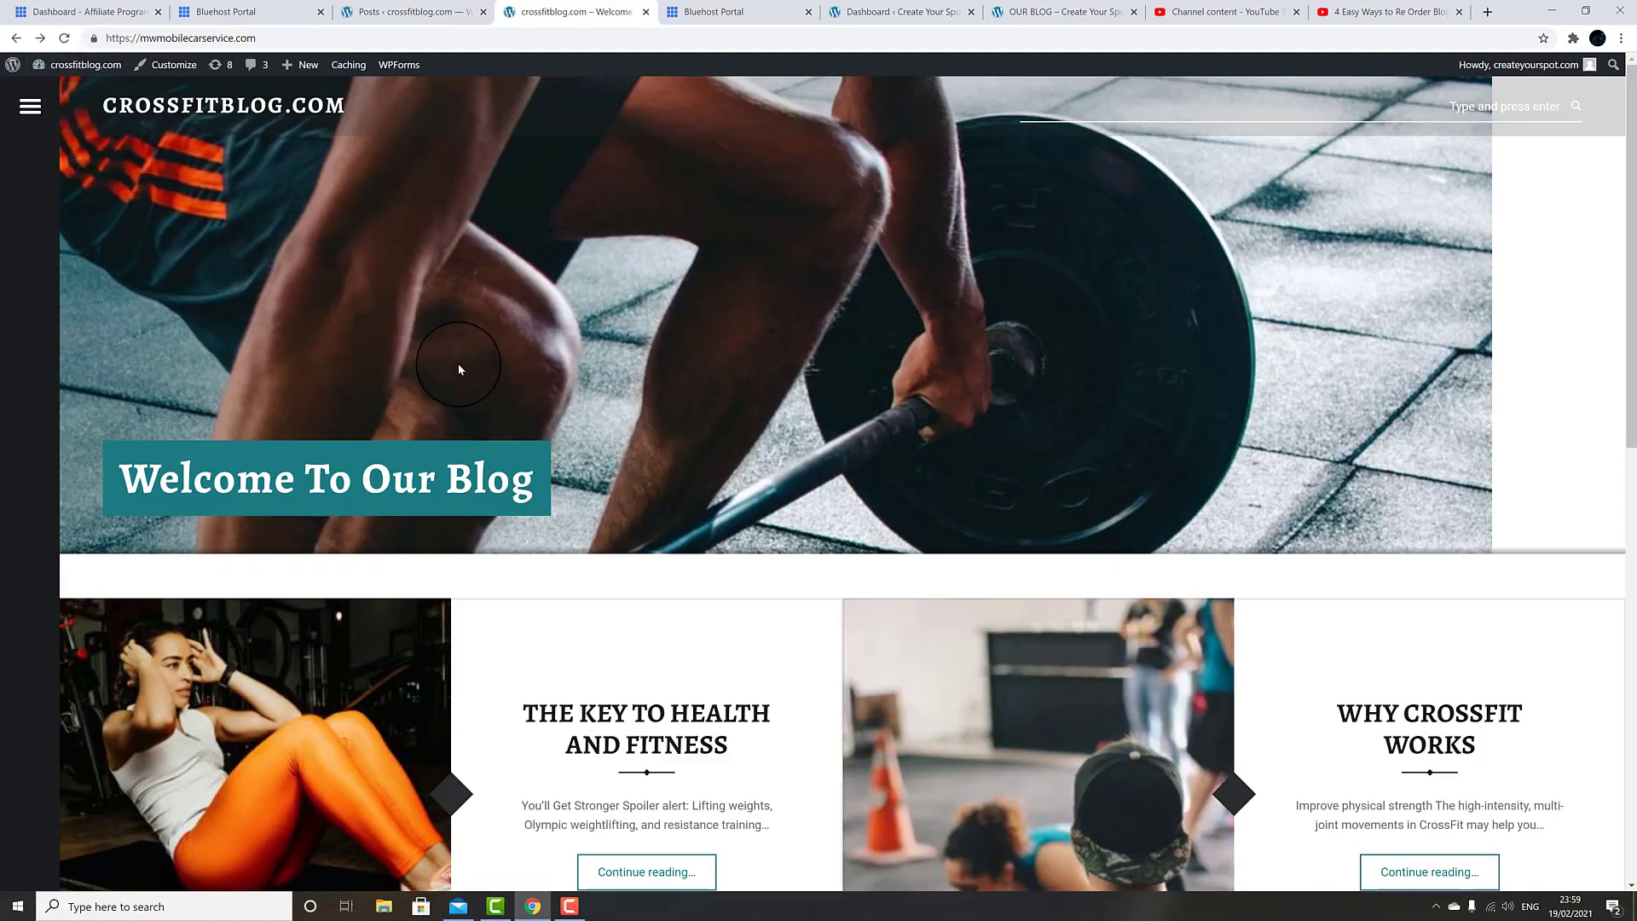
- Review the current post order on the admin Posts list and the blog home page
scroll(458, 369, "down", 8)
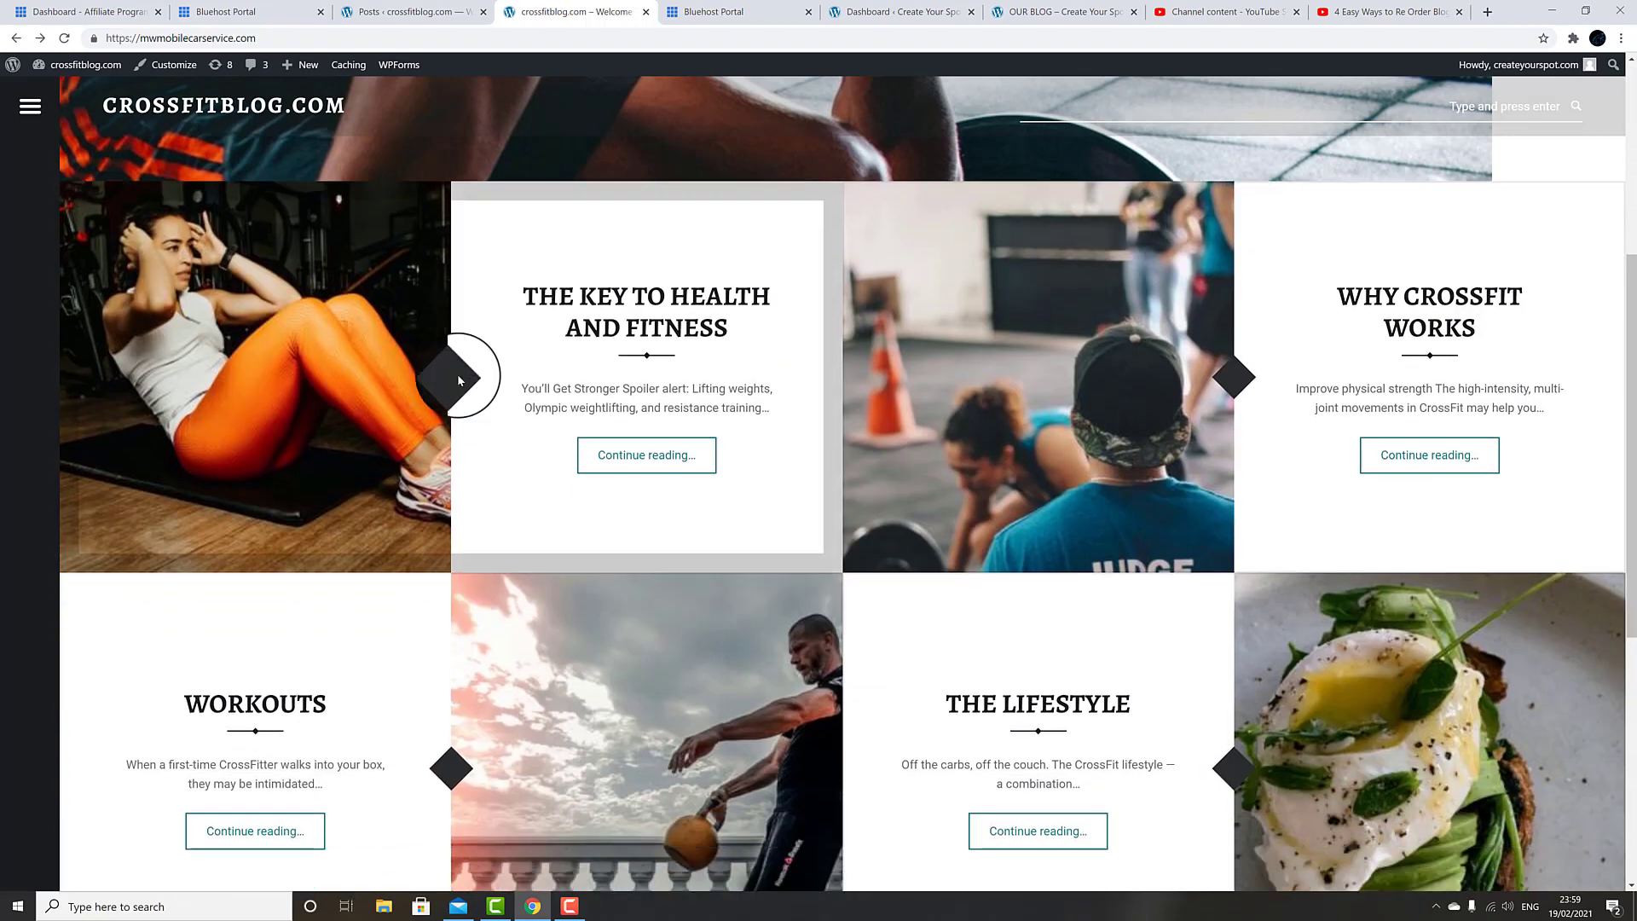
scroll(458, 380, "down", 3)
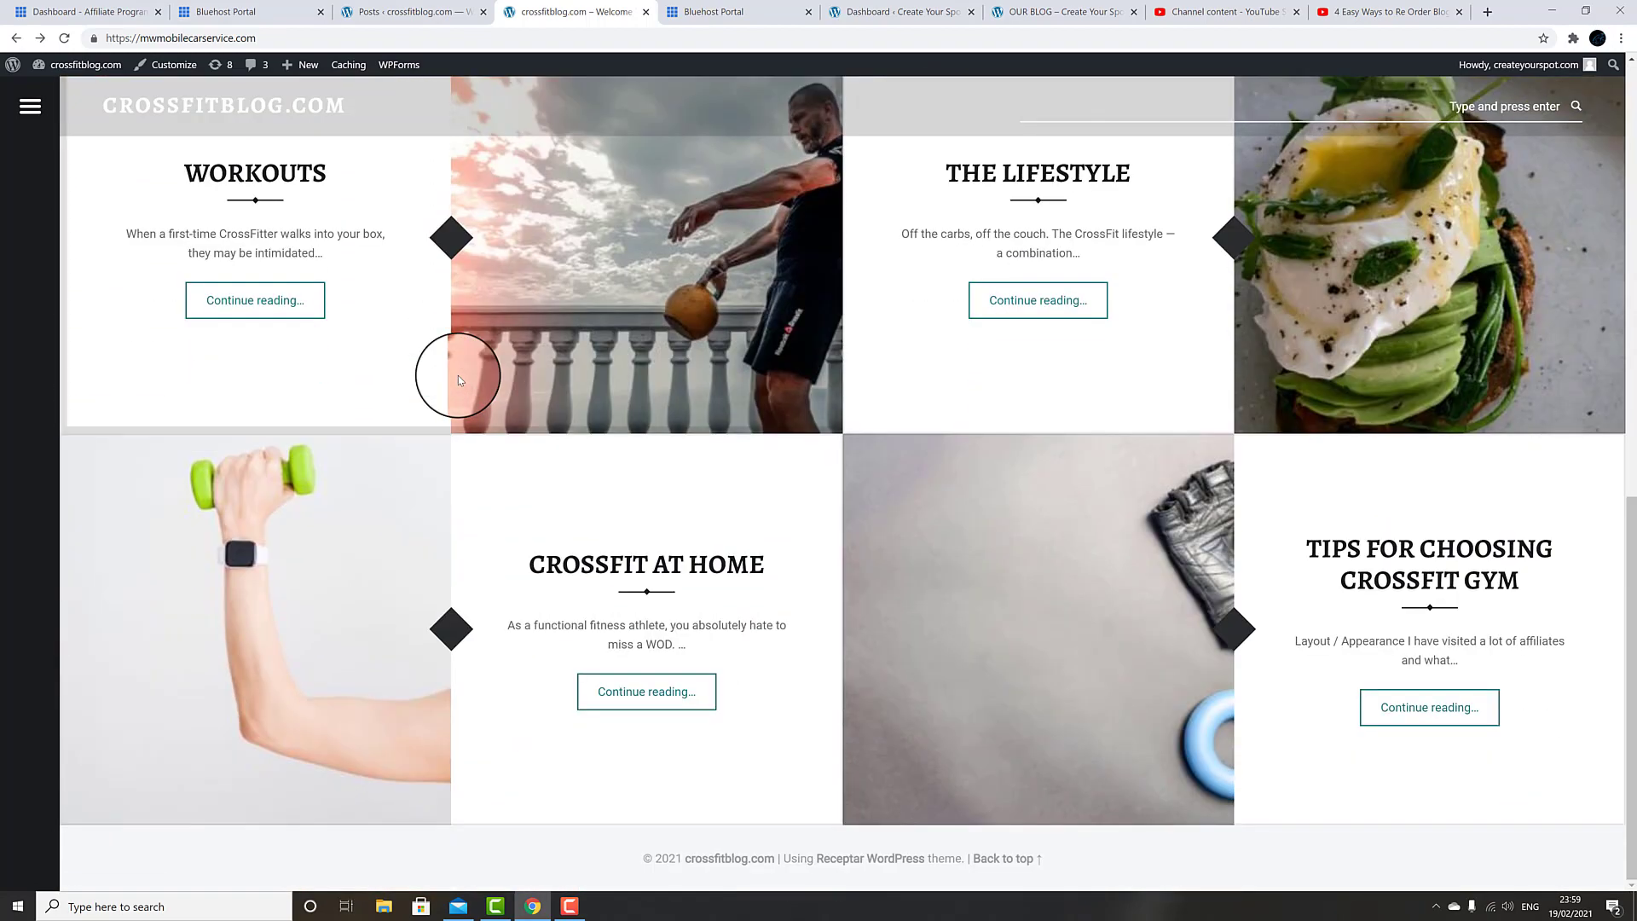
scroll(459, 379, "up", 8)
scroll(458, 377, "up", 3)
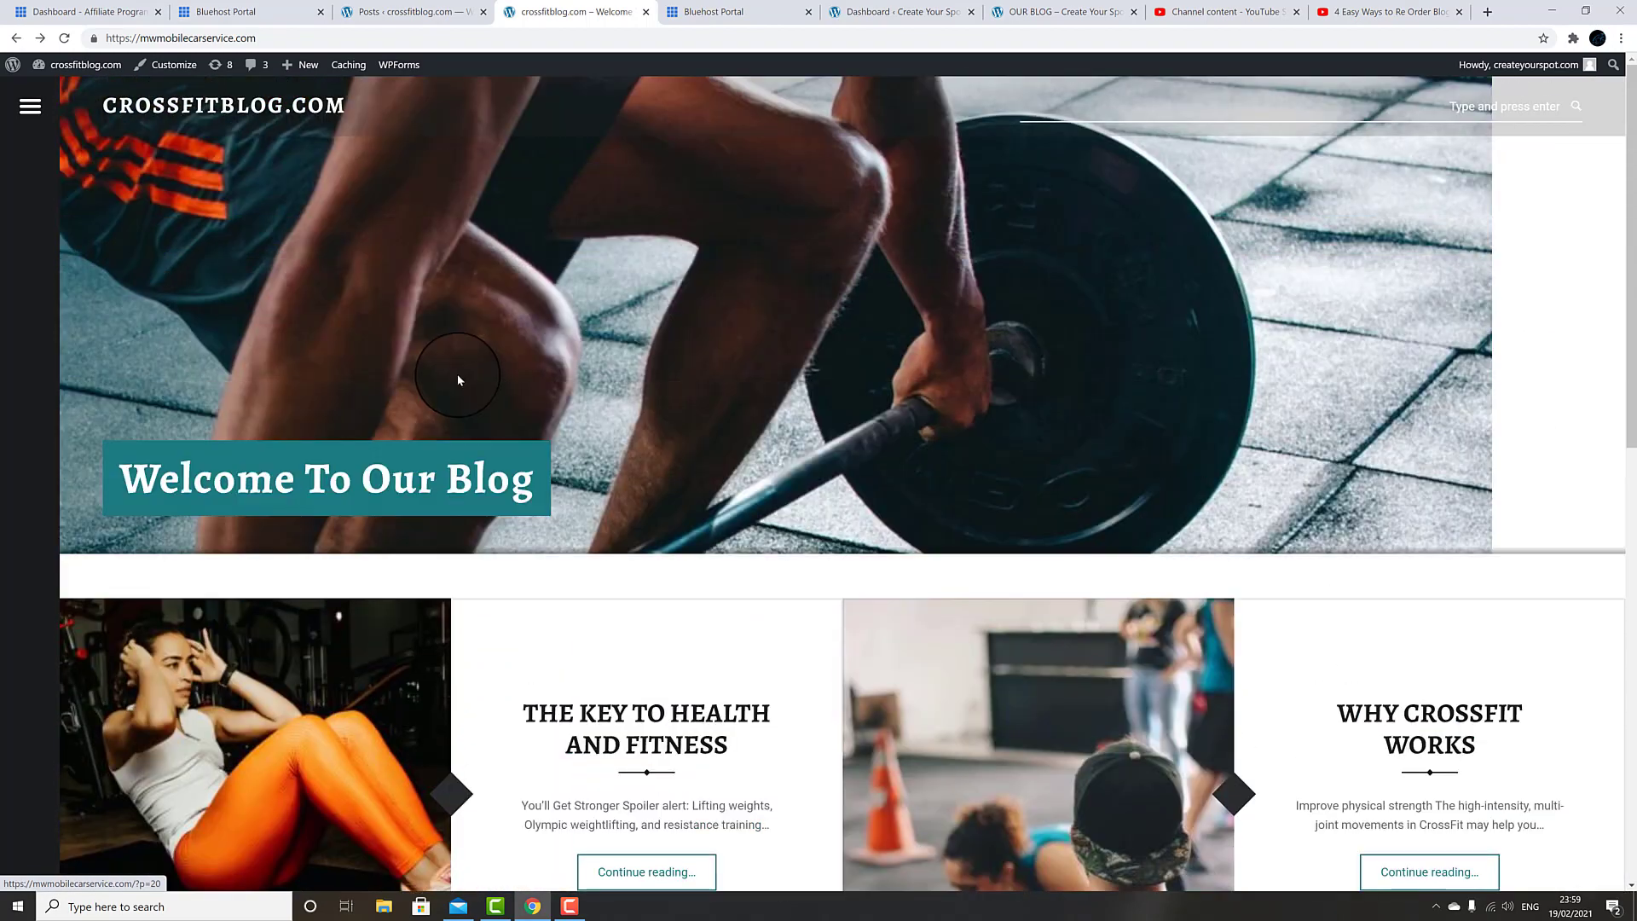
left_click(401, 12)
left_click(575, 15)
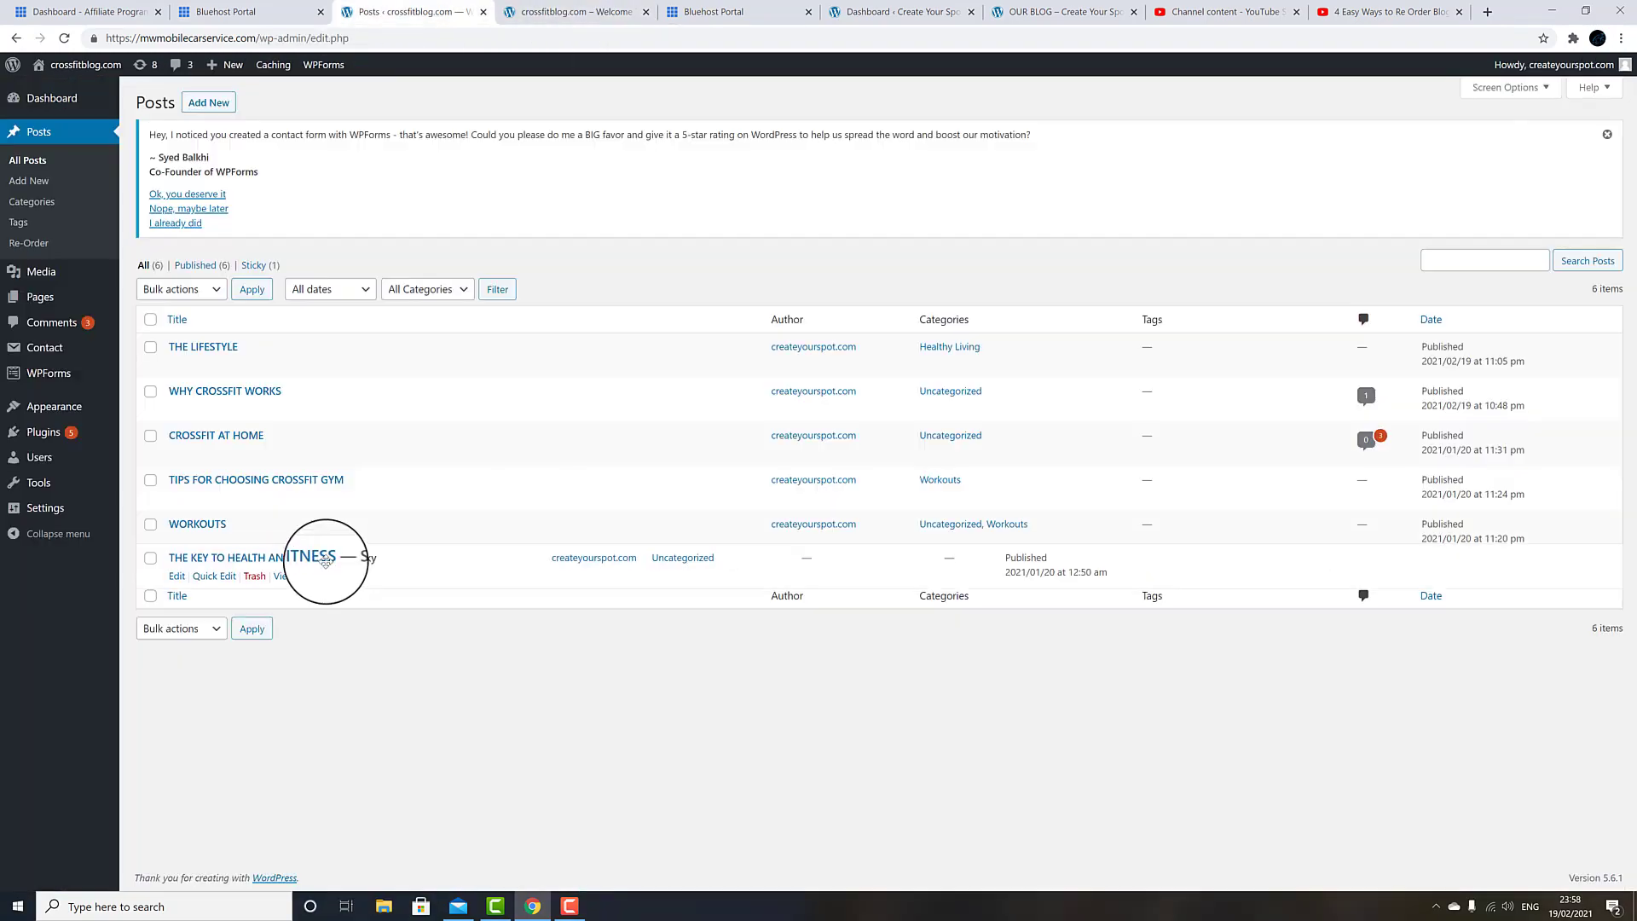
- Drag THE KEY TO HEALTH AND FITNESS to first and WORKOUTS into third, above THE LIFESTYLE
left_click_drag(322, 563, 339, 419)
left_click_drag(321, 570, 336, 456)
left_click_drag(335, 438, 365, 334)
left_click_drag(325, 432, 327, 394)
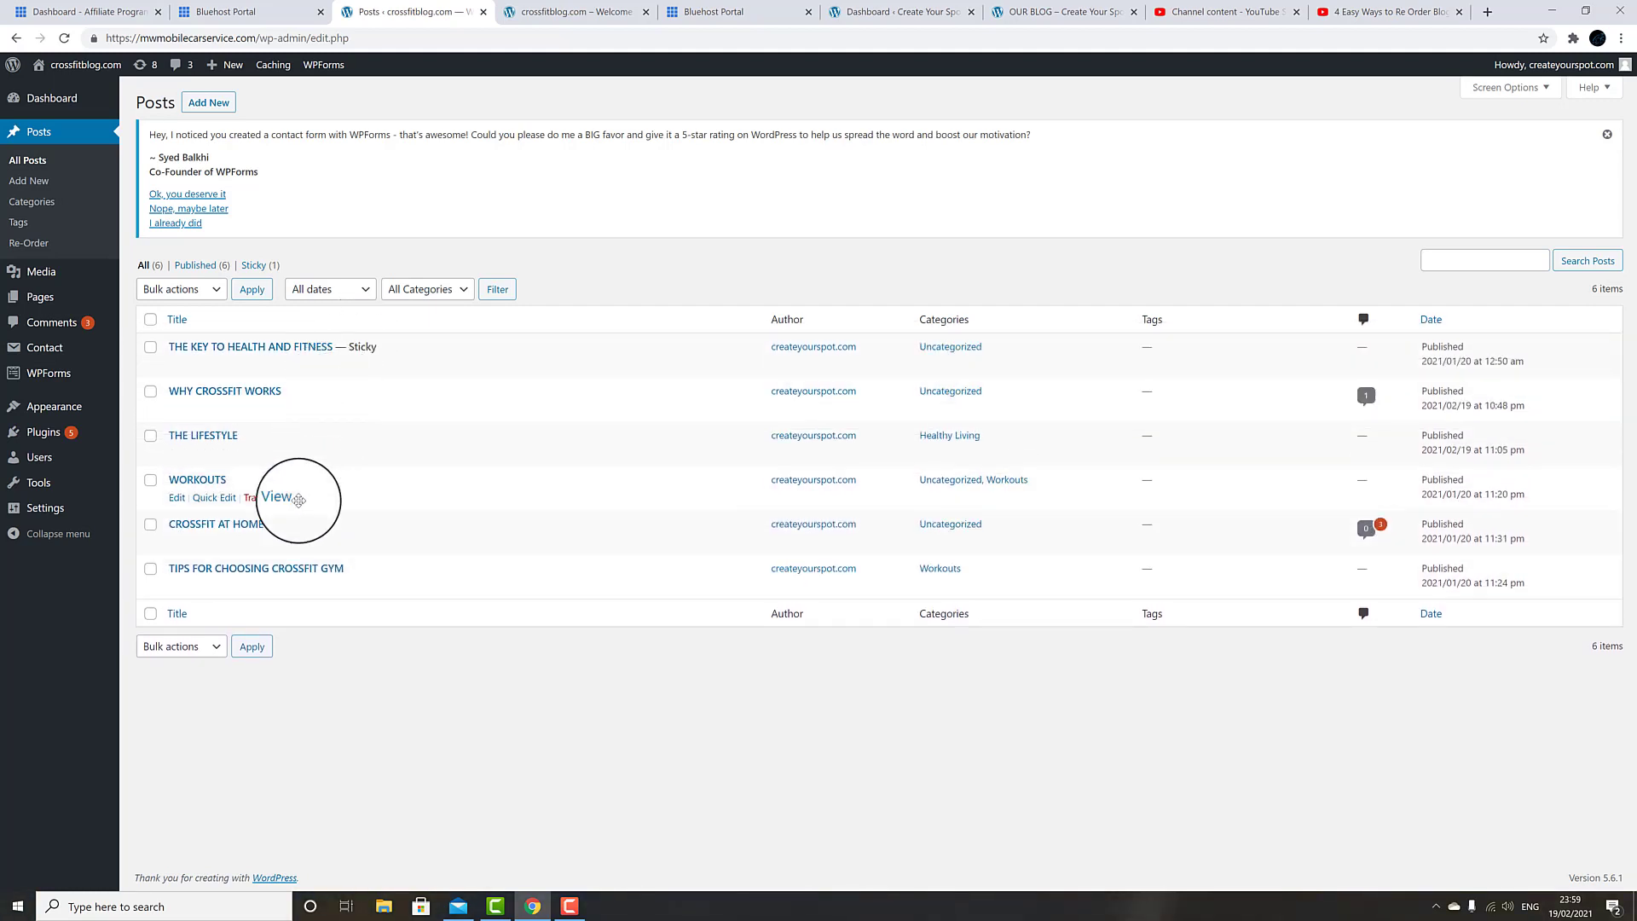
left_click_drag(318, 487, 336, 430)
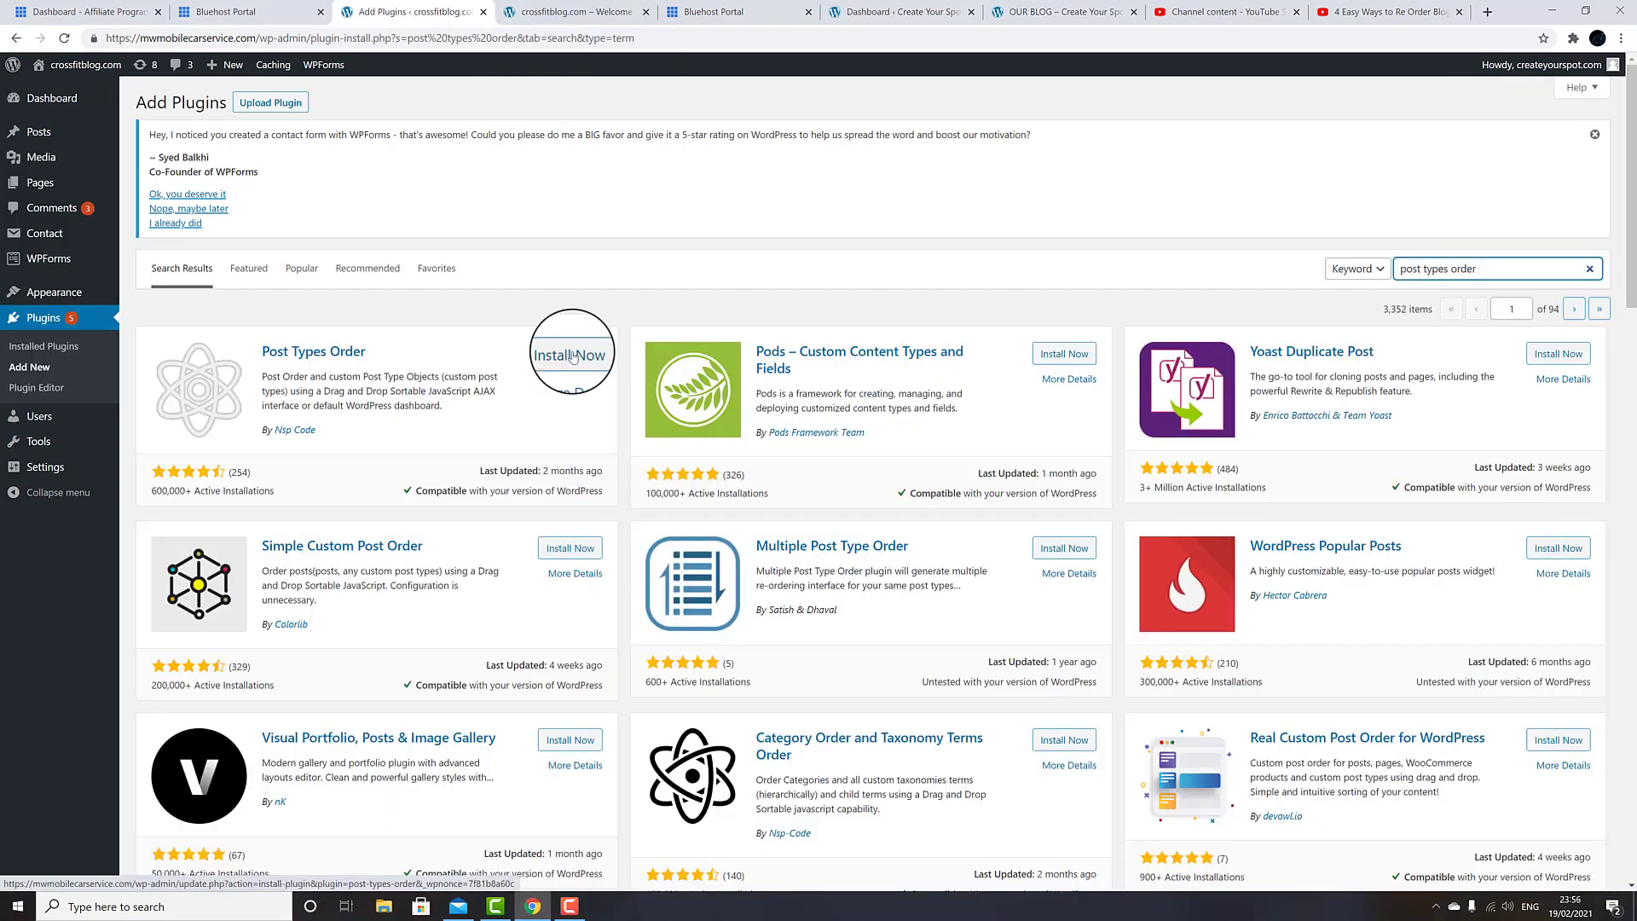
- Install and activate the Post Types Order plugin, then reload the OUR BLOG page to check the order
left_click(571, 355)
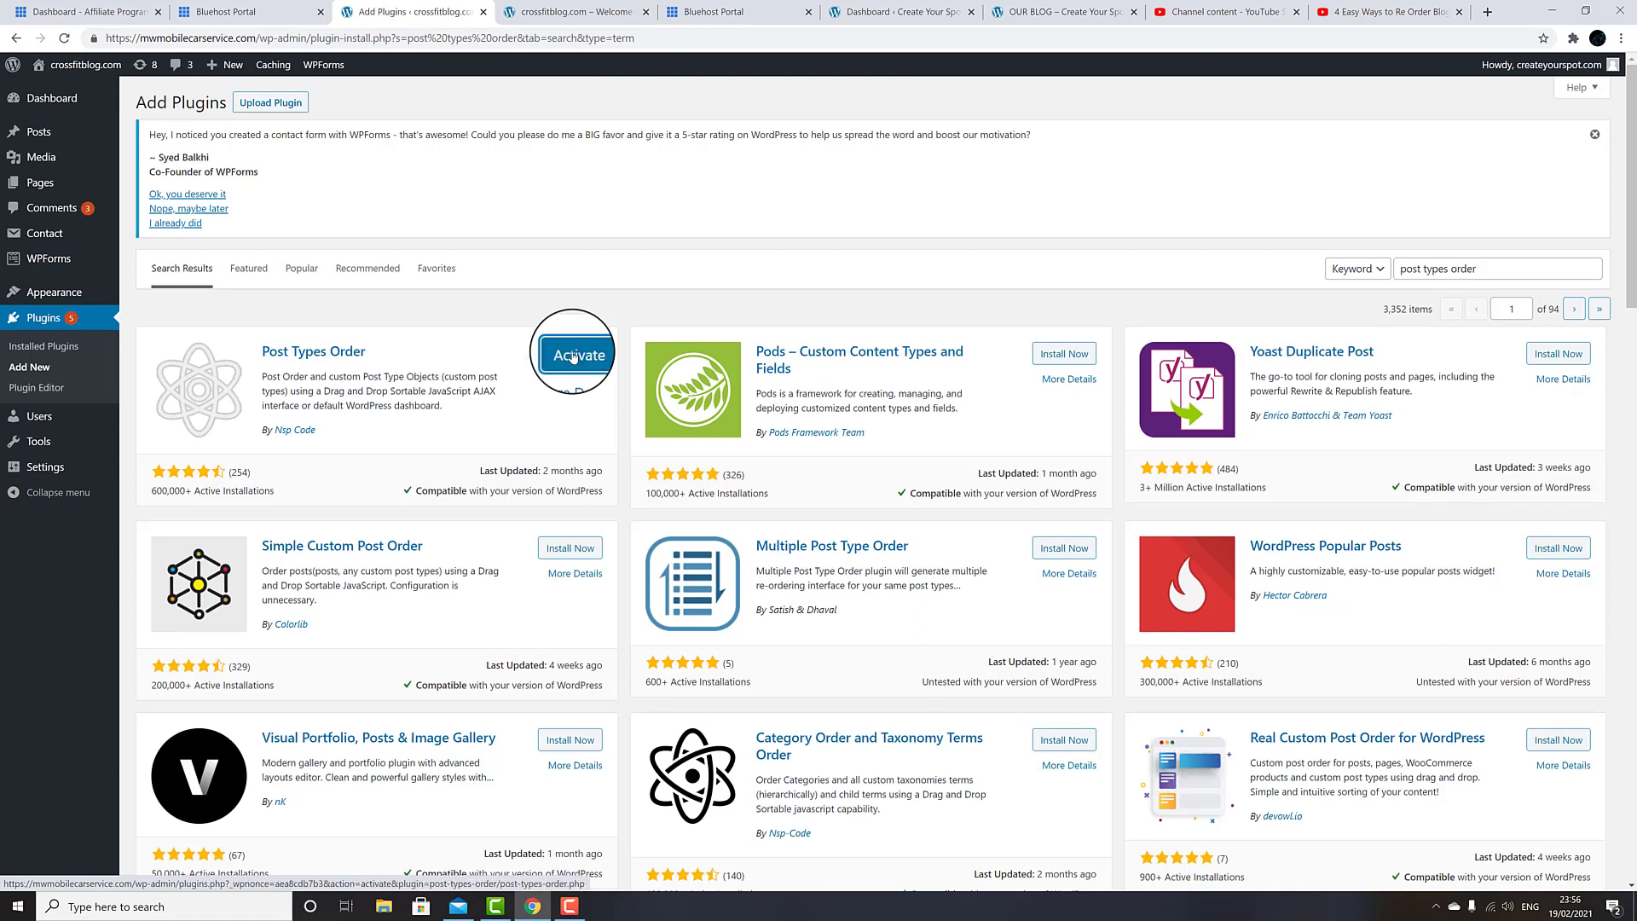
left_click(573, 356)
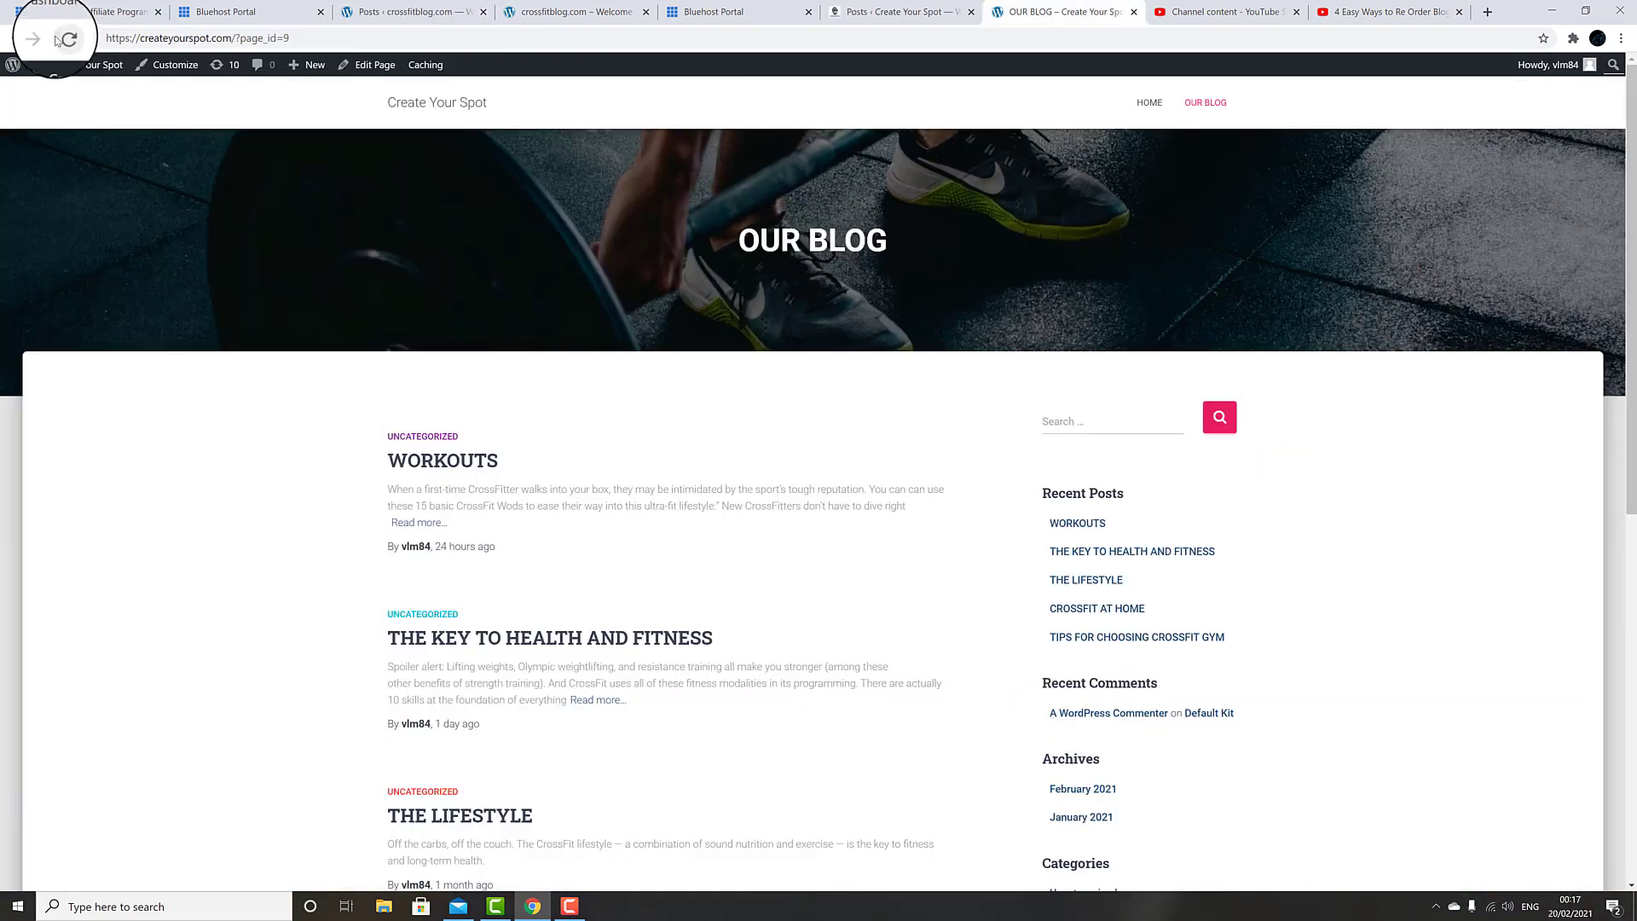
left_click(63, 38)
scroll(271, 563, "down", 8)
scroll(271, 563, "up", 8)
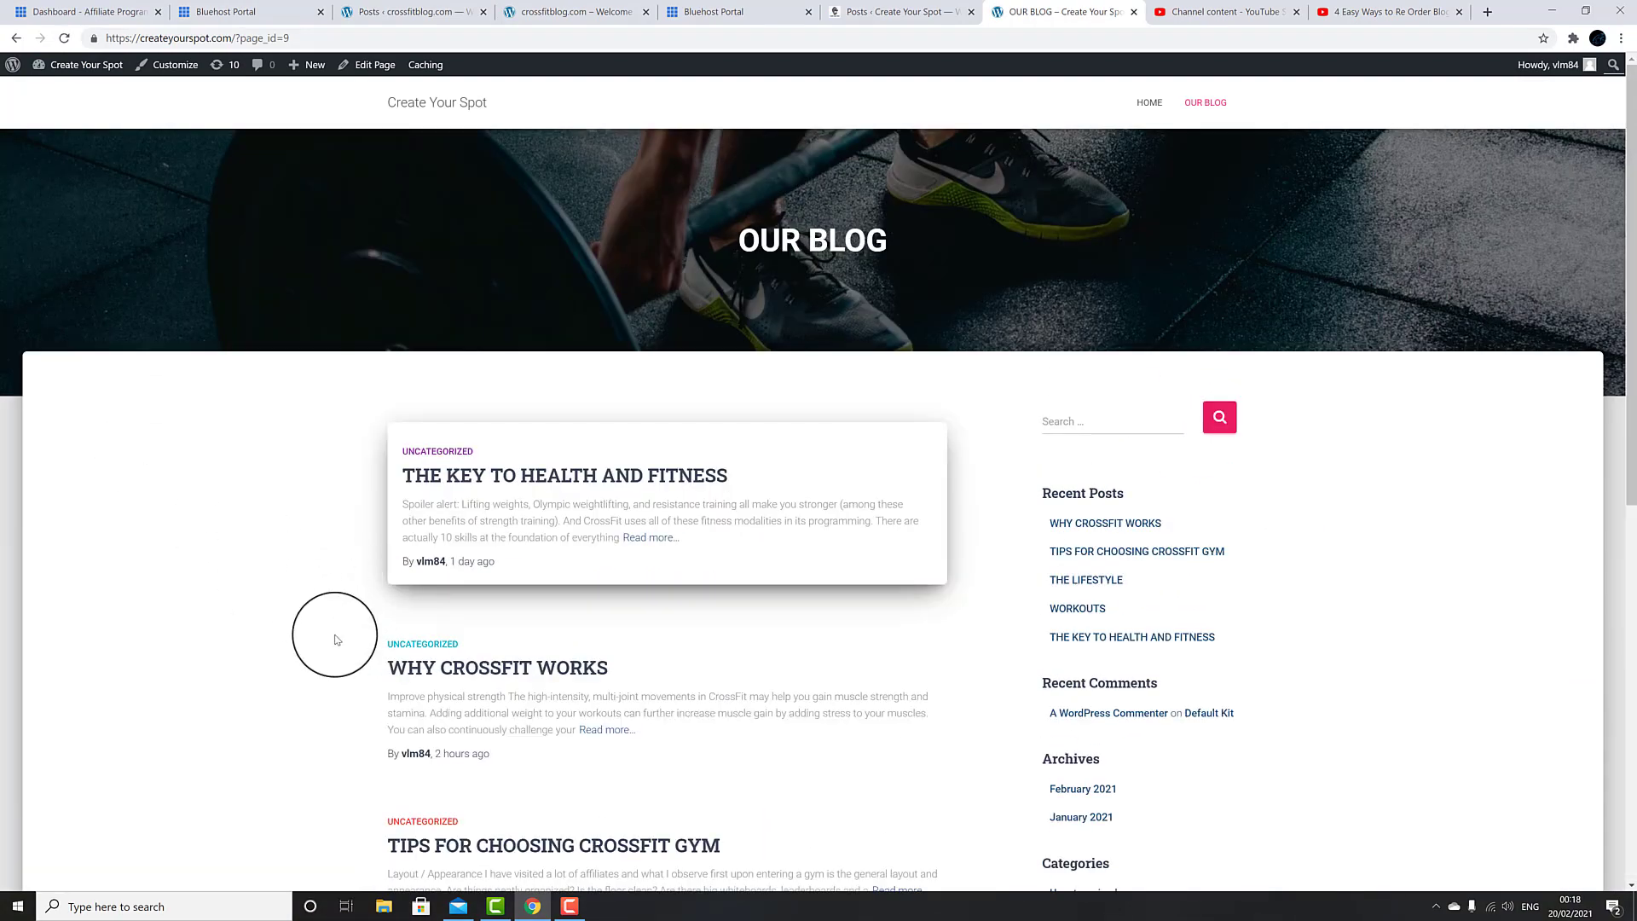
- Drag THE KEY TO HEALTH AND FITNESS to the top of the Posts list, then refresh the blog page with F5
left_click(907, 17)
mouse_move(332, 494)
left_mouse_down()
mouse_move(285, 566)
mouse_move(319, 466)
mouse_move(318, 347)
mouse_move(310, 402)
mouse_move(332, 345)
left_mouse_up()
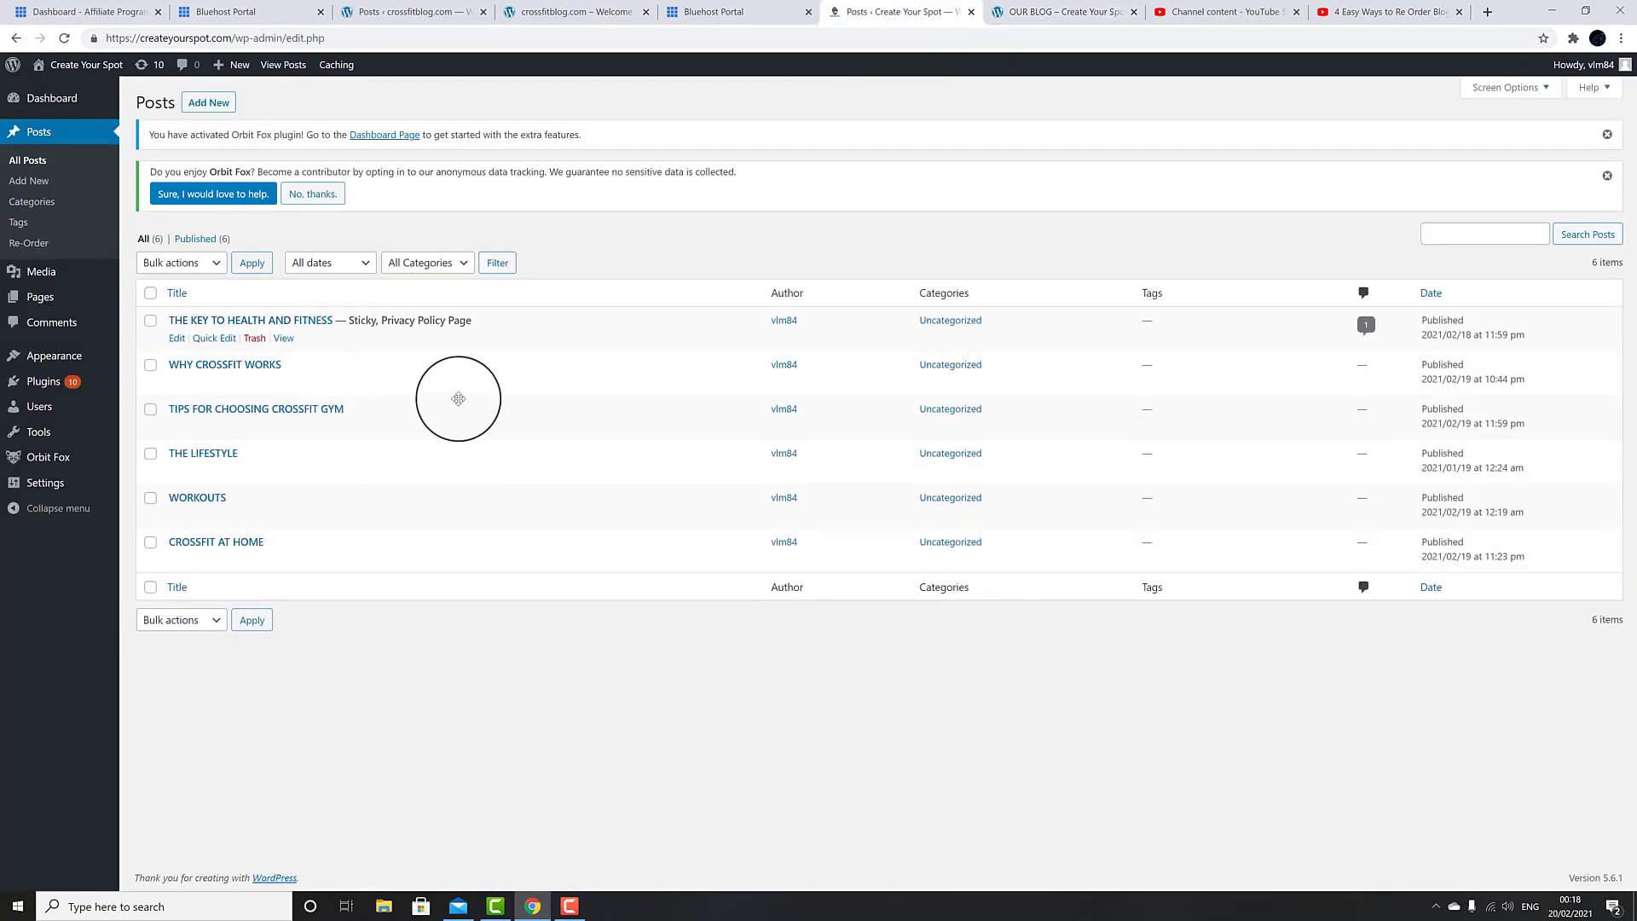
left_click(1066, 16)
key("F5")
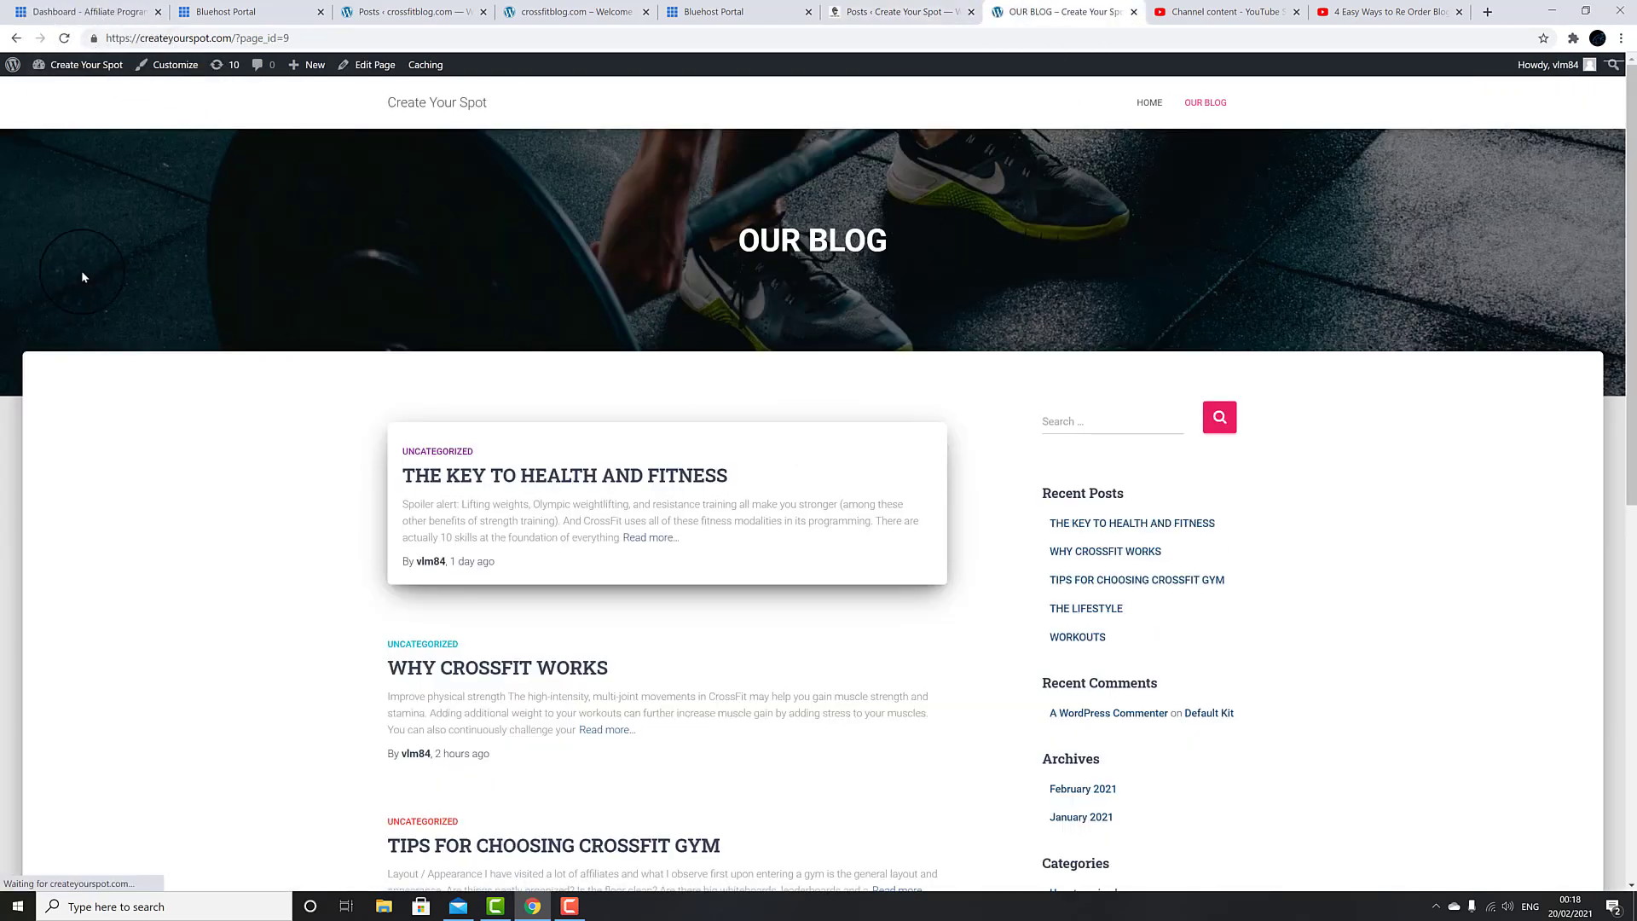
scroll(651, 475, "down", 8)
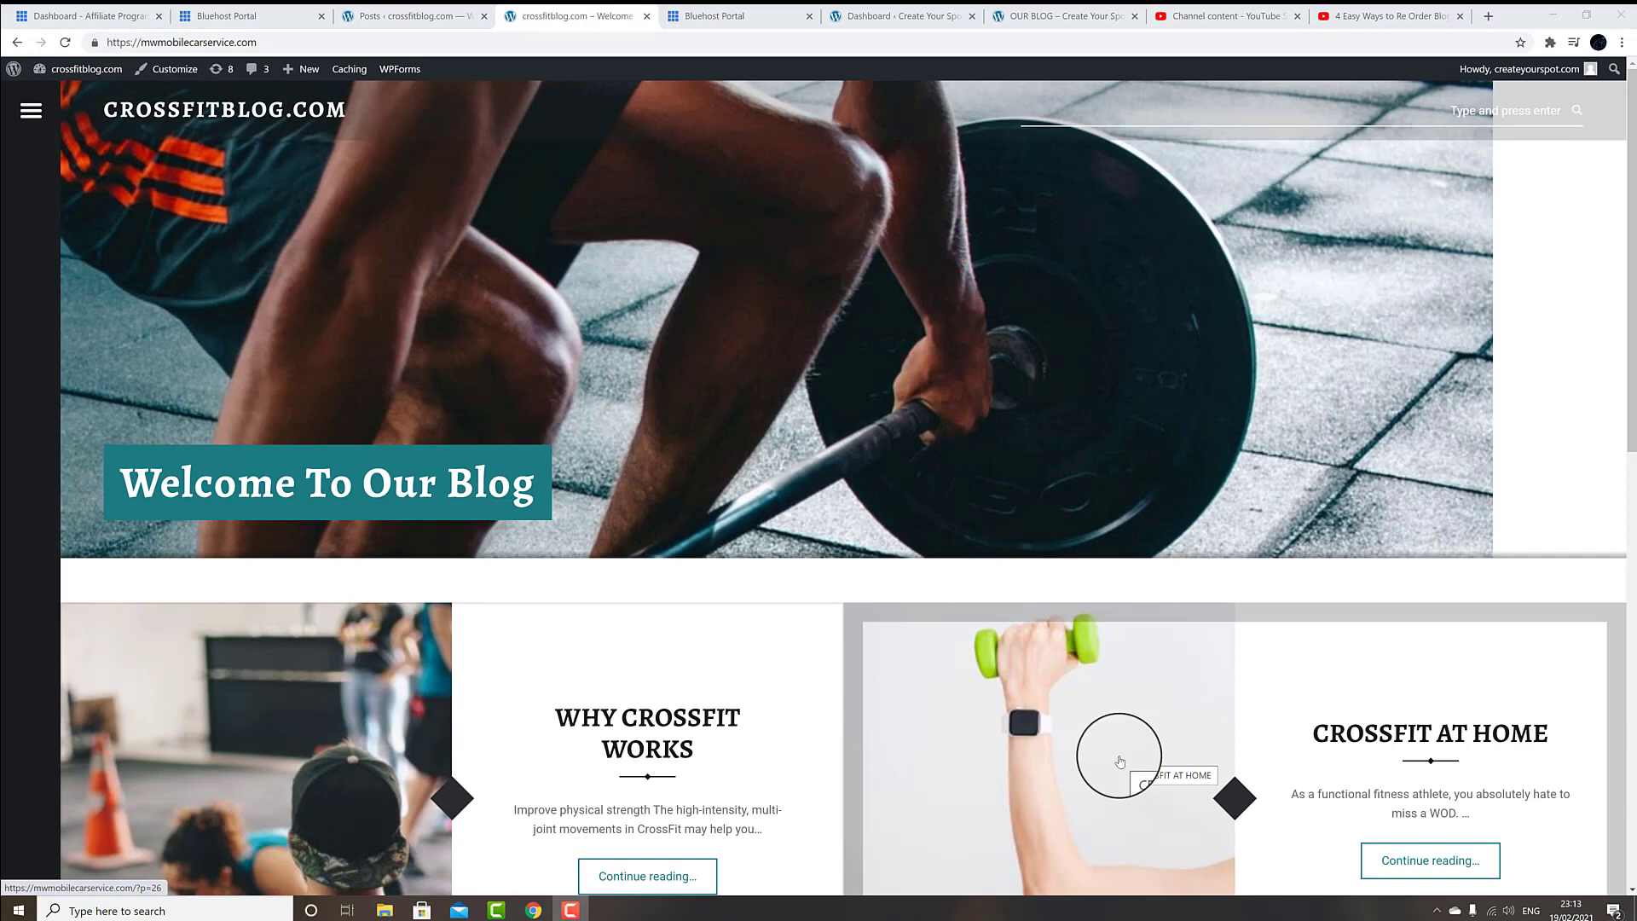
- Scroll down the home page and open THE LIFESTYLE through its Continue reading link
scroll(1121, 760, "down", 10)
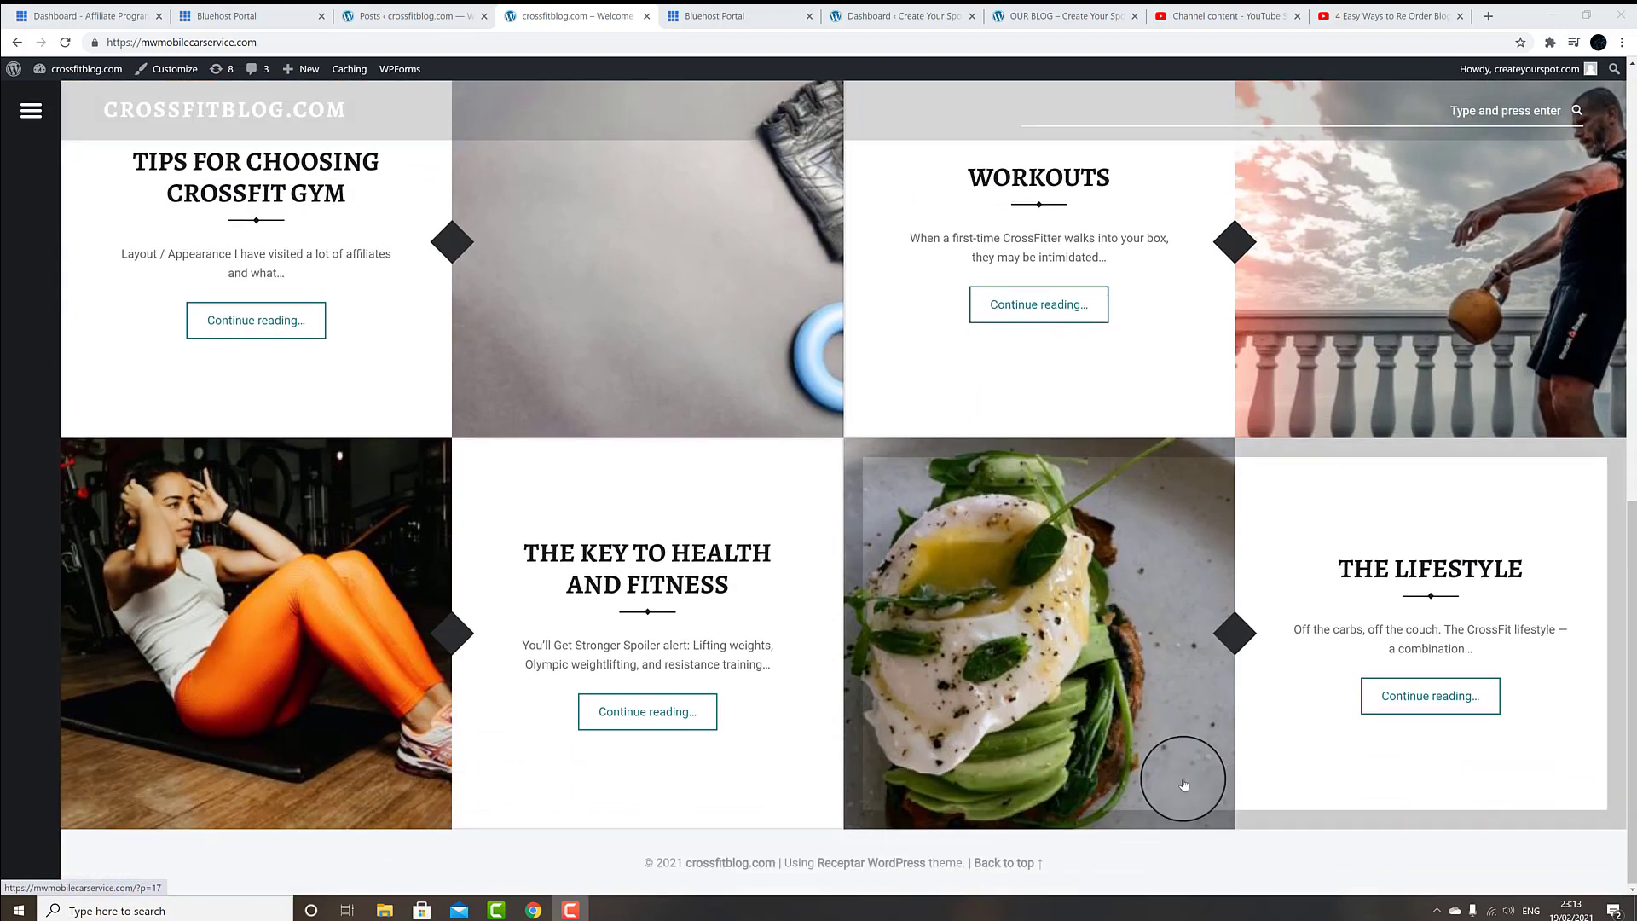
left_click(1429, 712)
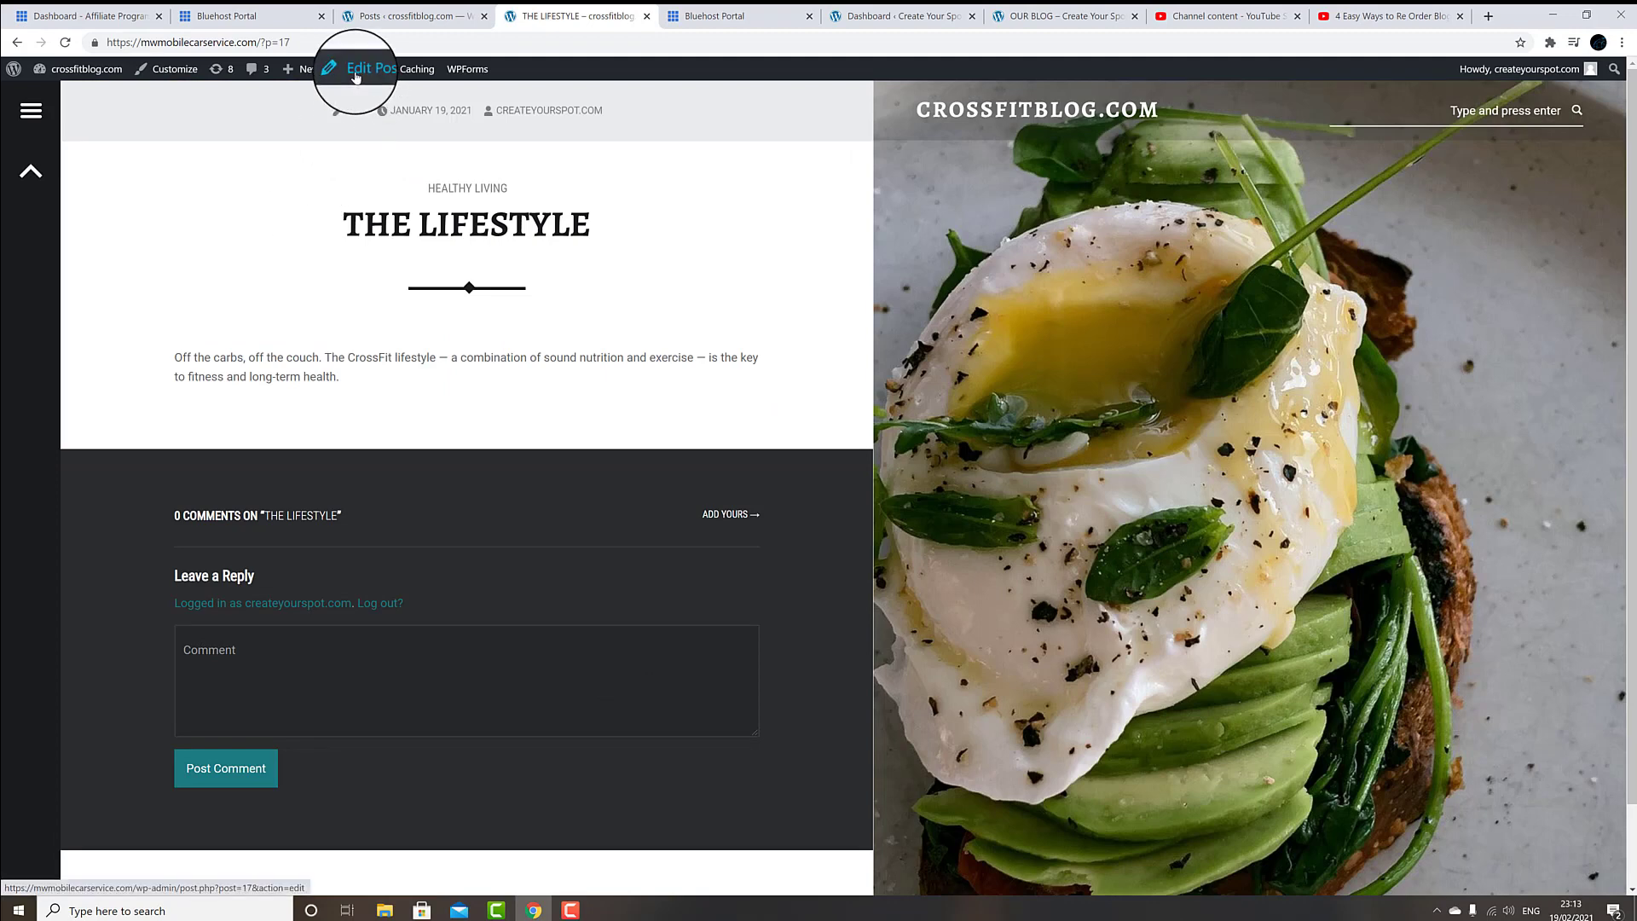
- Edit THE LIFESTYLE, choose a month in the publish date picker, and update the post
left_click(357, 78)
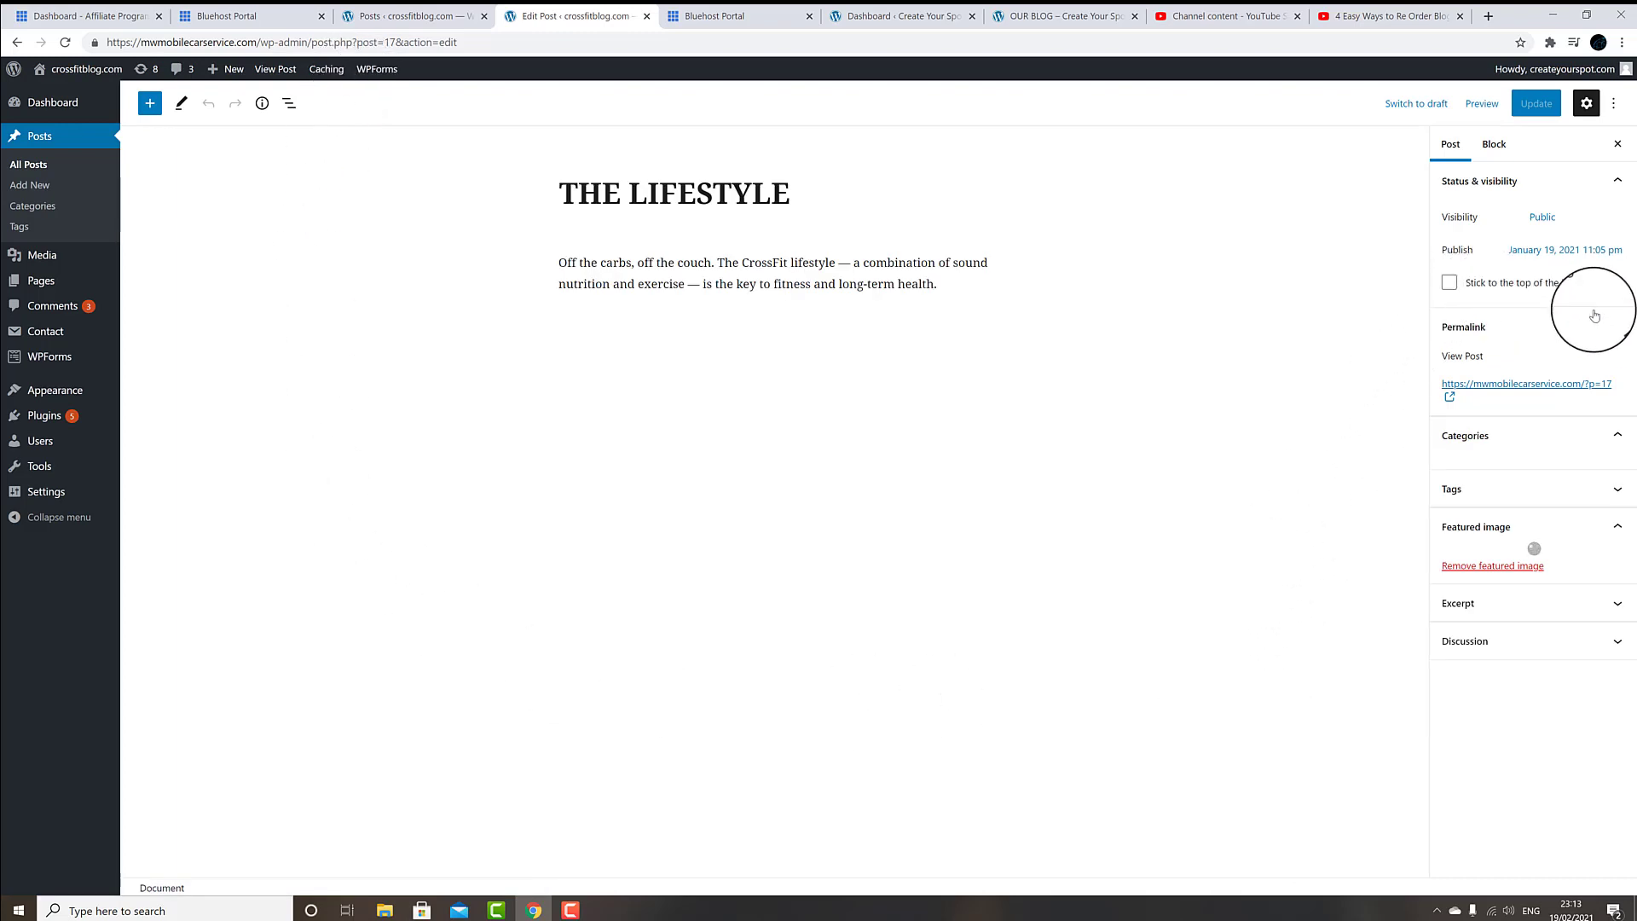
left_click(1580, 255)
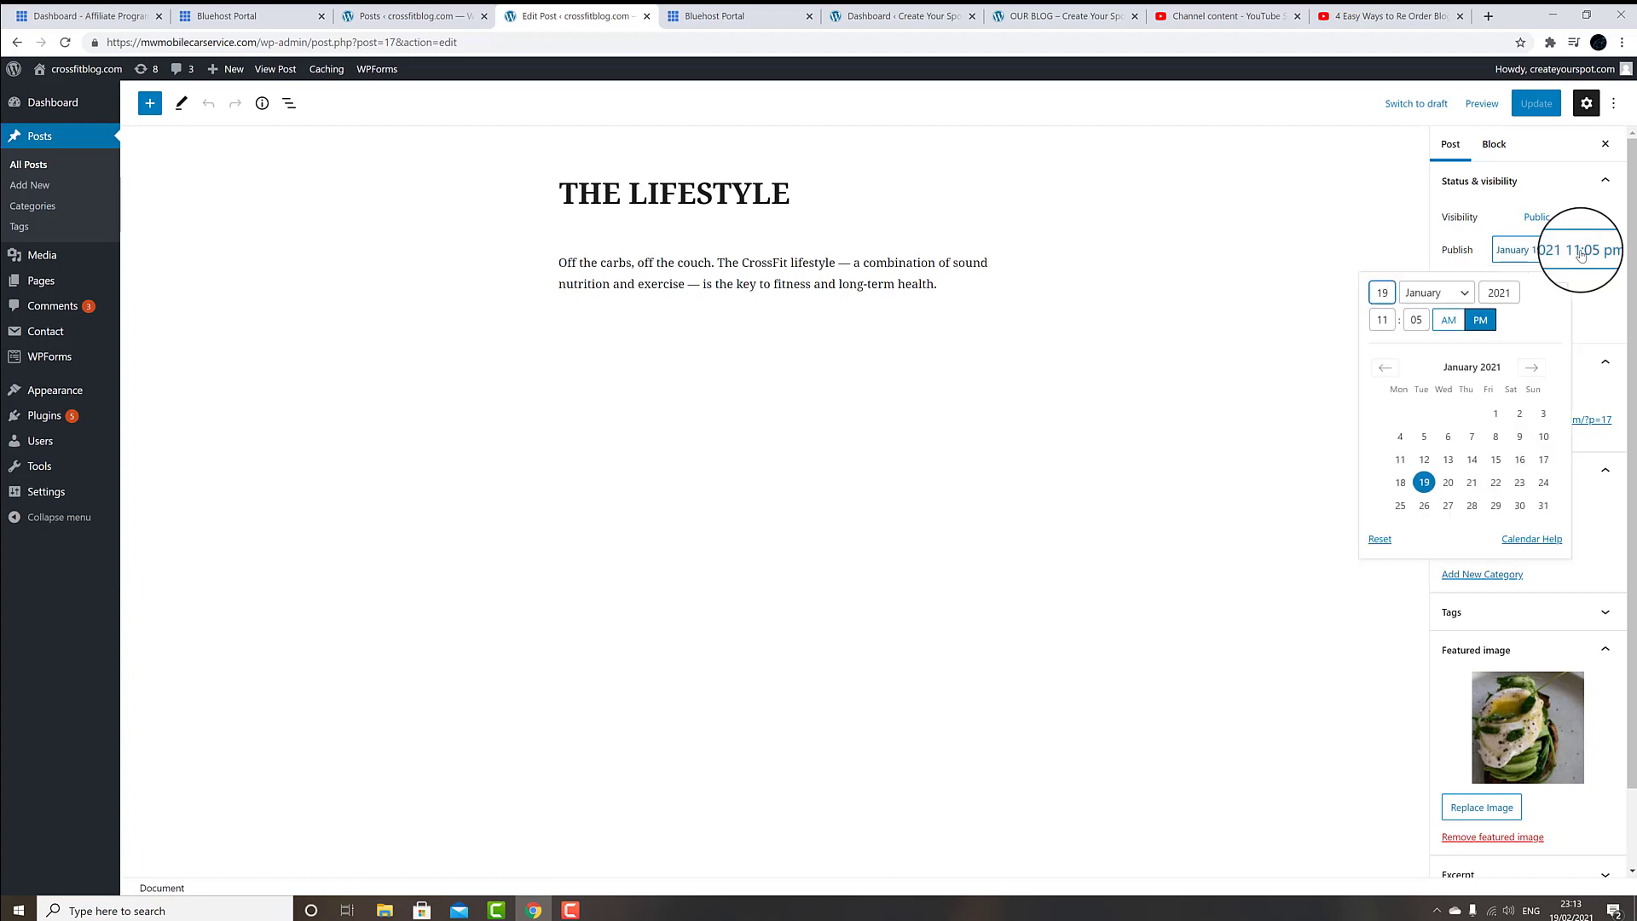
left_click(1418, 295)
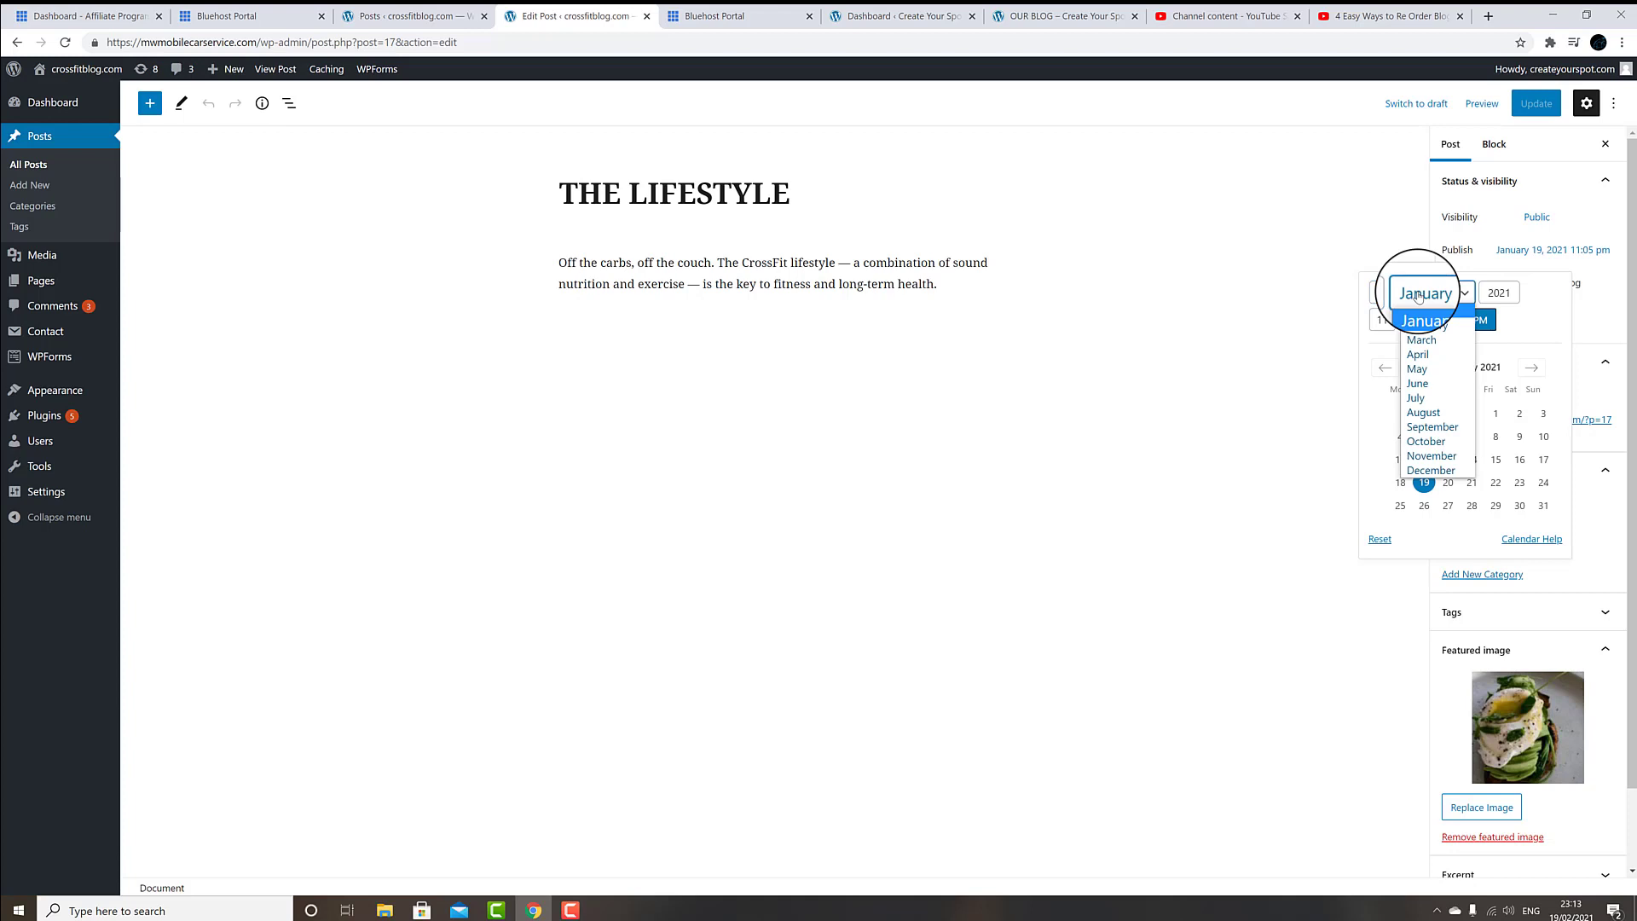
left_click(1416, 332)
left_click(1351, 336)
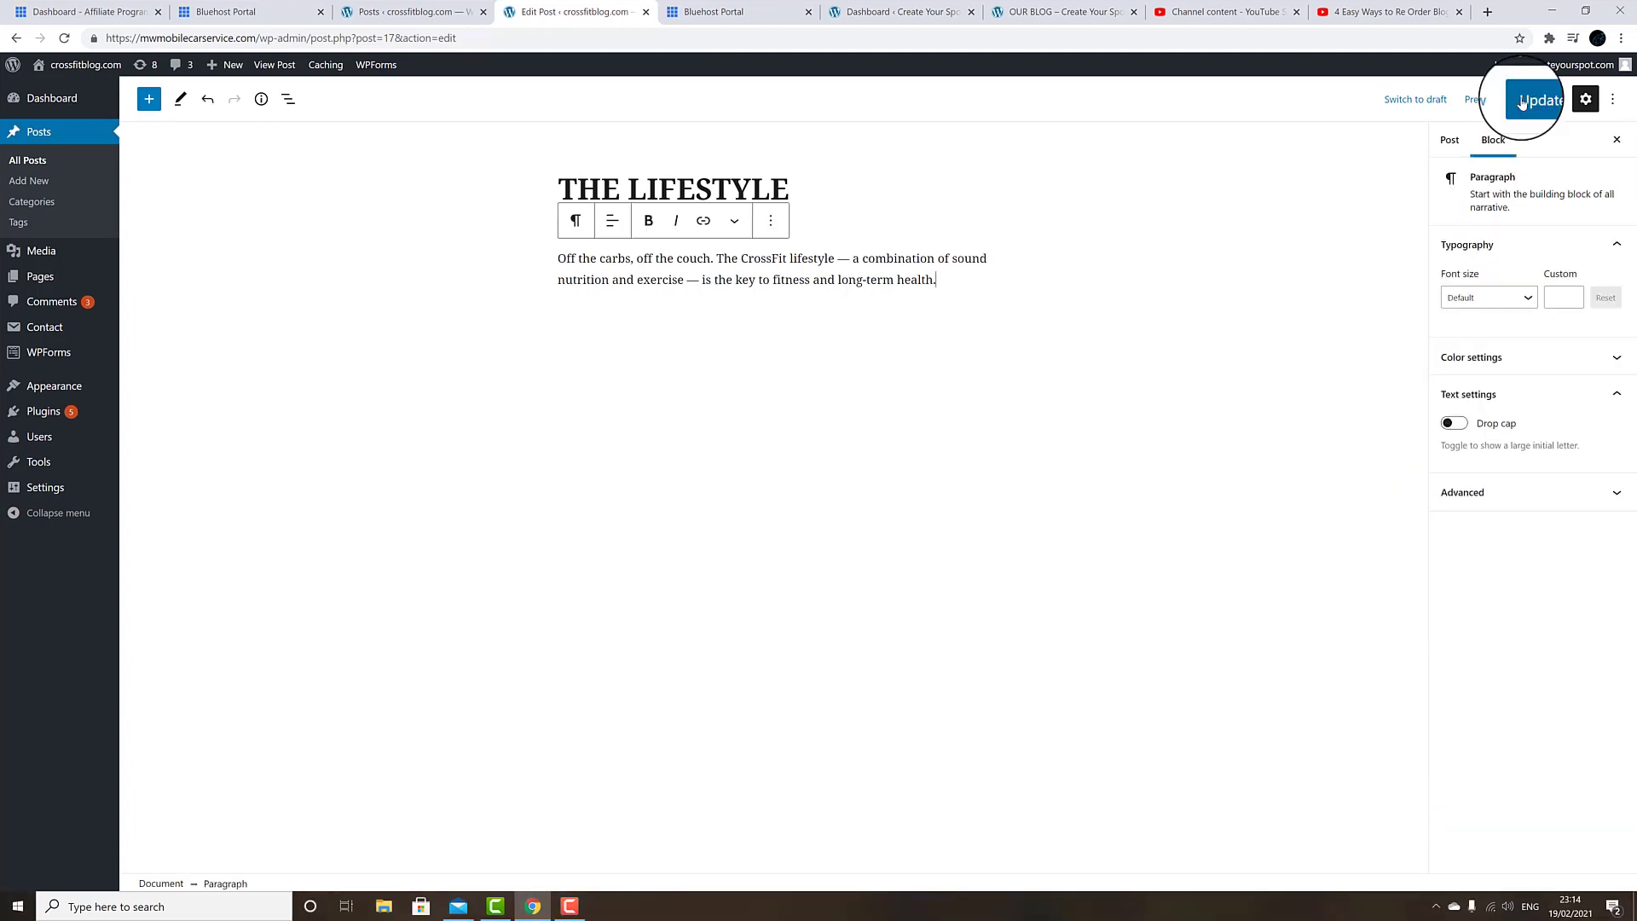
left_click(1521, 101)
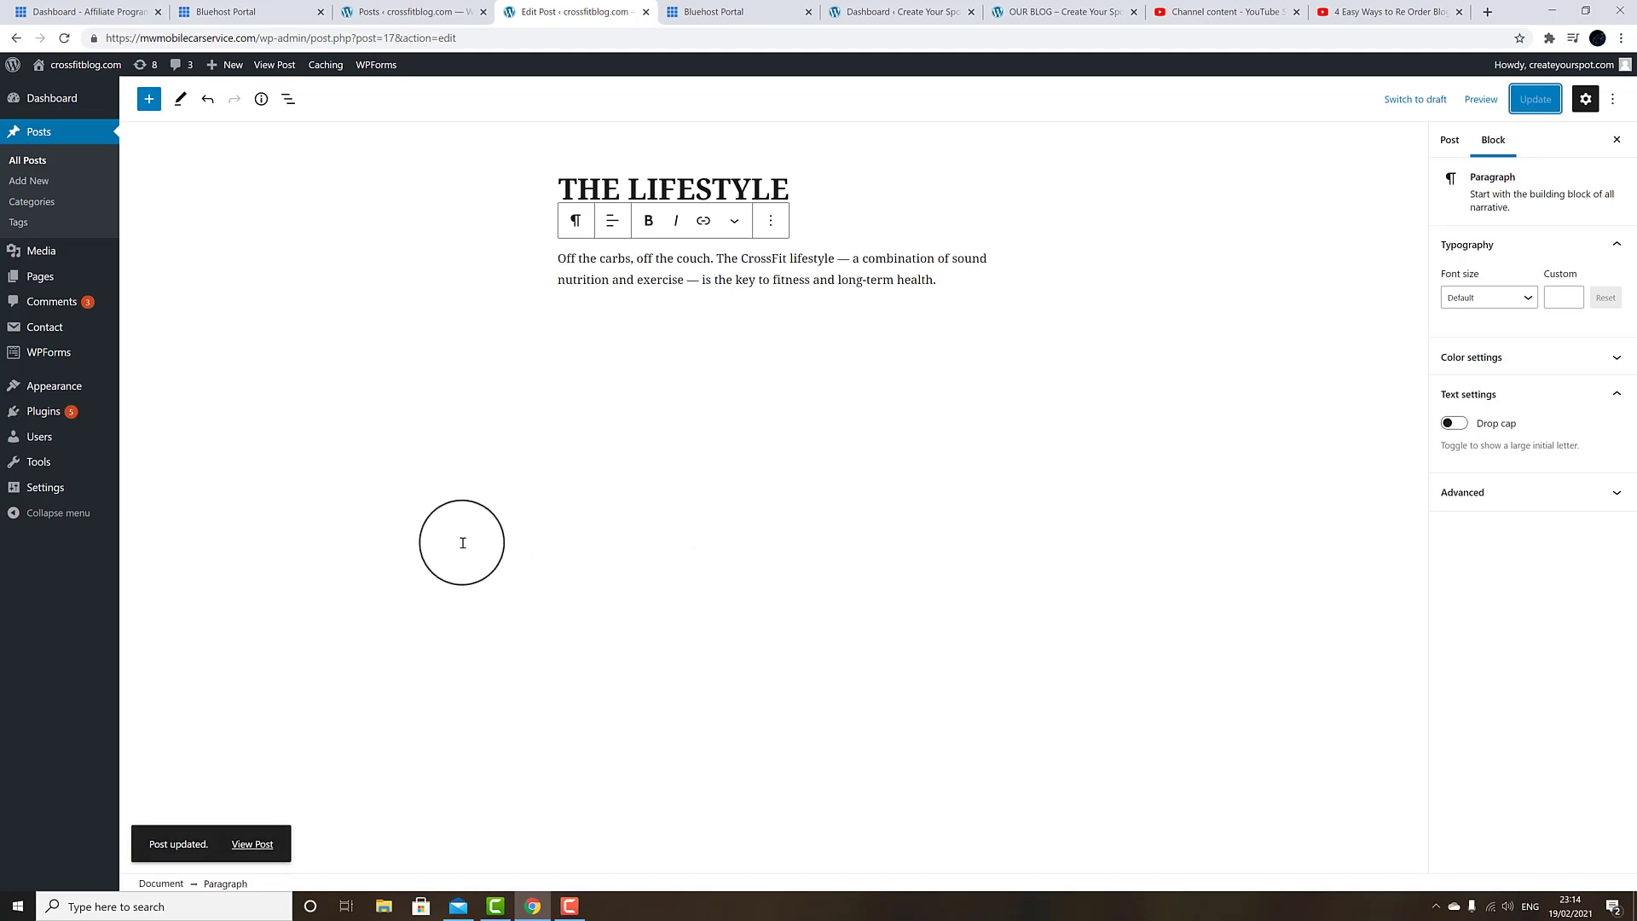
left_click(86, 69)
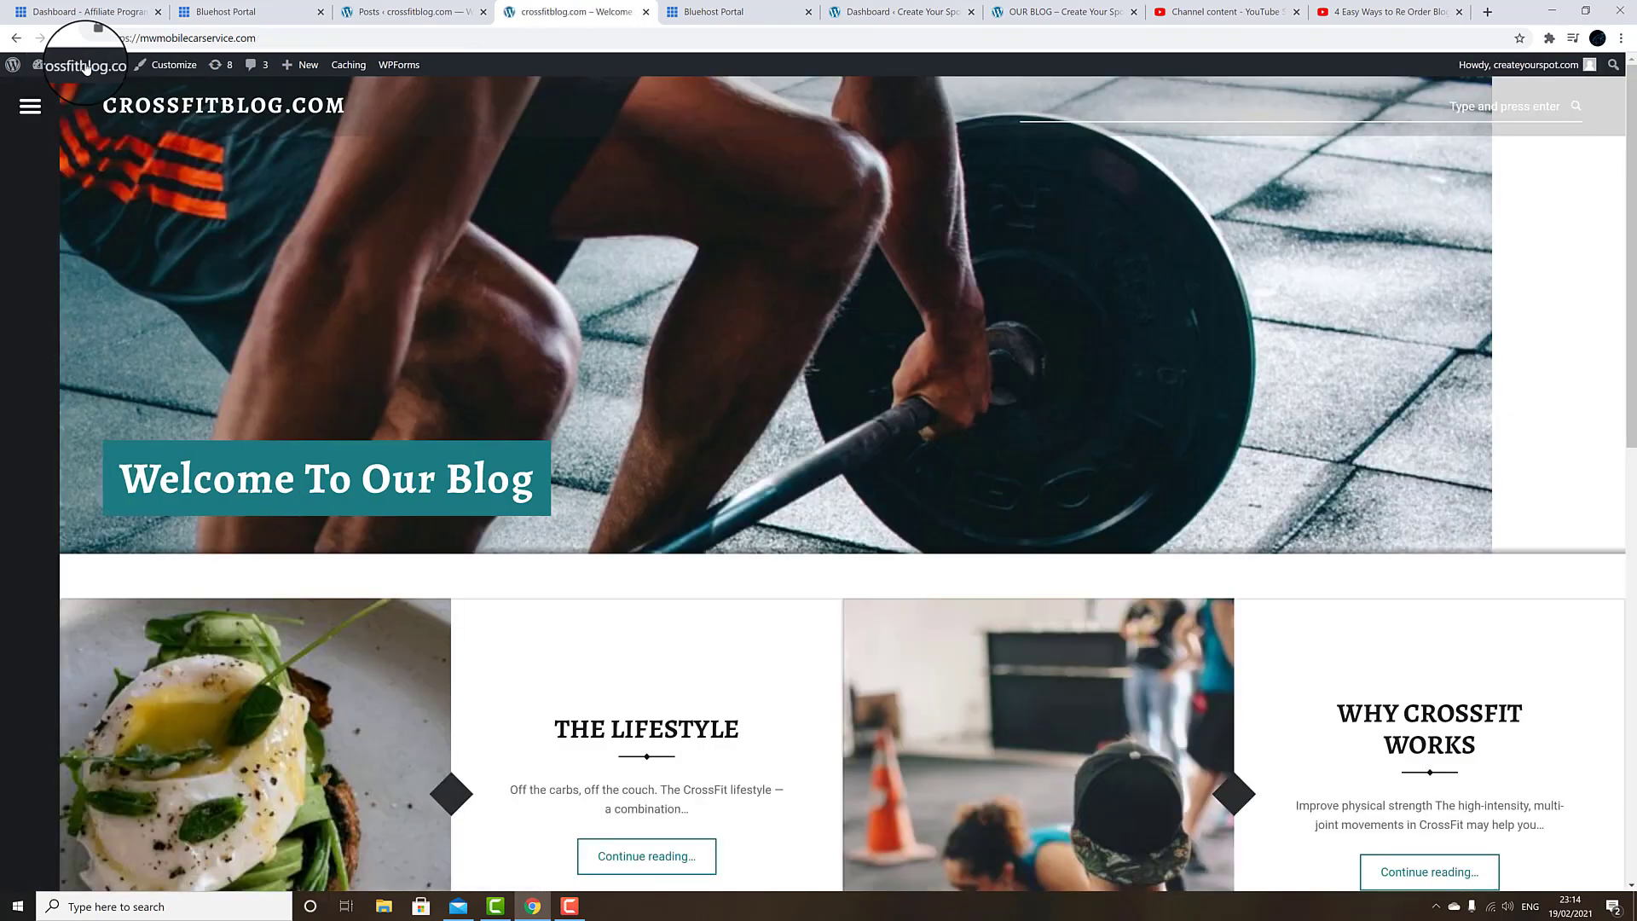
scroll(206, 242, "down", 3)
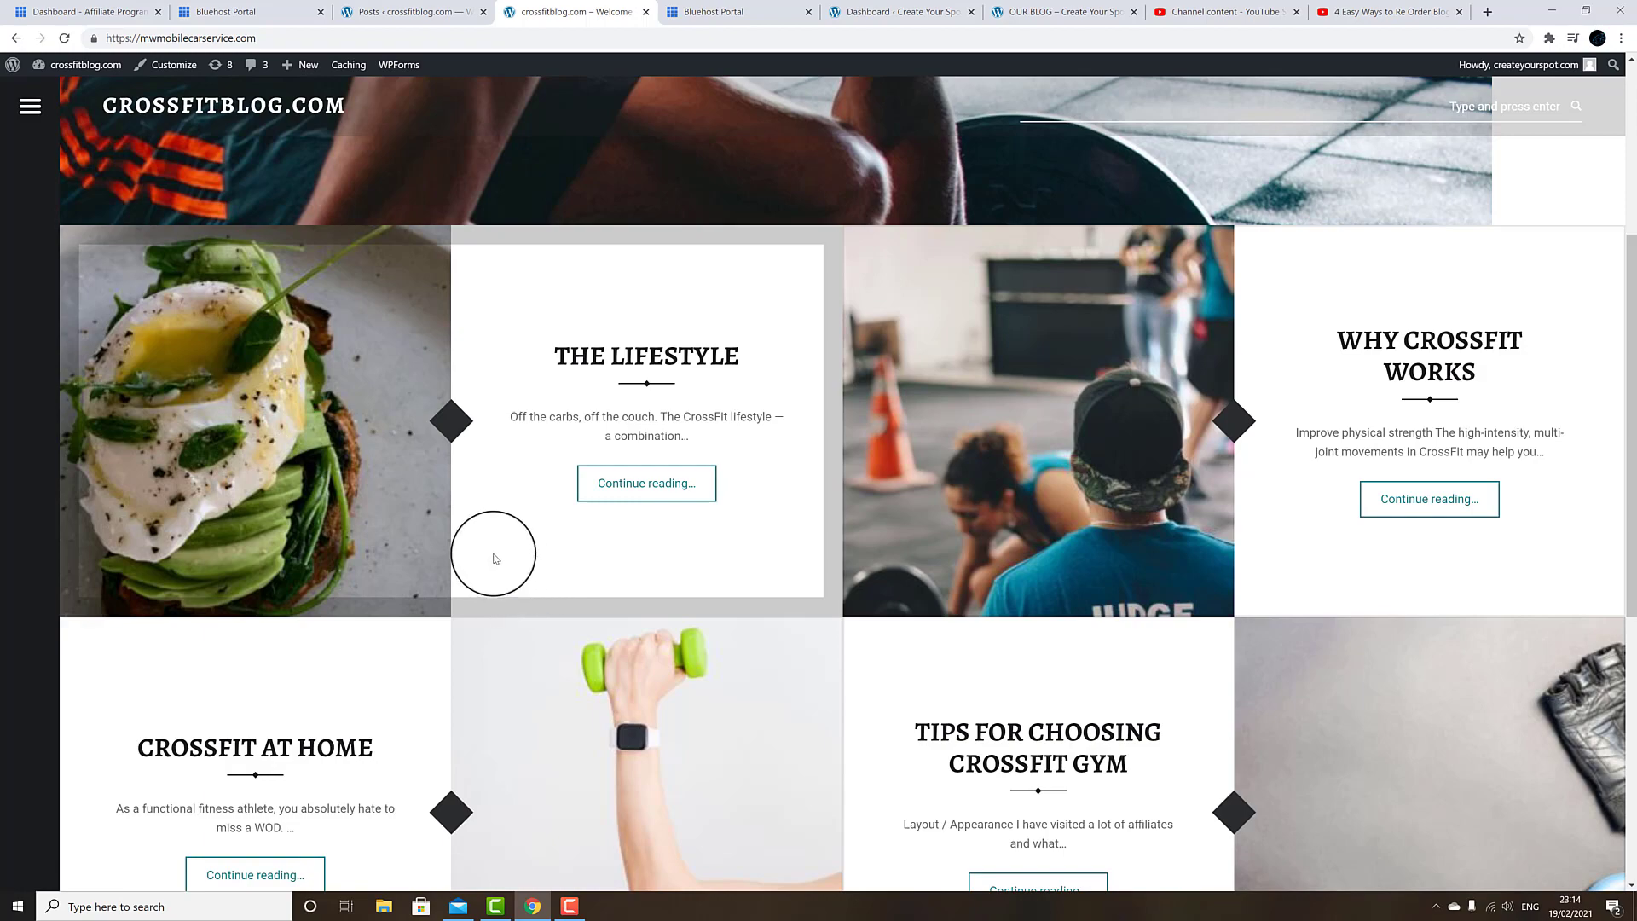
scroll(492, 558, "up", 3)
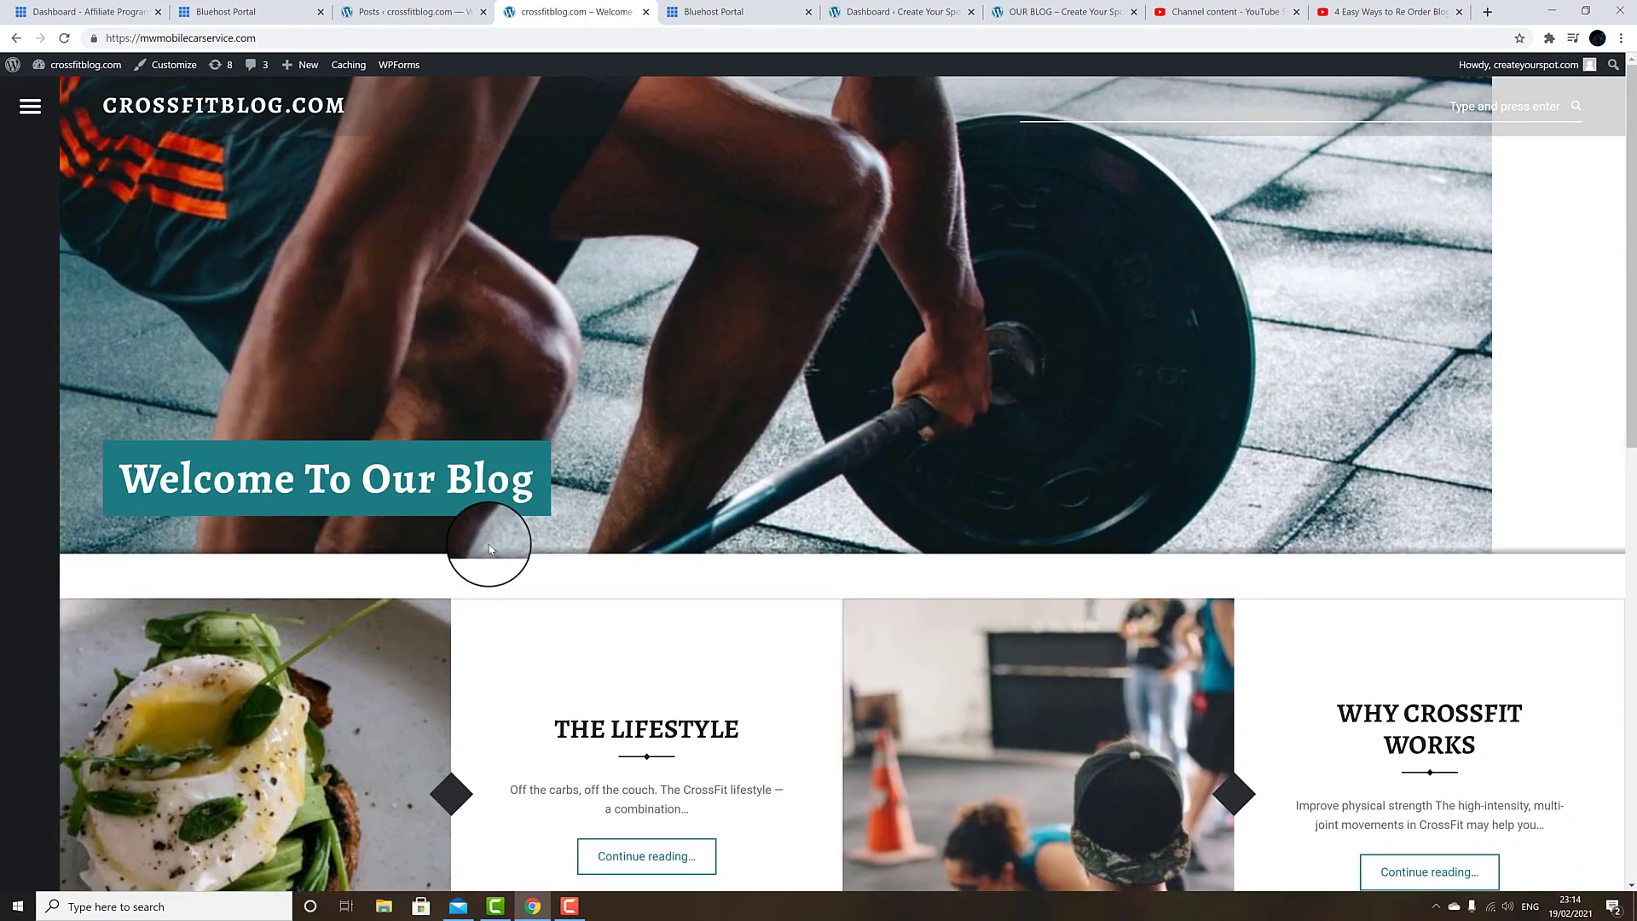
scroll(484, 544, "down", 3)
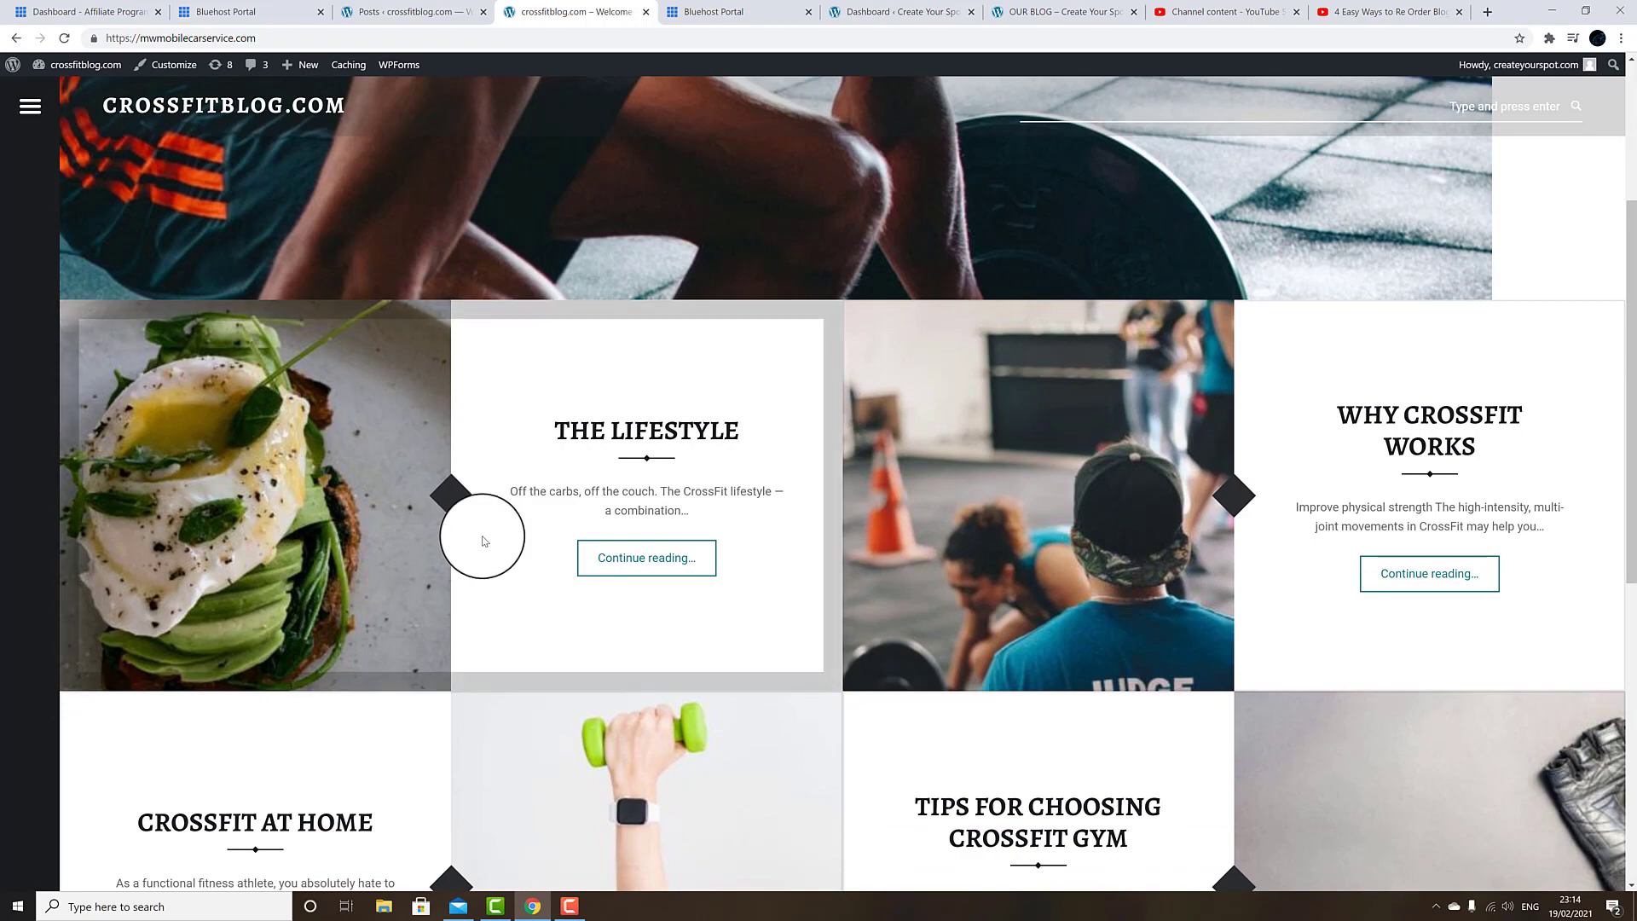
scroll(482, 541, "down", 7)
scroll(483, 541, "up", 10)
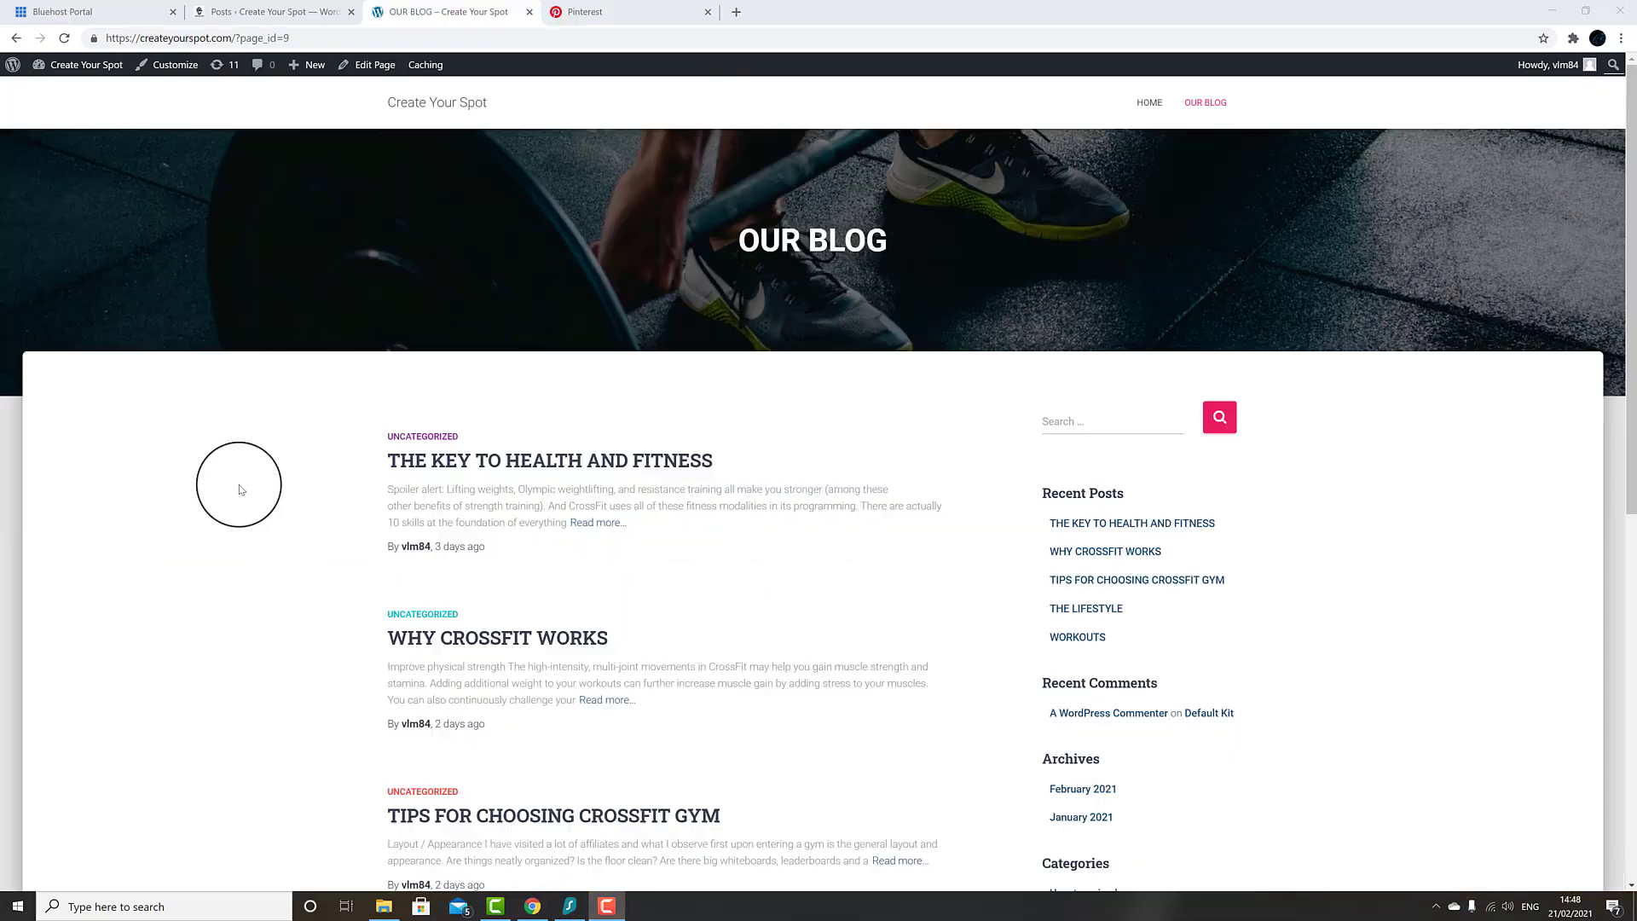
- Set CROSSFIT AT HOME's publish date to February 21, 2021 11:23 am and update the post
scroll(239, 488, "down", 8)
left_click(650, 631)
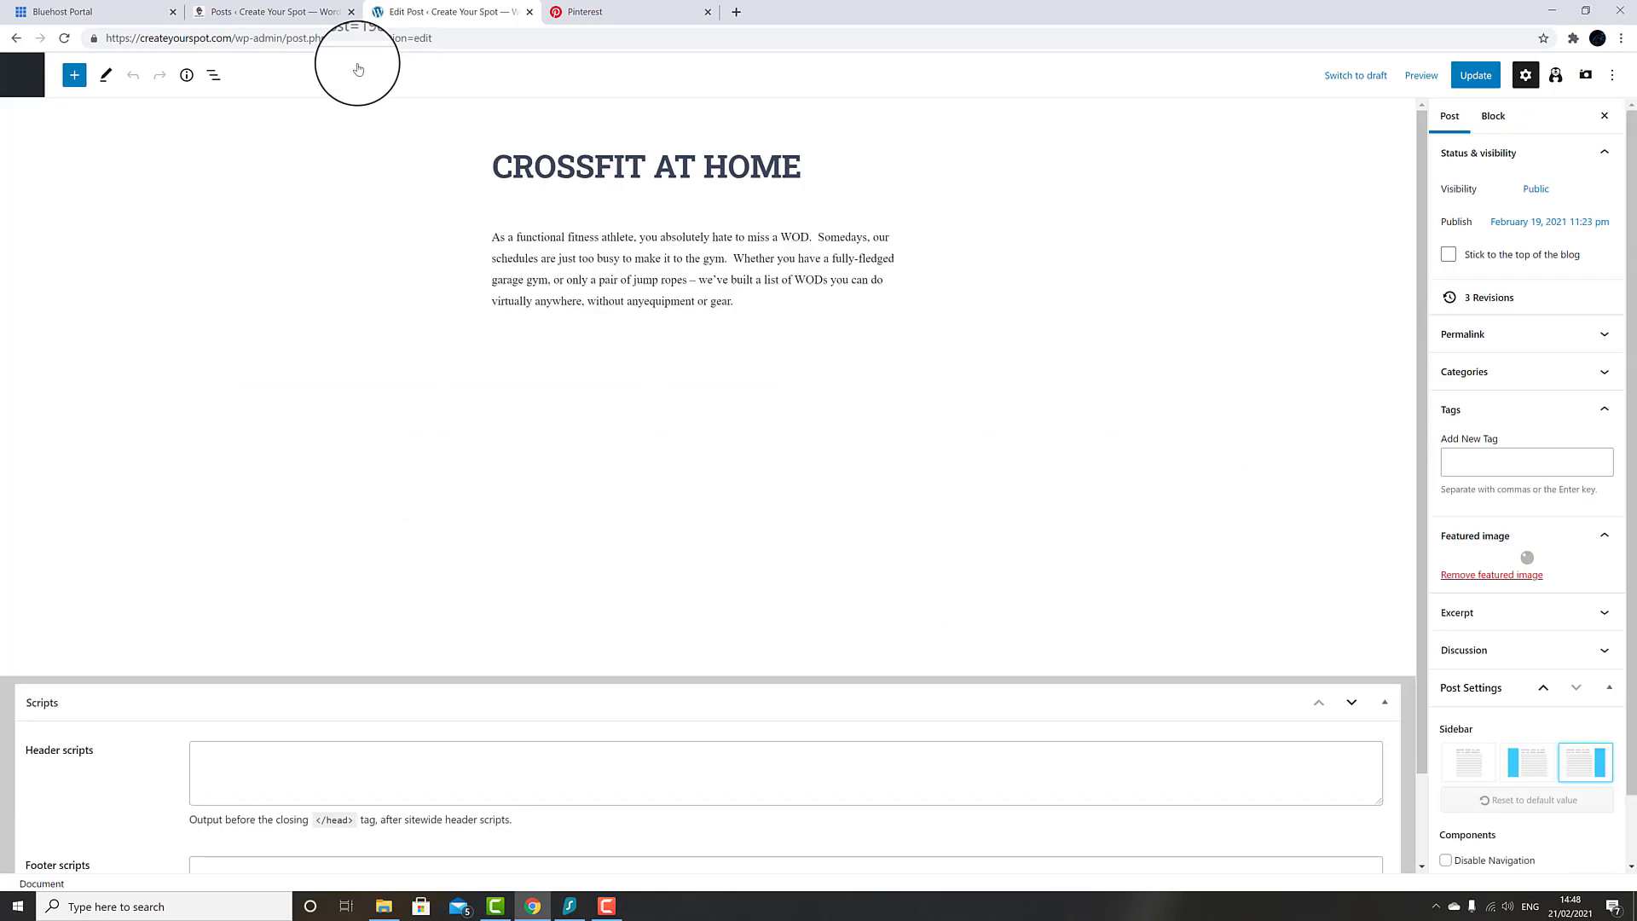
left_click(1568, 222)
double_click(1382, 262)
left_click(1444, 292)
left_click(1425, 318)
left_click(1481, 77)
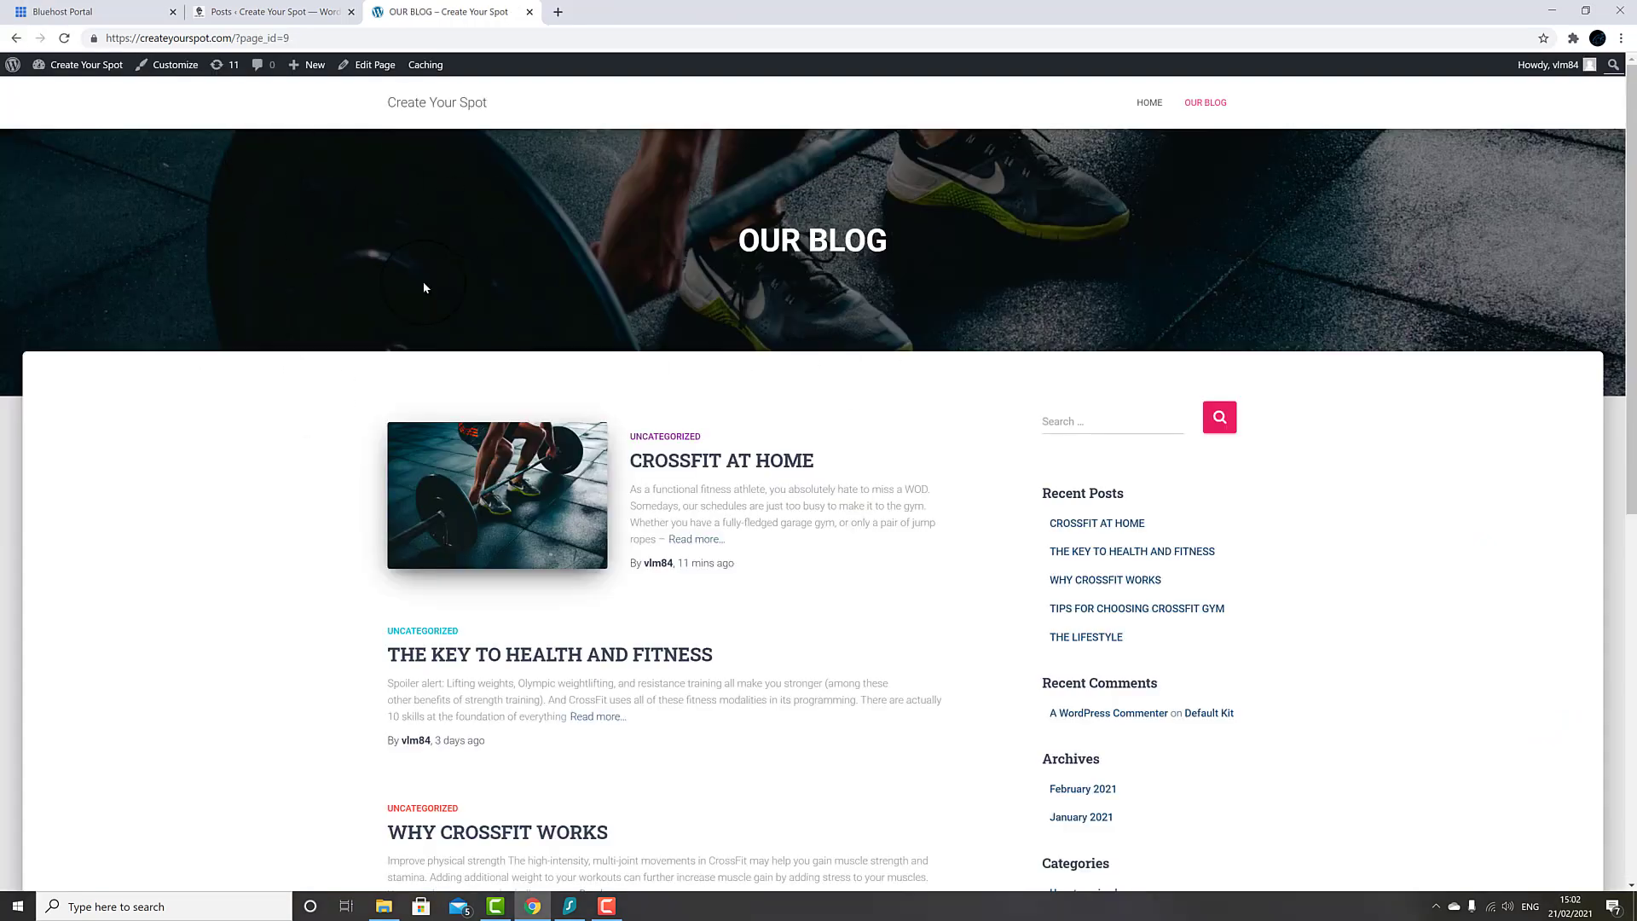
scroll(472, 220, "down", 3)
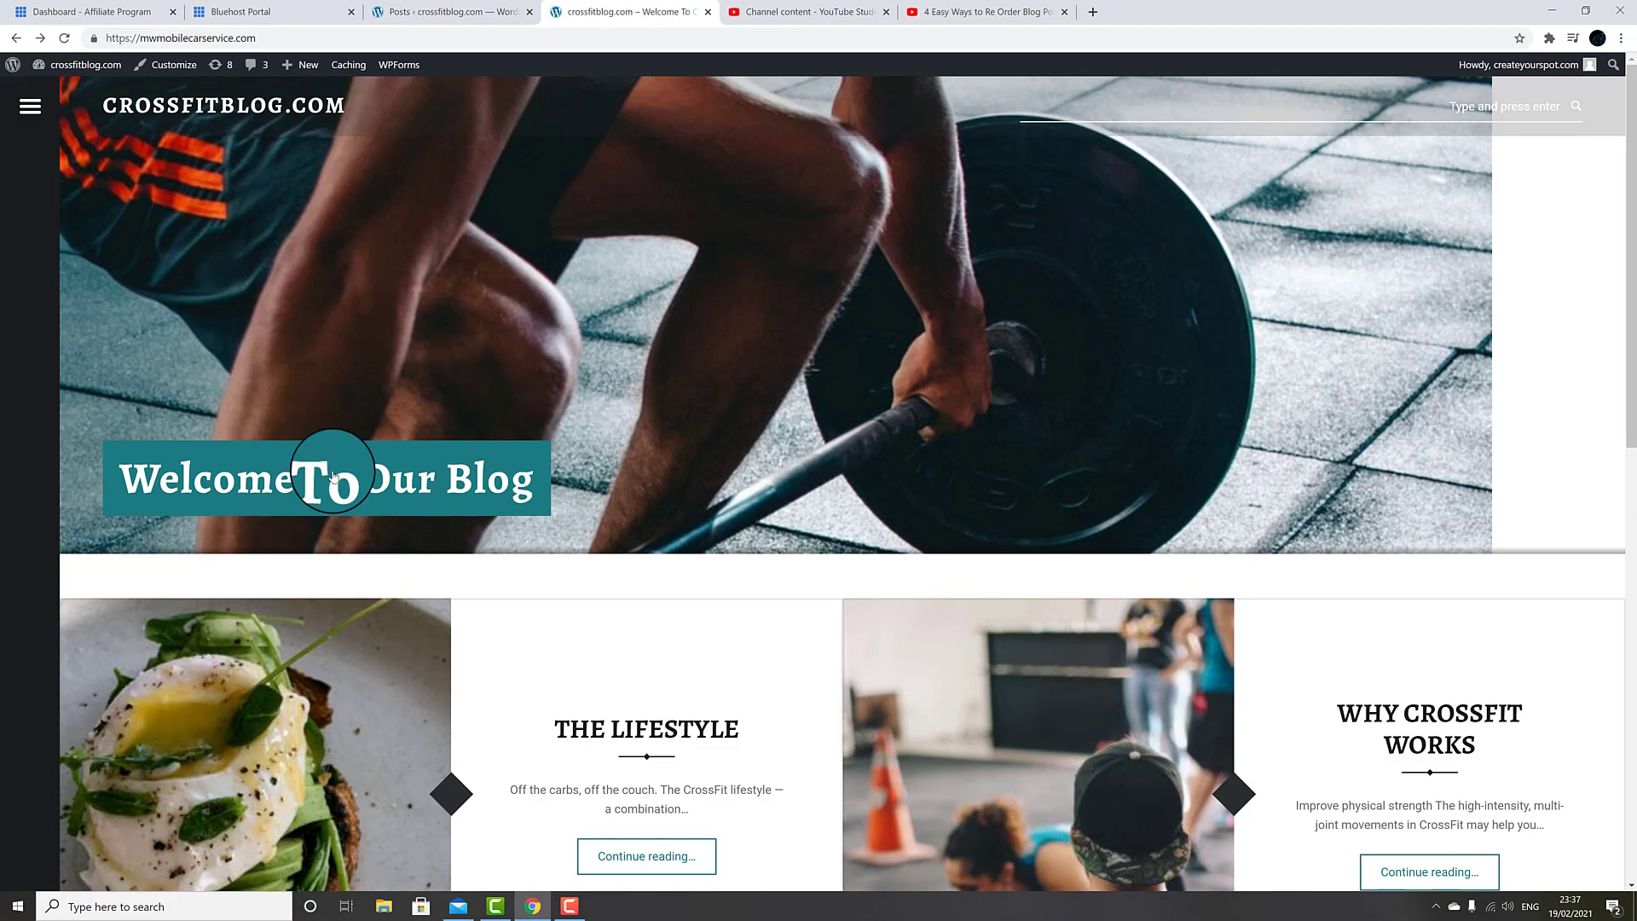
- Scroll through the homepage's six-post grid, then switch to the admin Dashboard tab
scroll(333, 473, "down", 10)
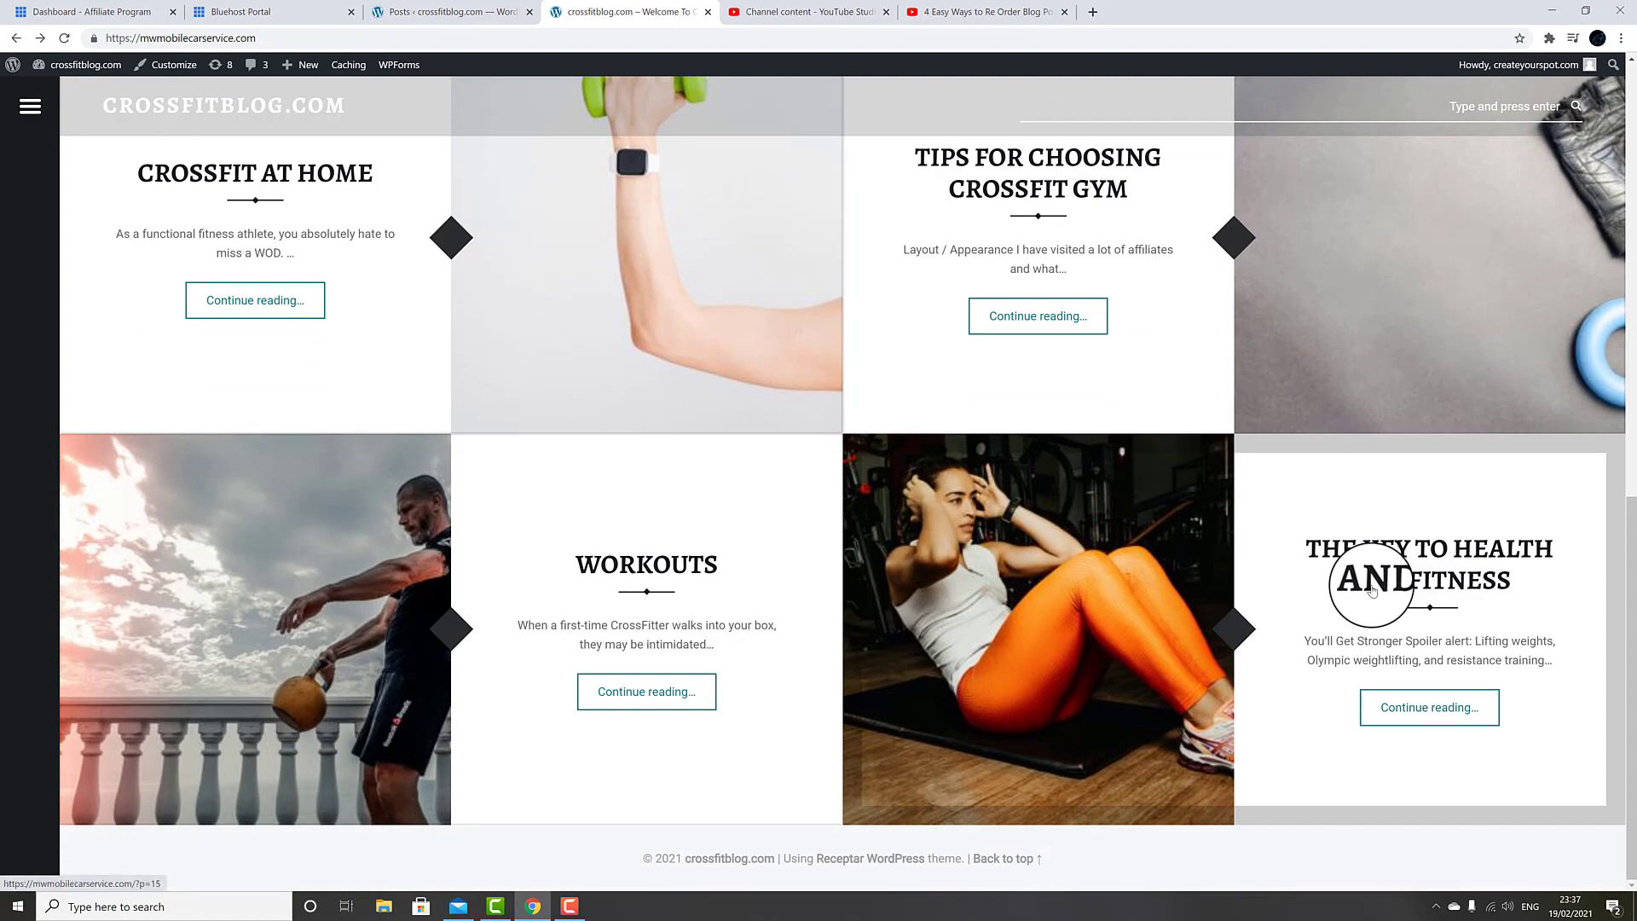
scroll(1206, 603, "up", 10)
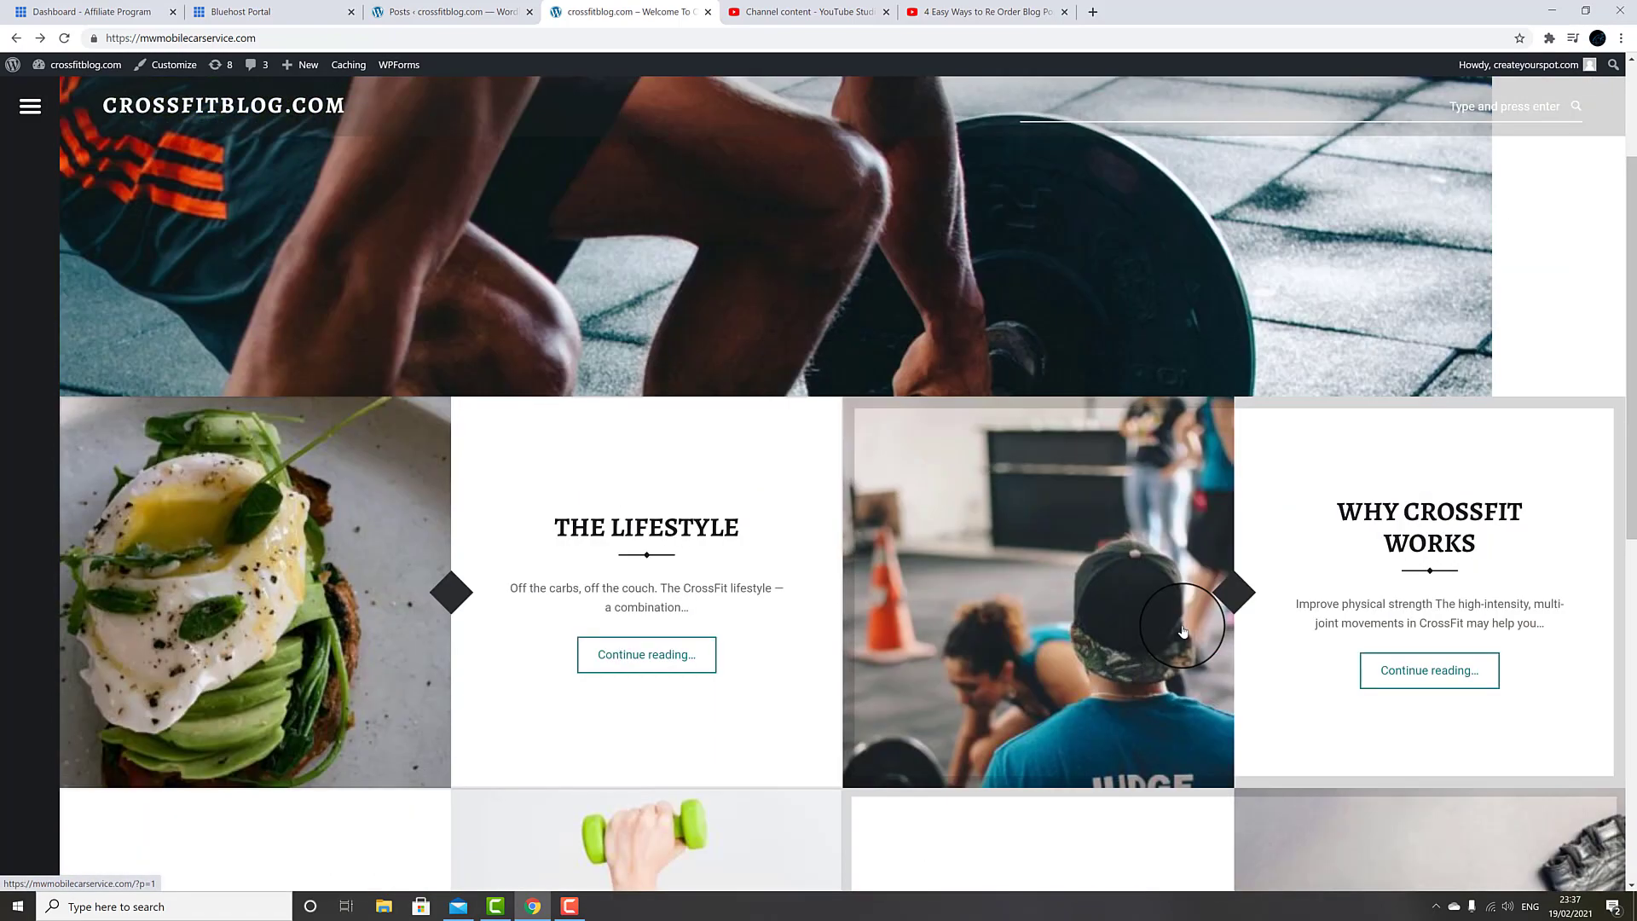
left_click(461, 12)
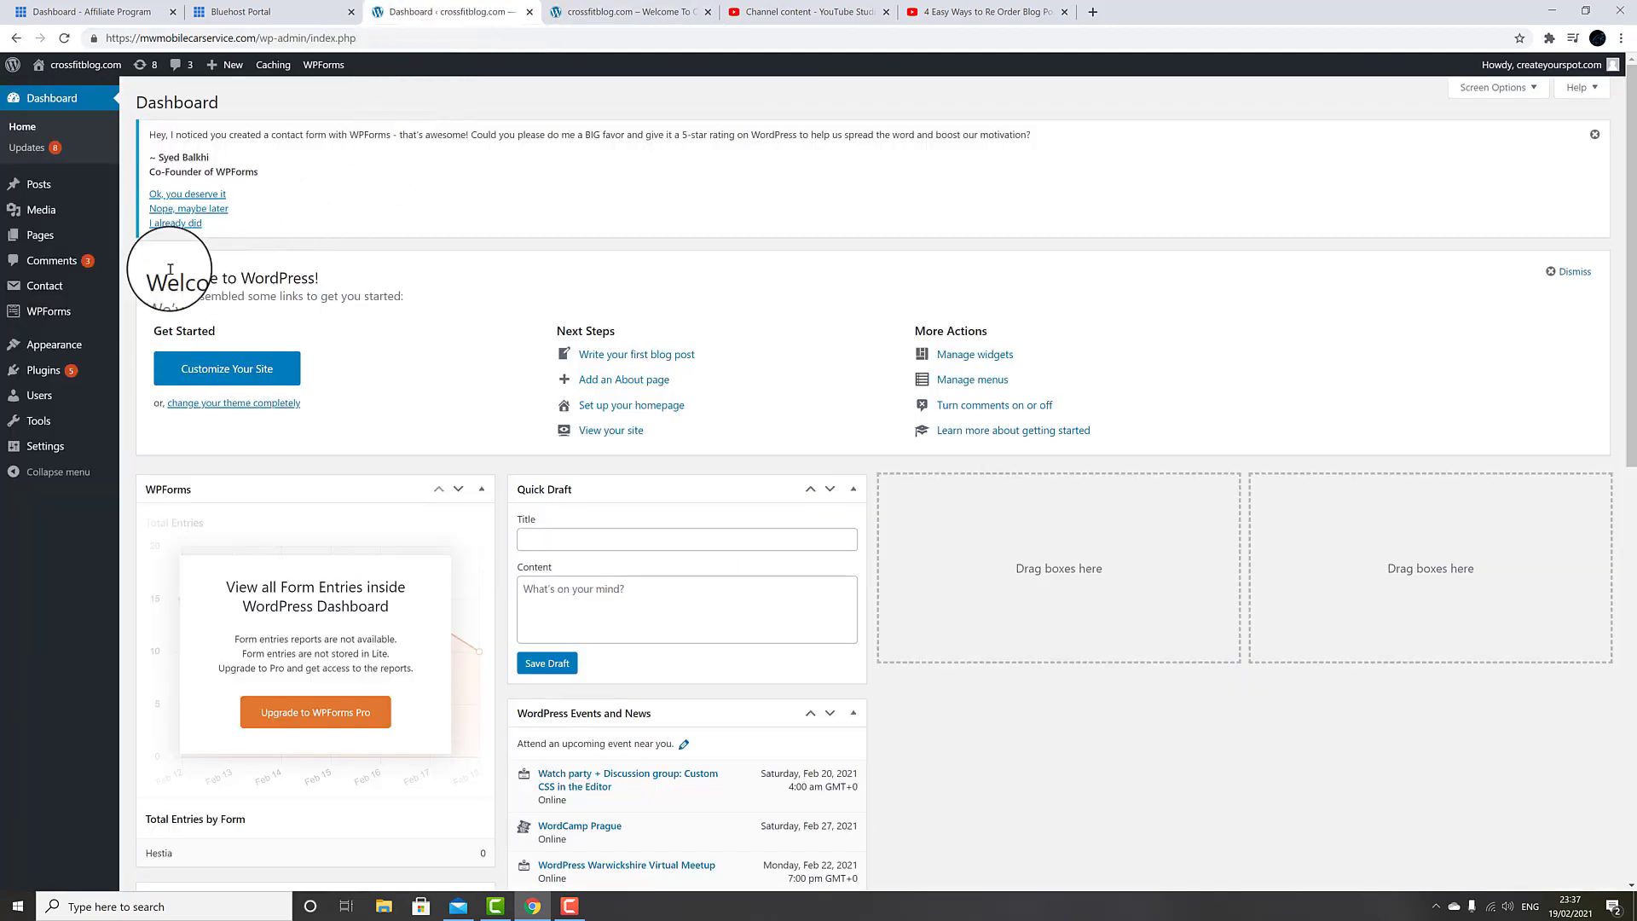
- Quick Edit THE KEY TO HEALTH AND FITNESS in All Posts to make it sticky, then return to the homepage
mouse_move(52, 186)
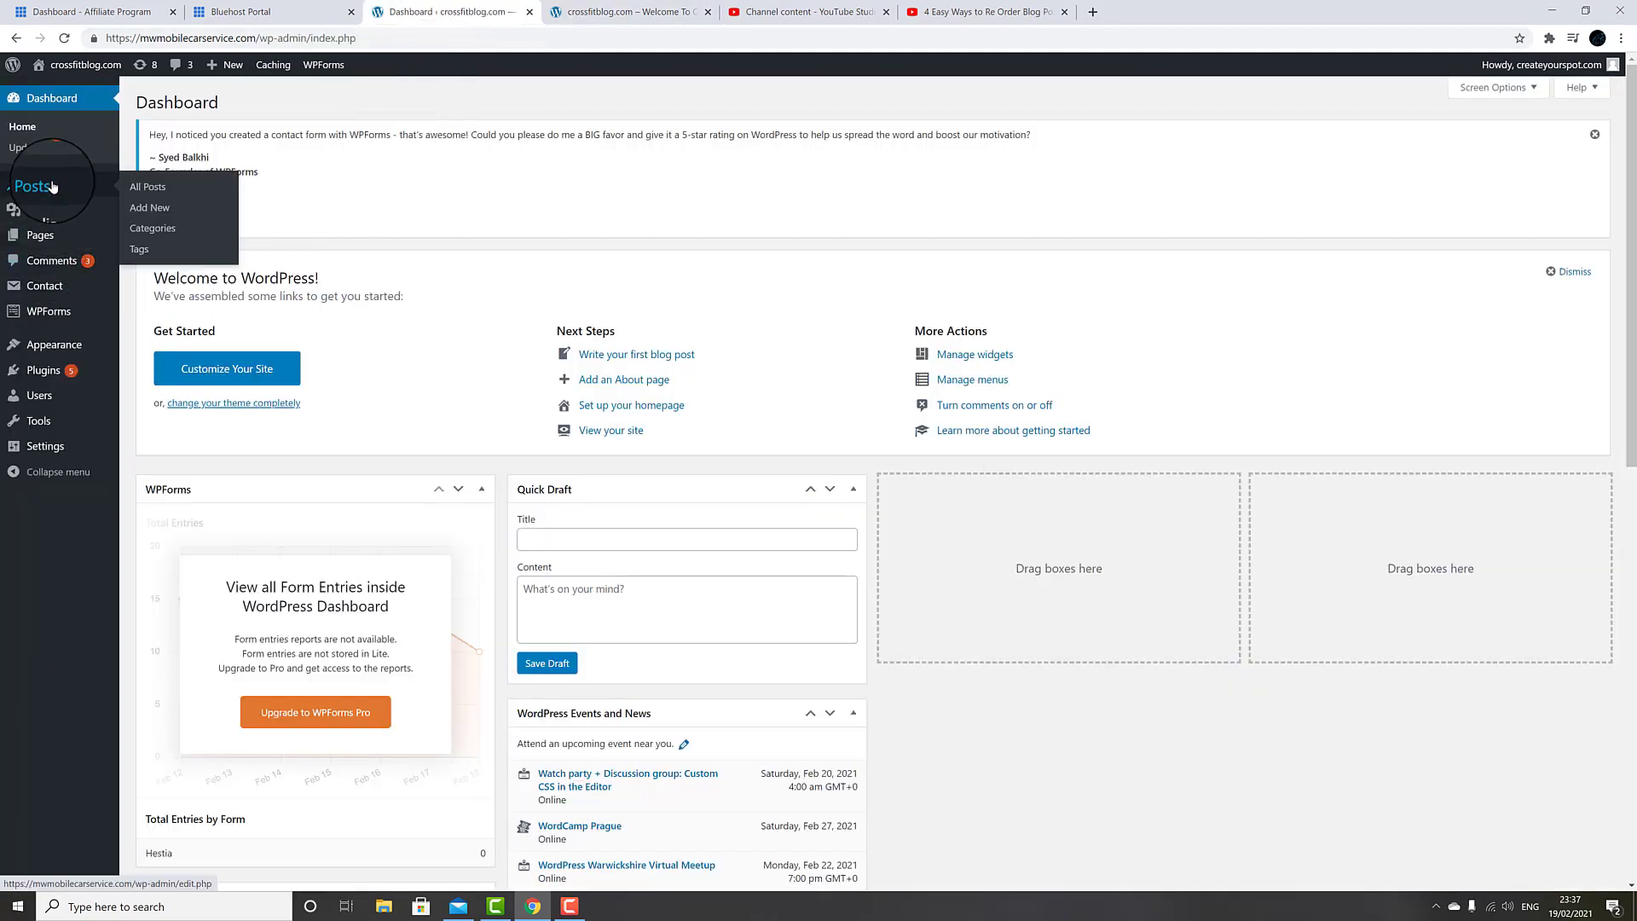
left_click(159, 192)
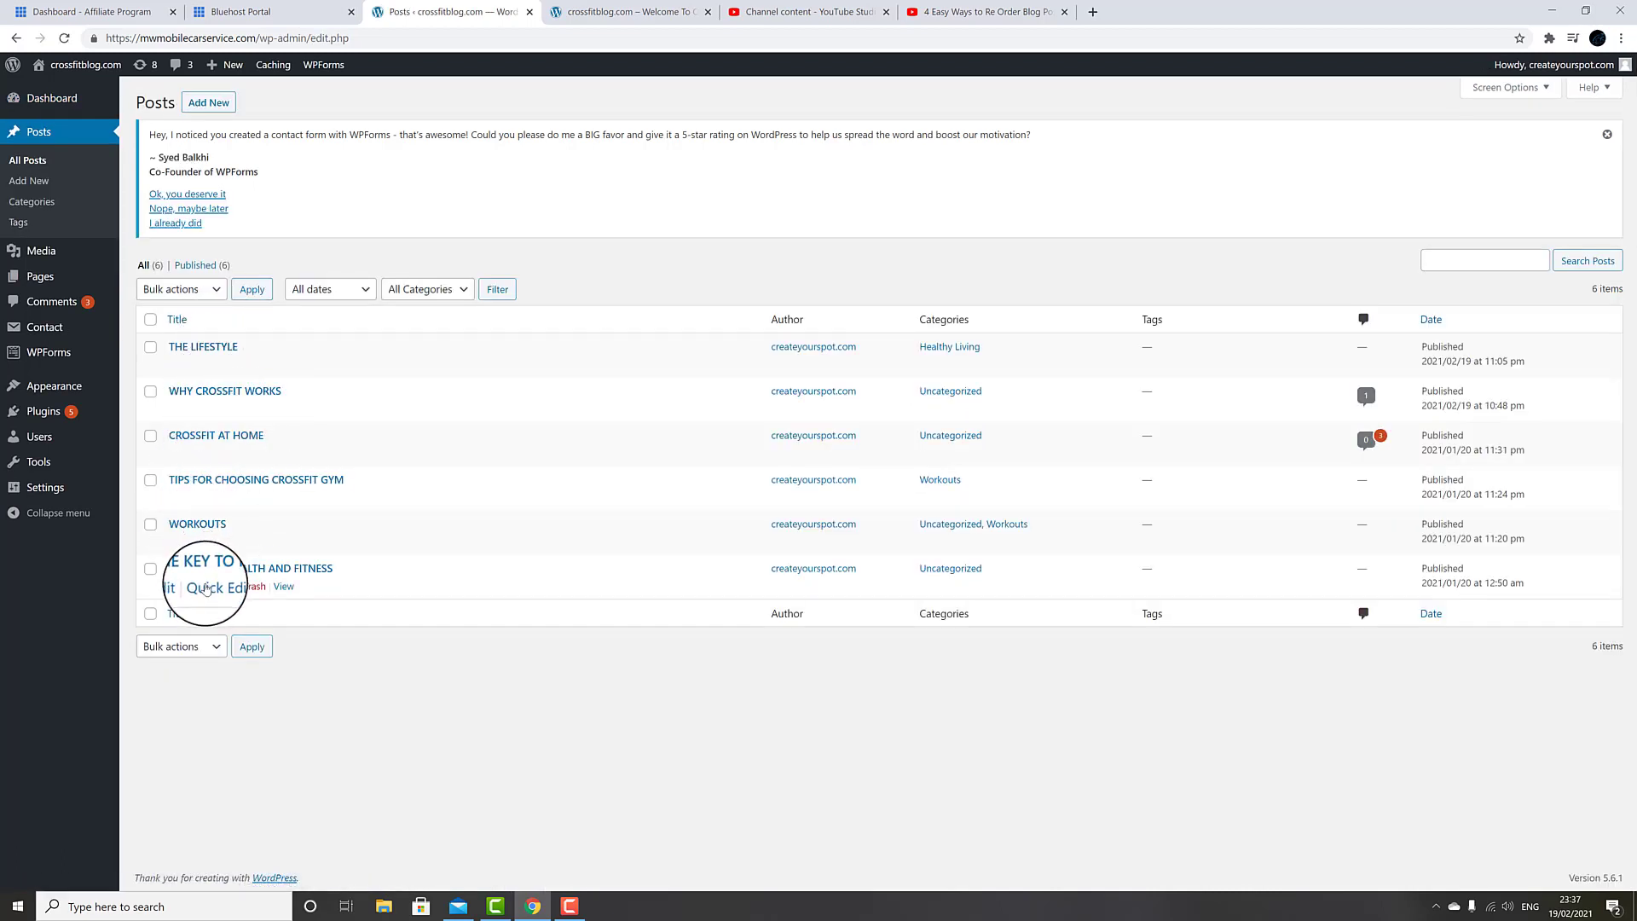
left_click(206, 589)
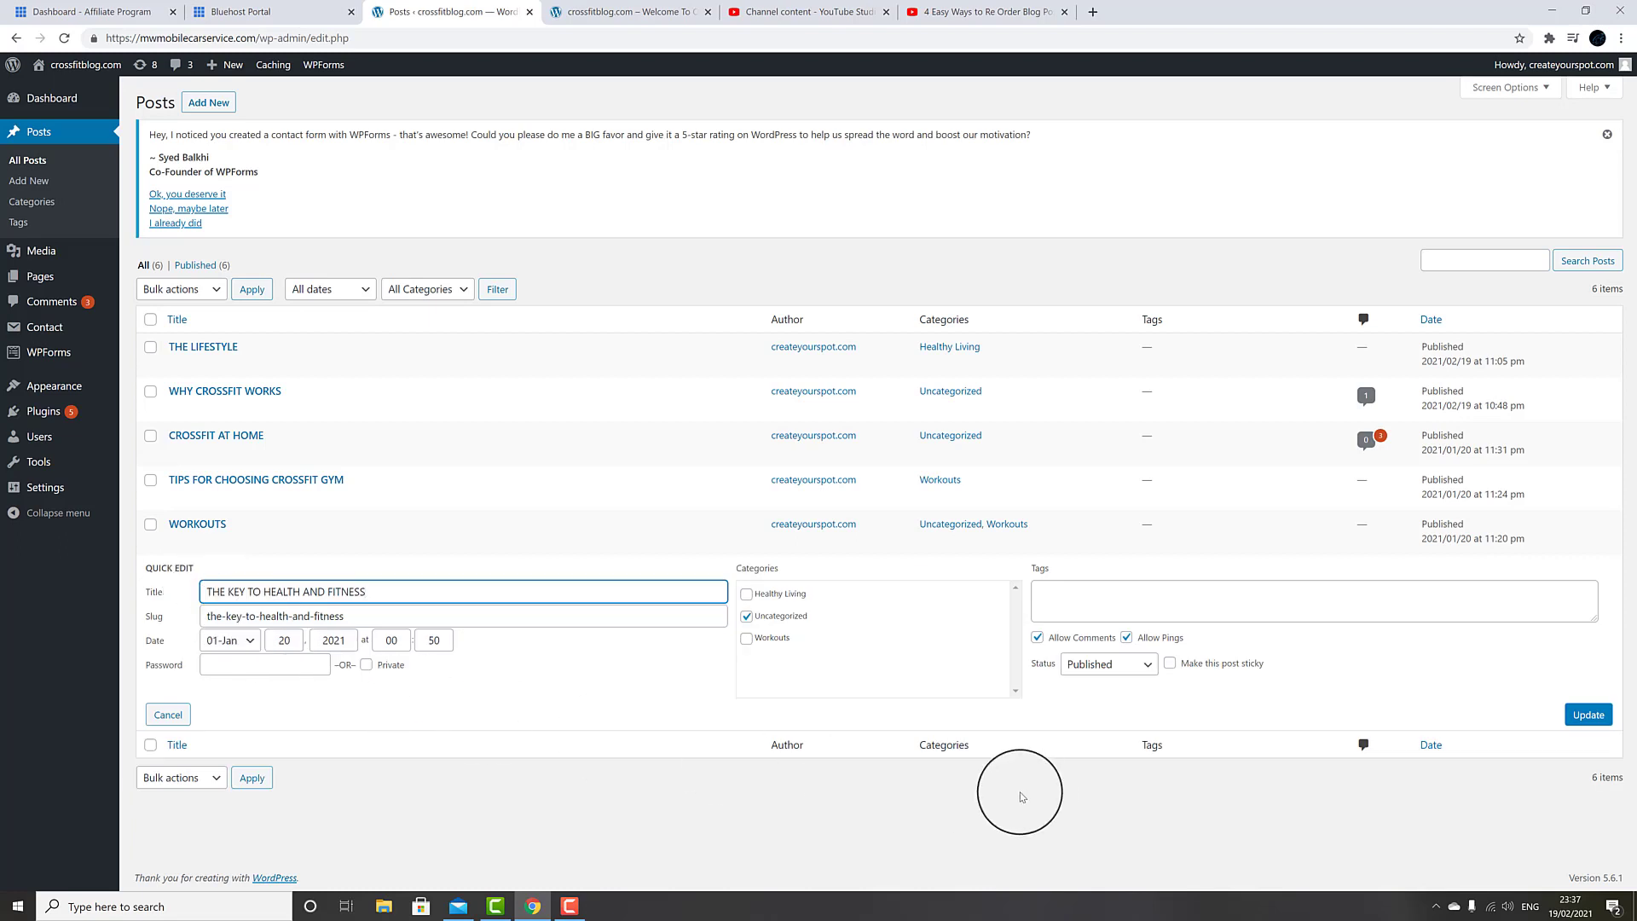
left_click(1169, 664)
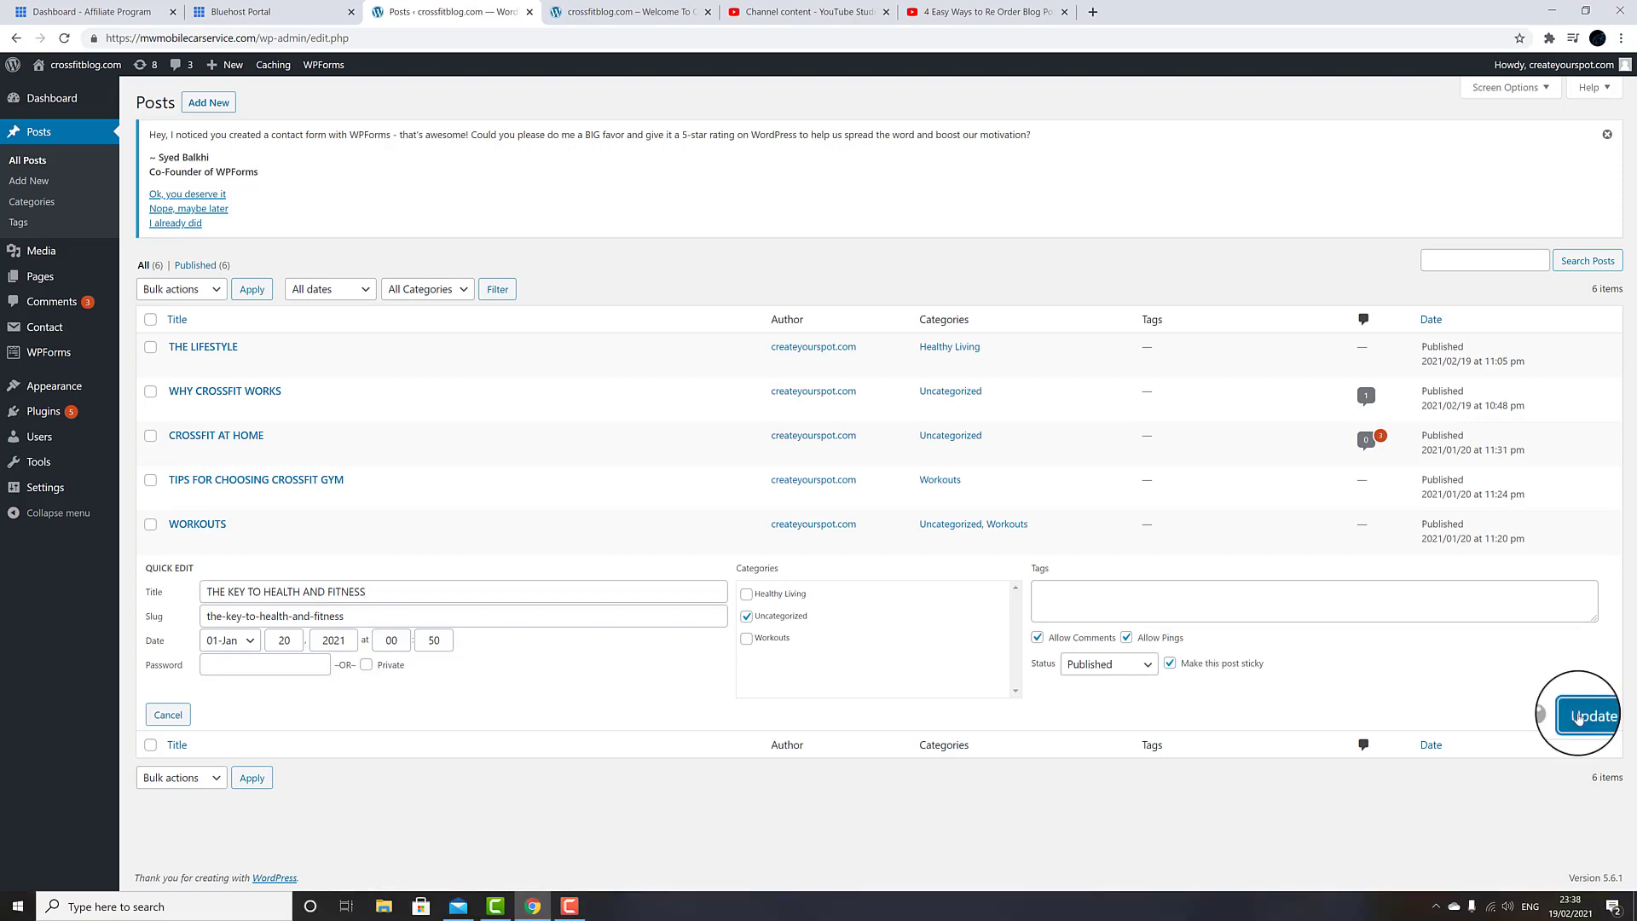
left_click(1578, 717)
left_click(592, 17)
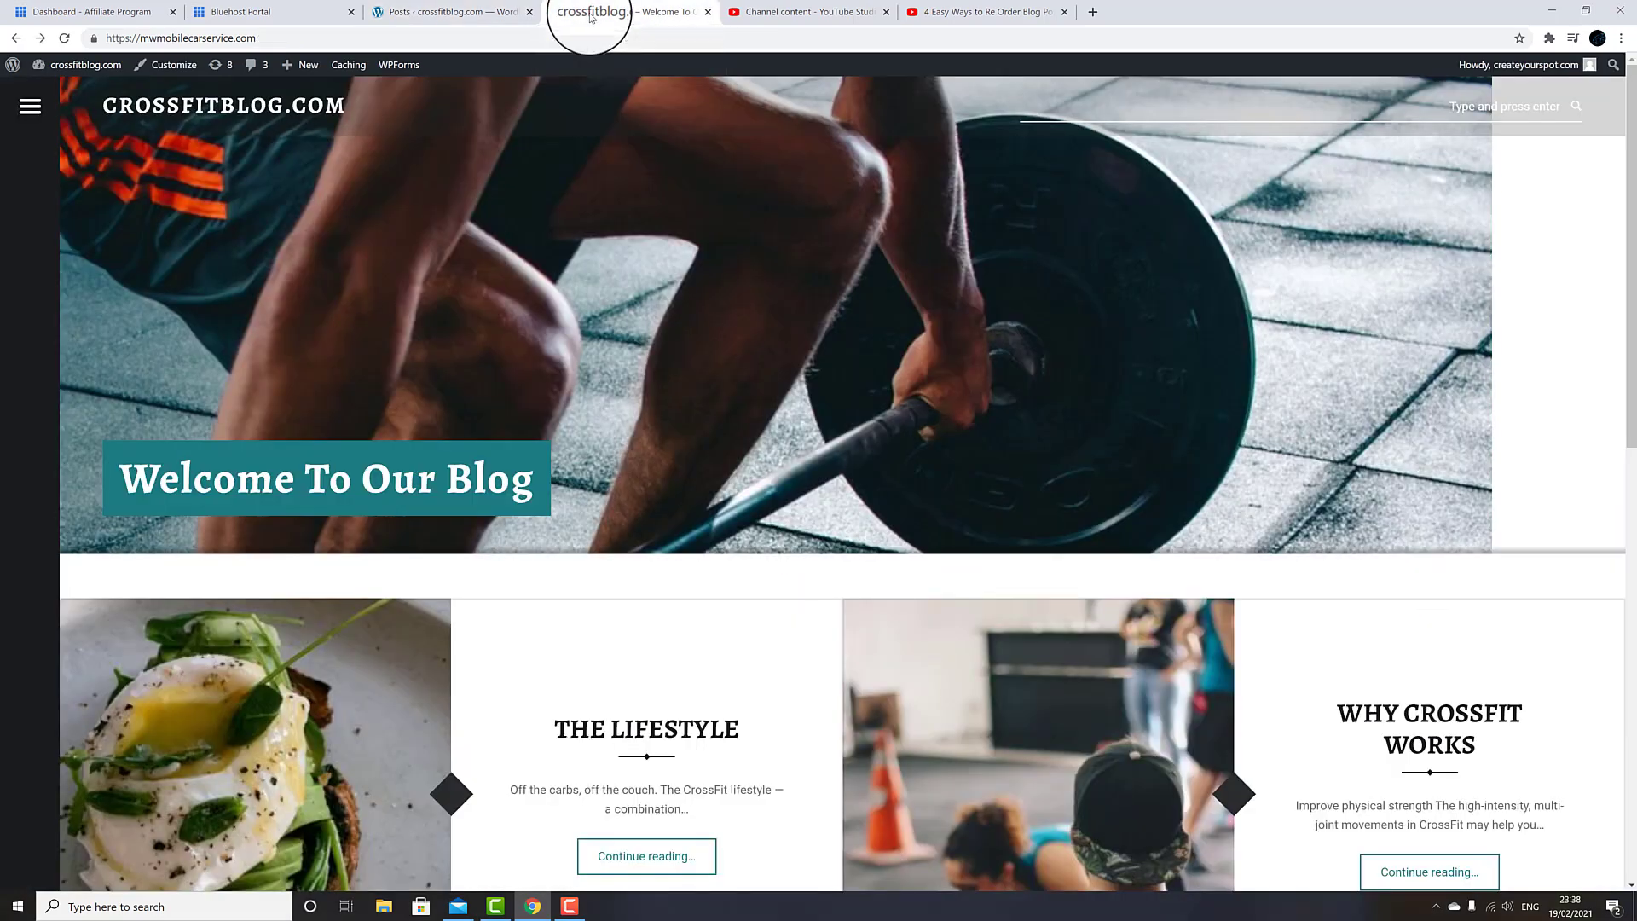
- Reload the homepage and scroll through it to check the sticky post now leads the grid
left_click(65, 39)
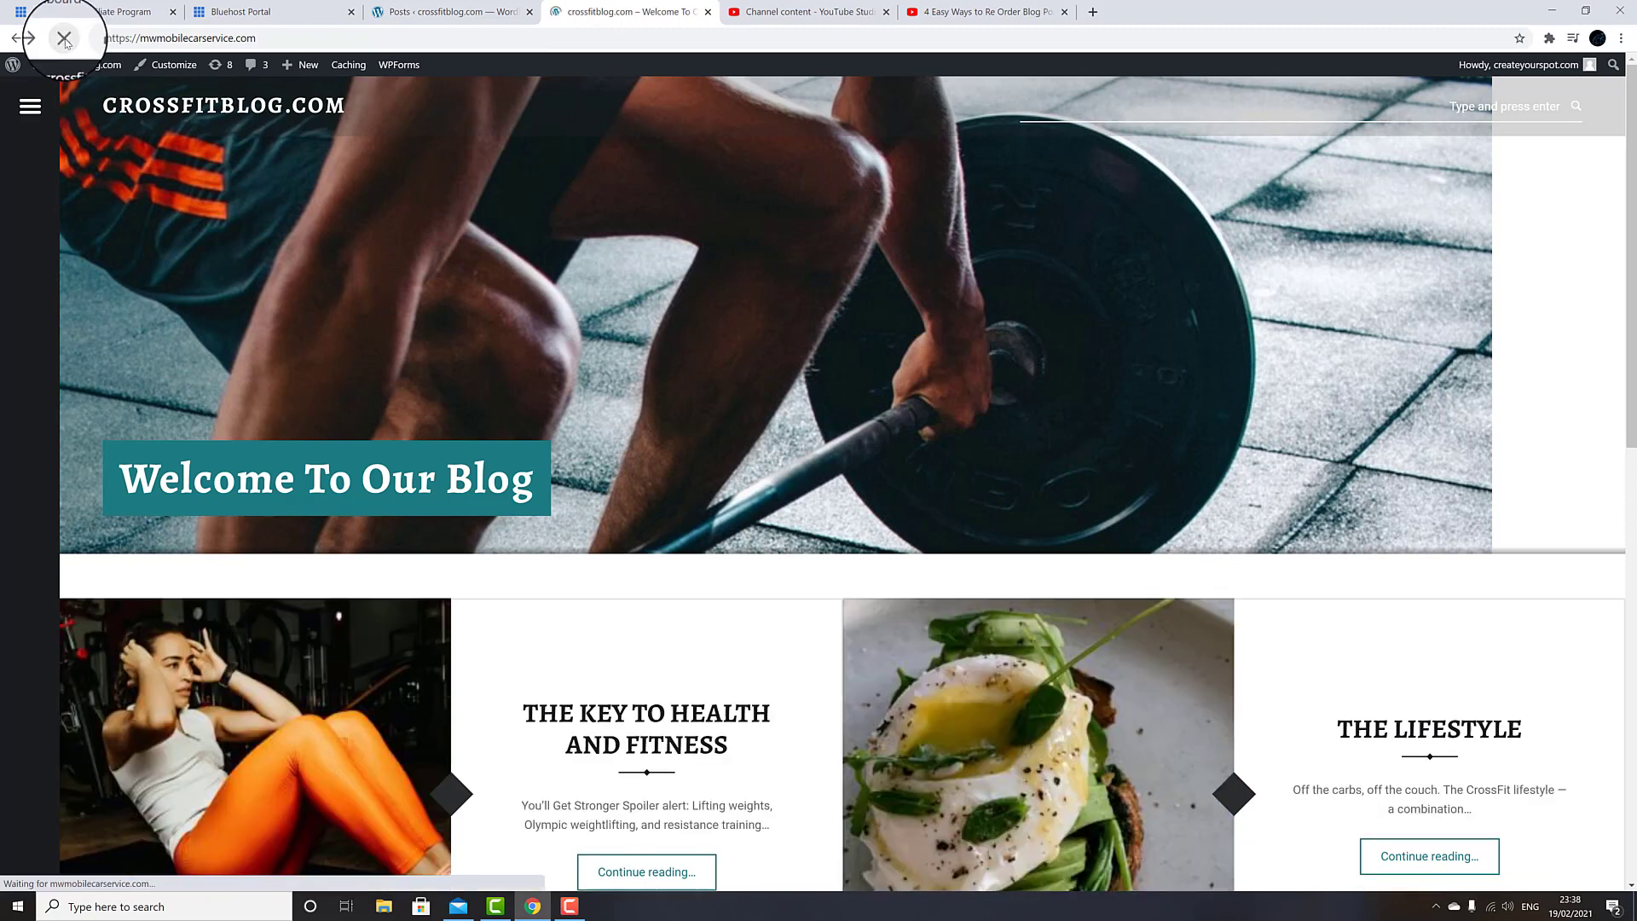
scroll(468, 449, "down", 5)
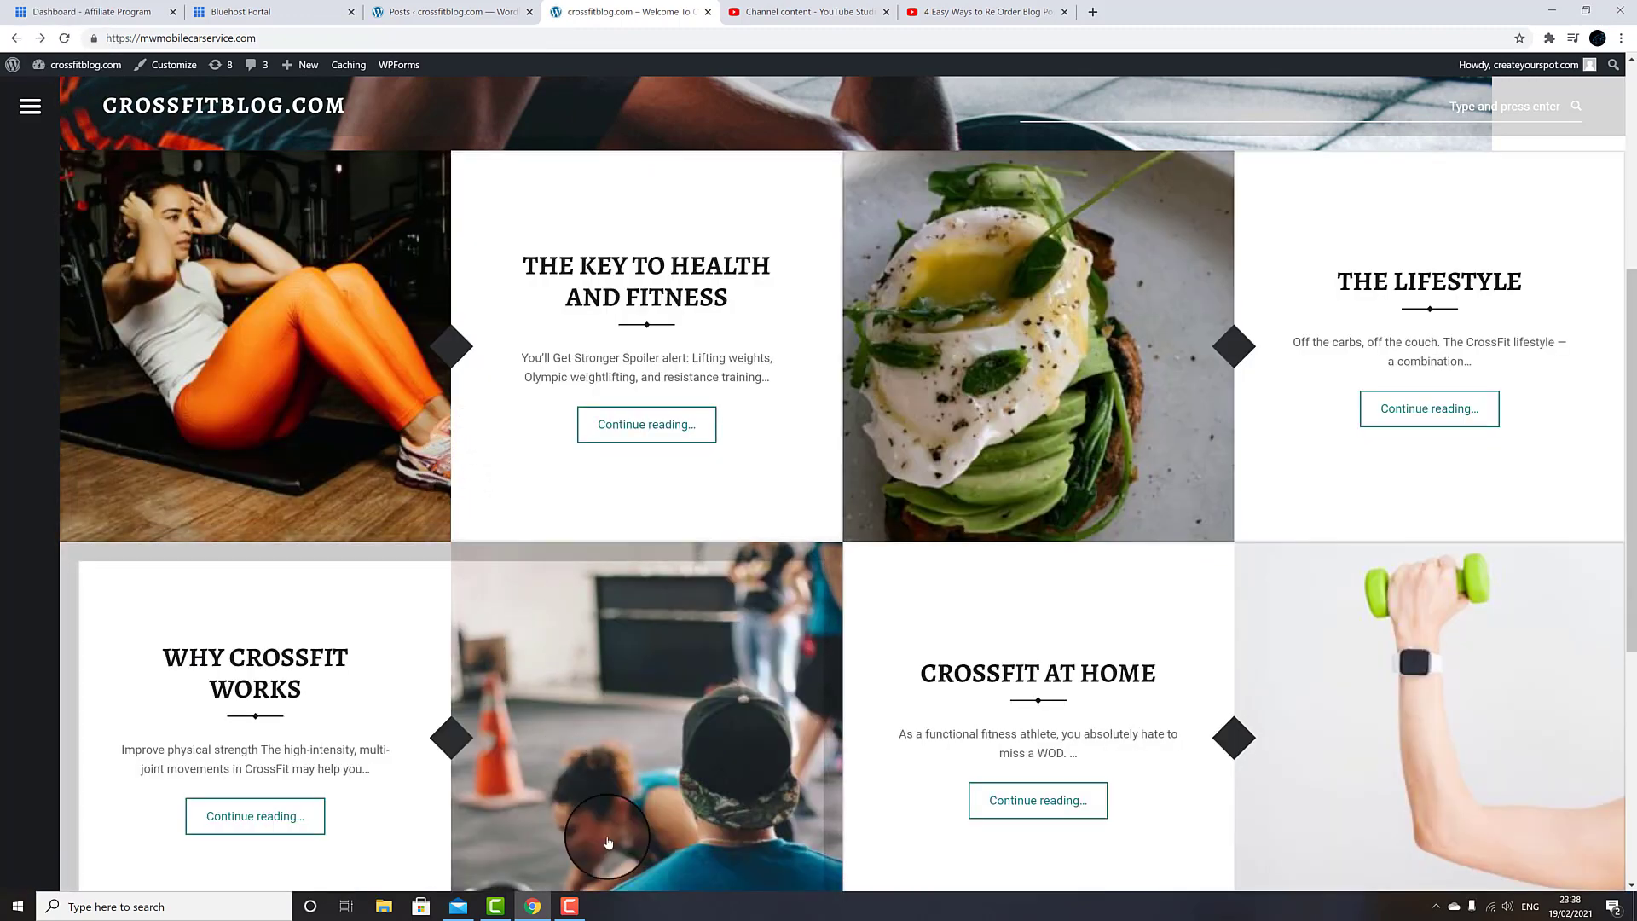
scroll(603, 820, "up", 5)
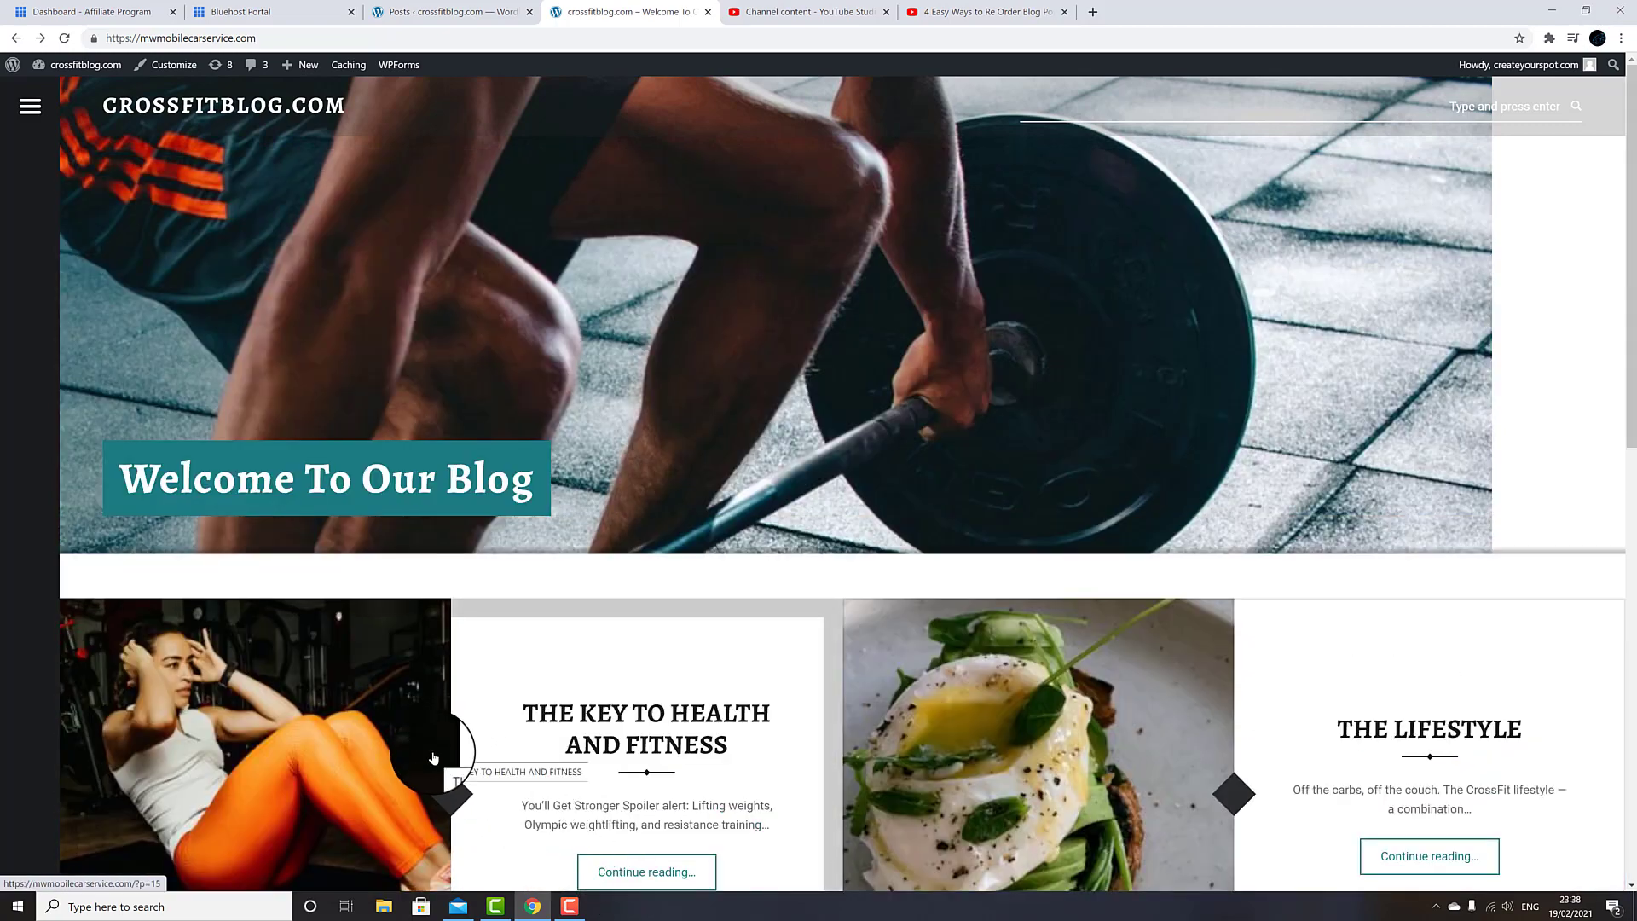
scroll(433, 757, "down", 4)
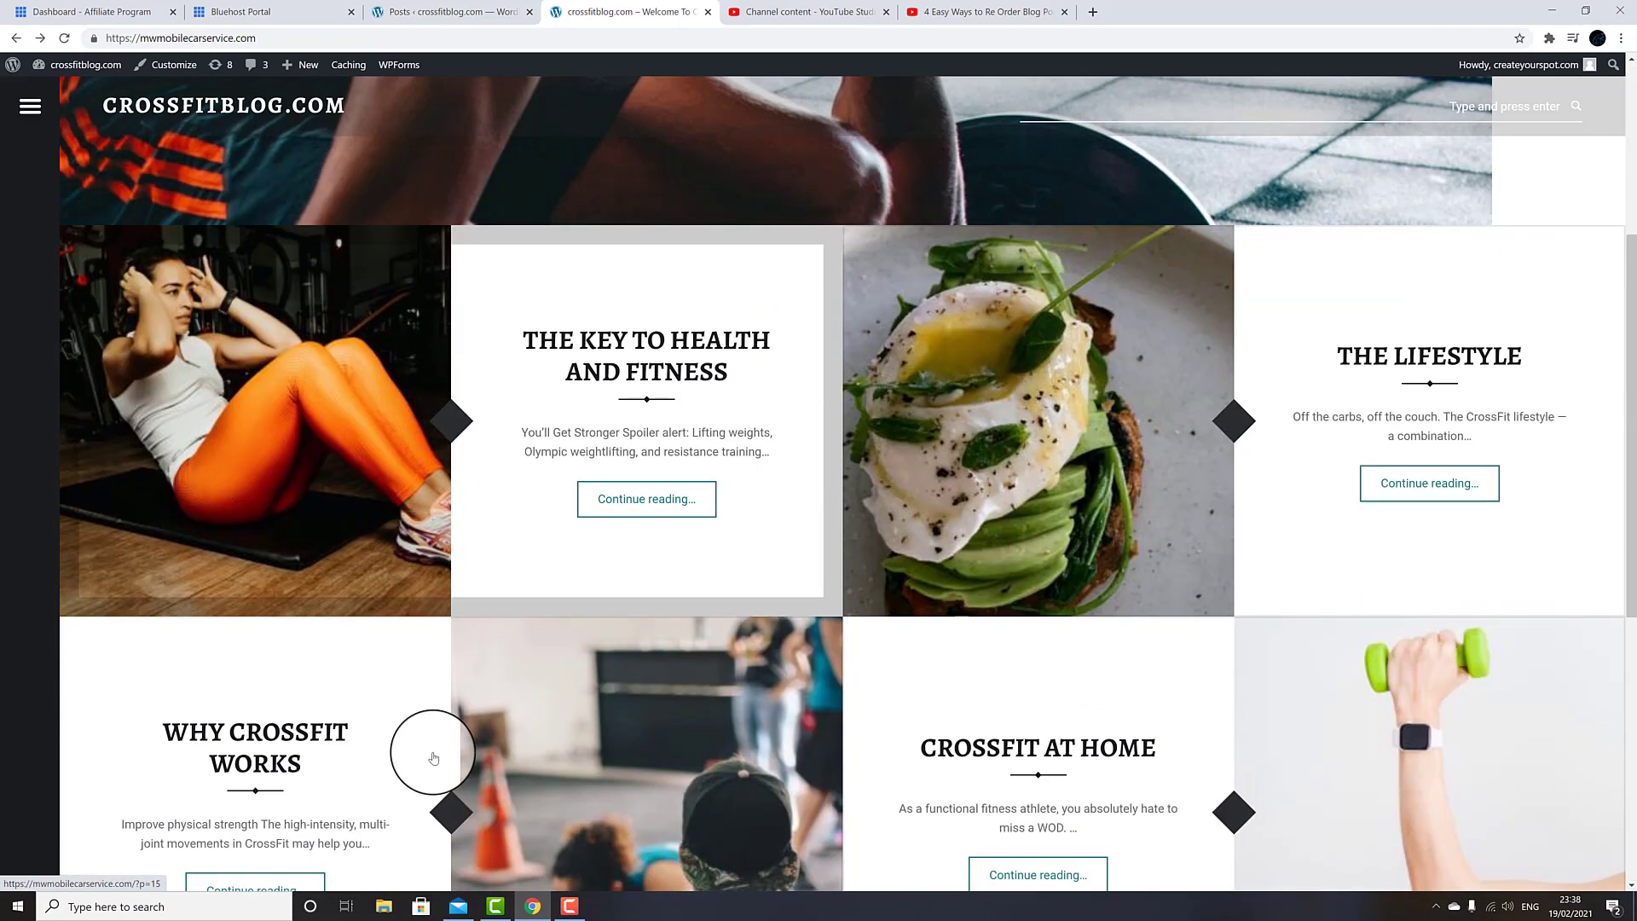
scroll(433, 756, "up", 5)
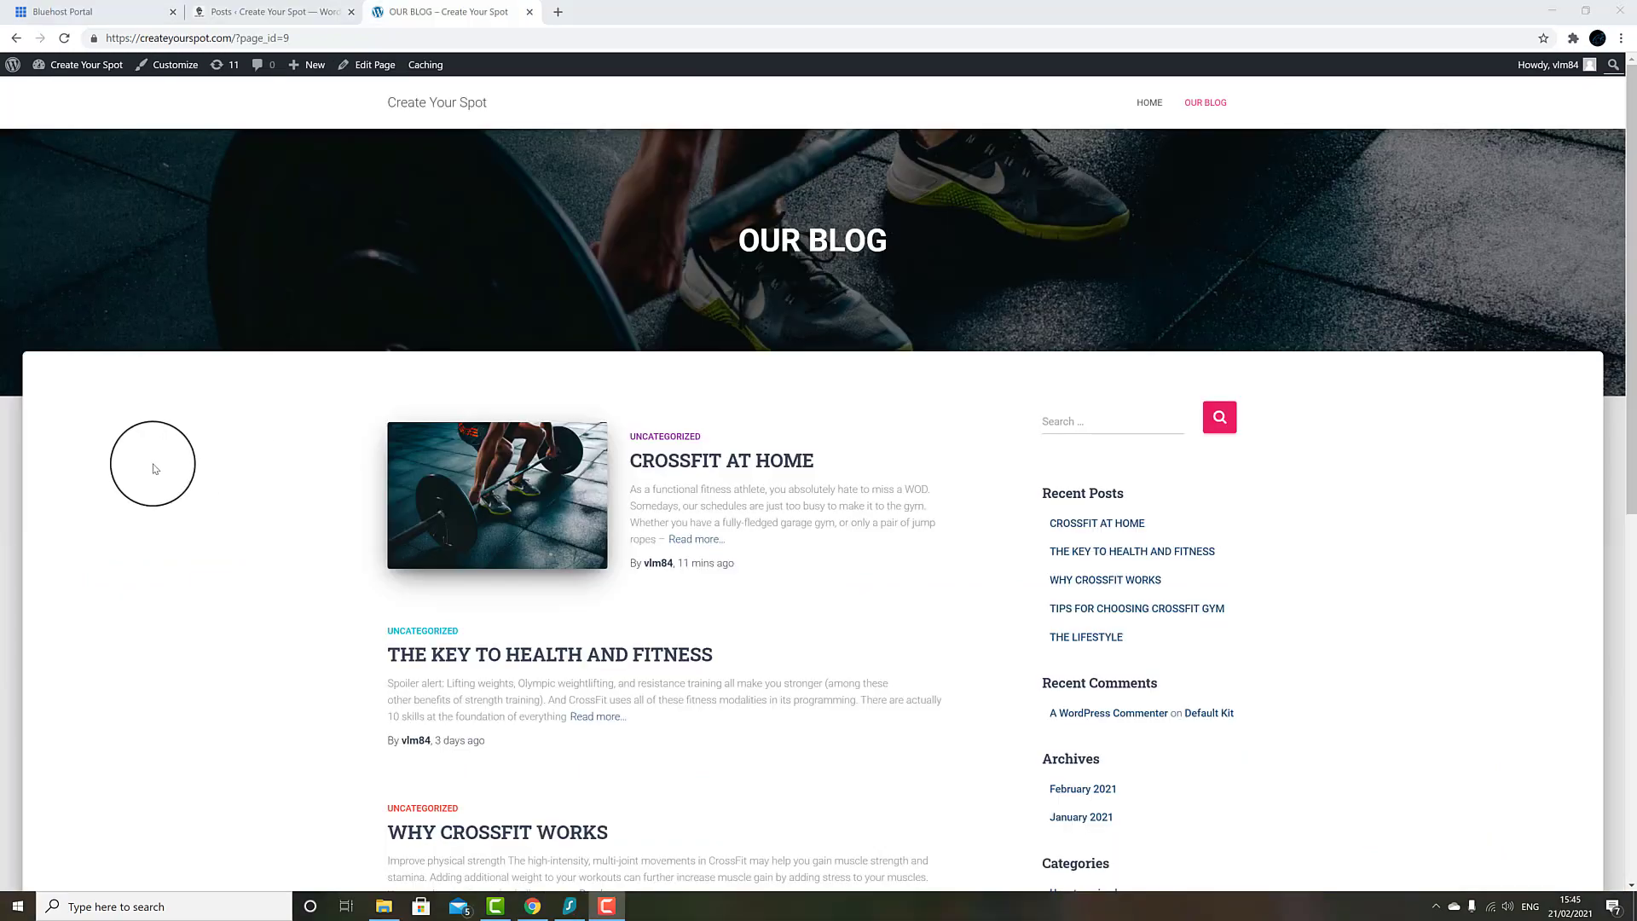
scroll(155, 468, "down", 8)
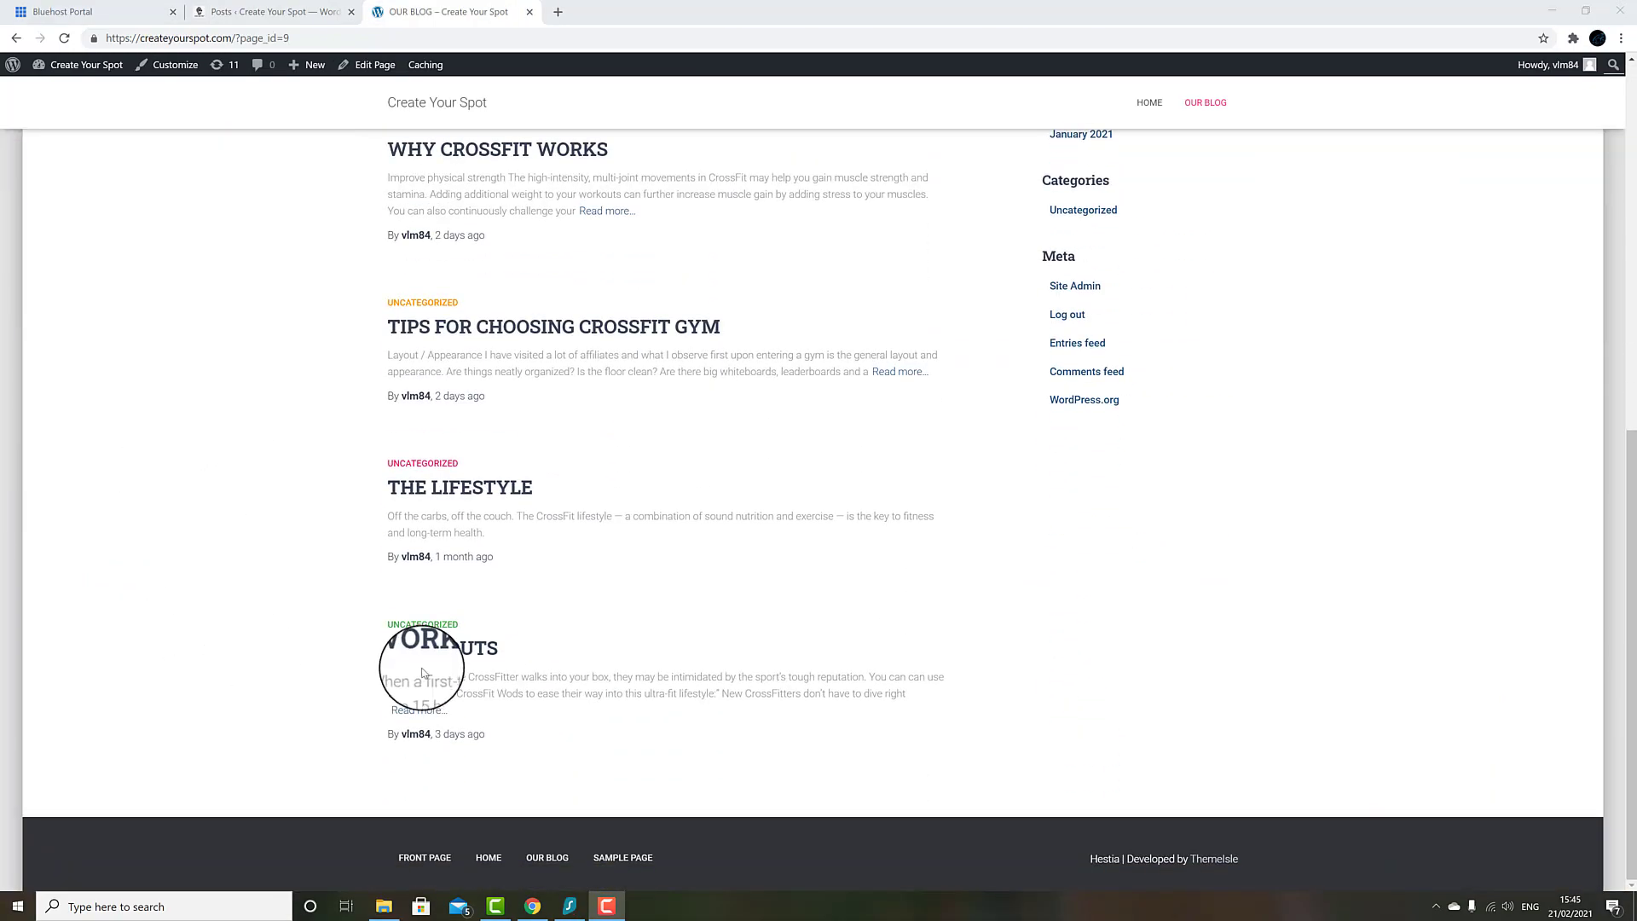
- Quick Edit WORKOUTS to mark it sticky, then reload the OUR BLOG page to see it pinned
scroll(298, 614, "up", 4)
scroll(298, 614, "up", 4)
left_click(229, 13)
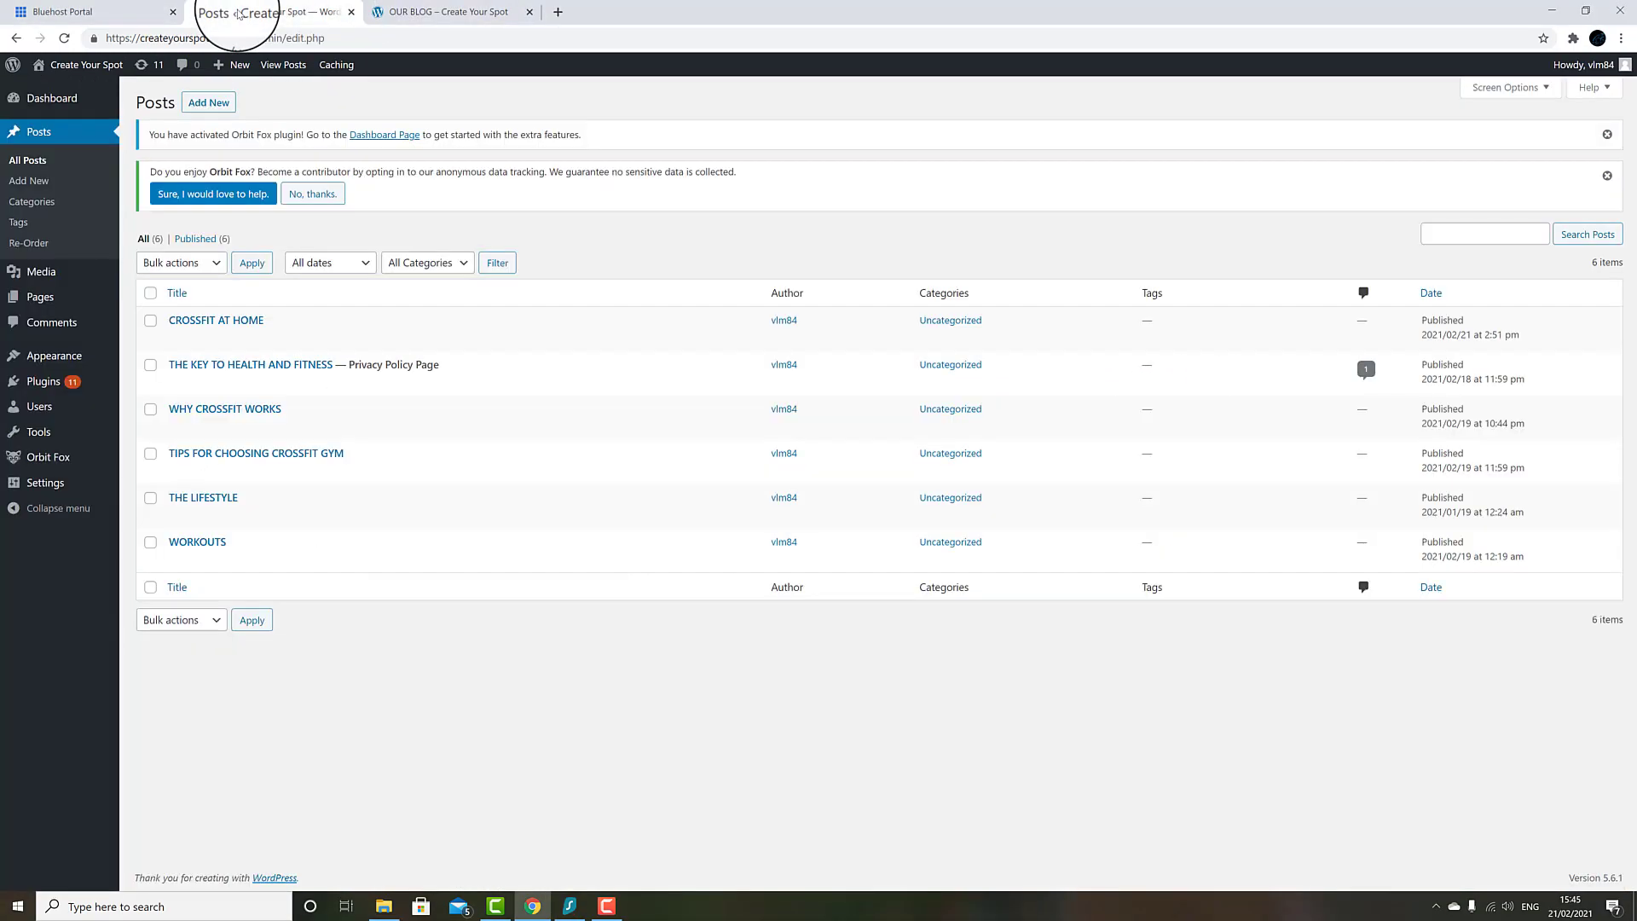
left_click(217, 558)
left_click(1168, 636)
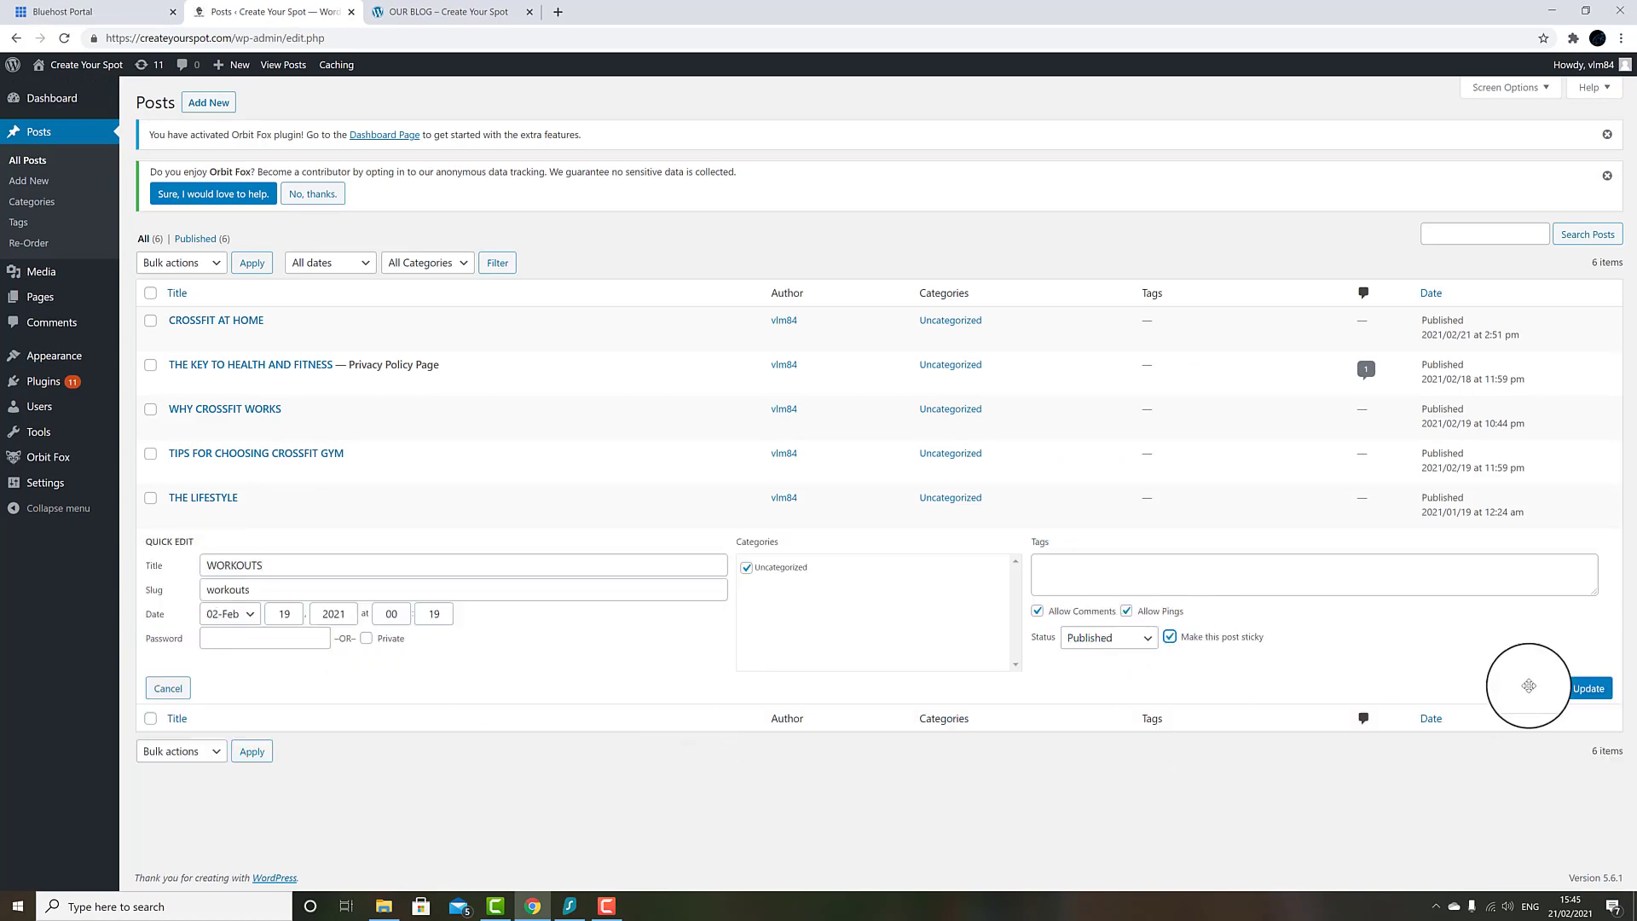
left_click(1587, 687)
left_click(401, 12)
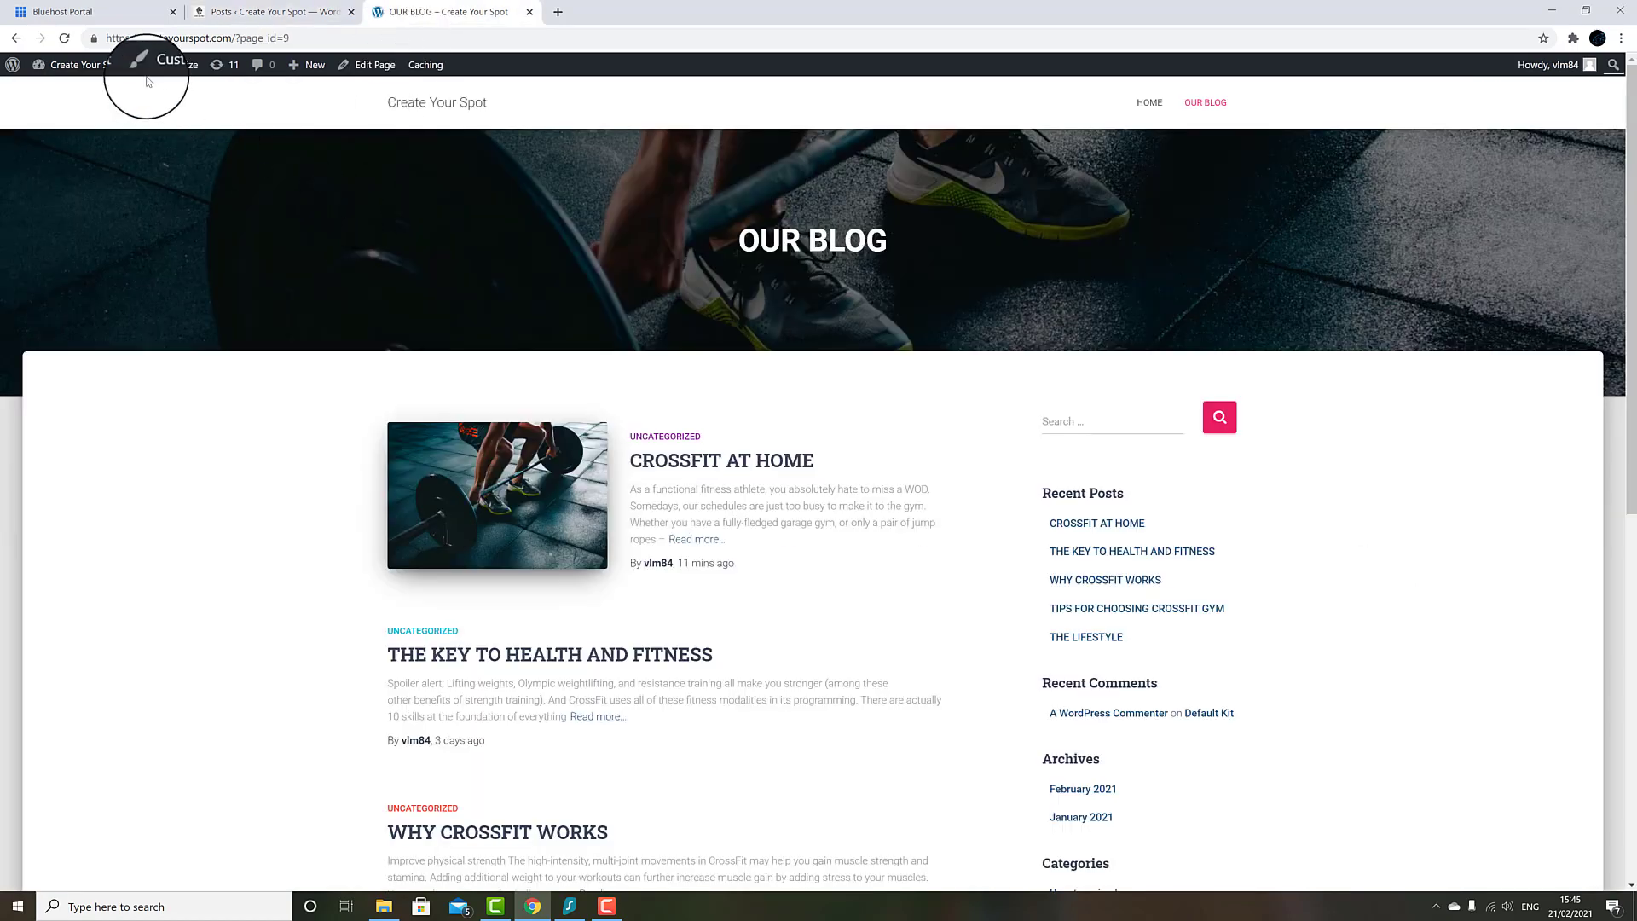
left_click(64, 38)
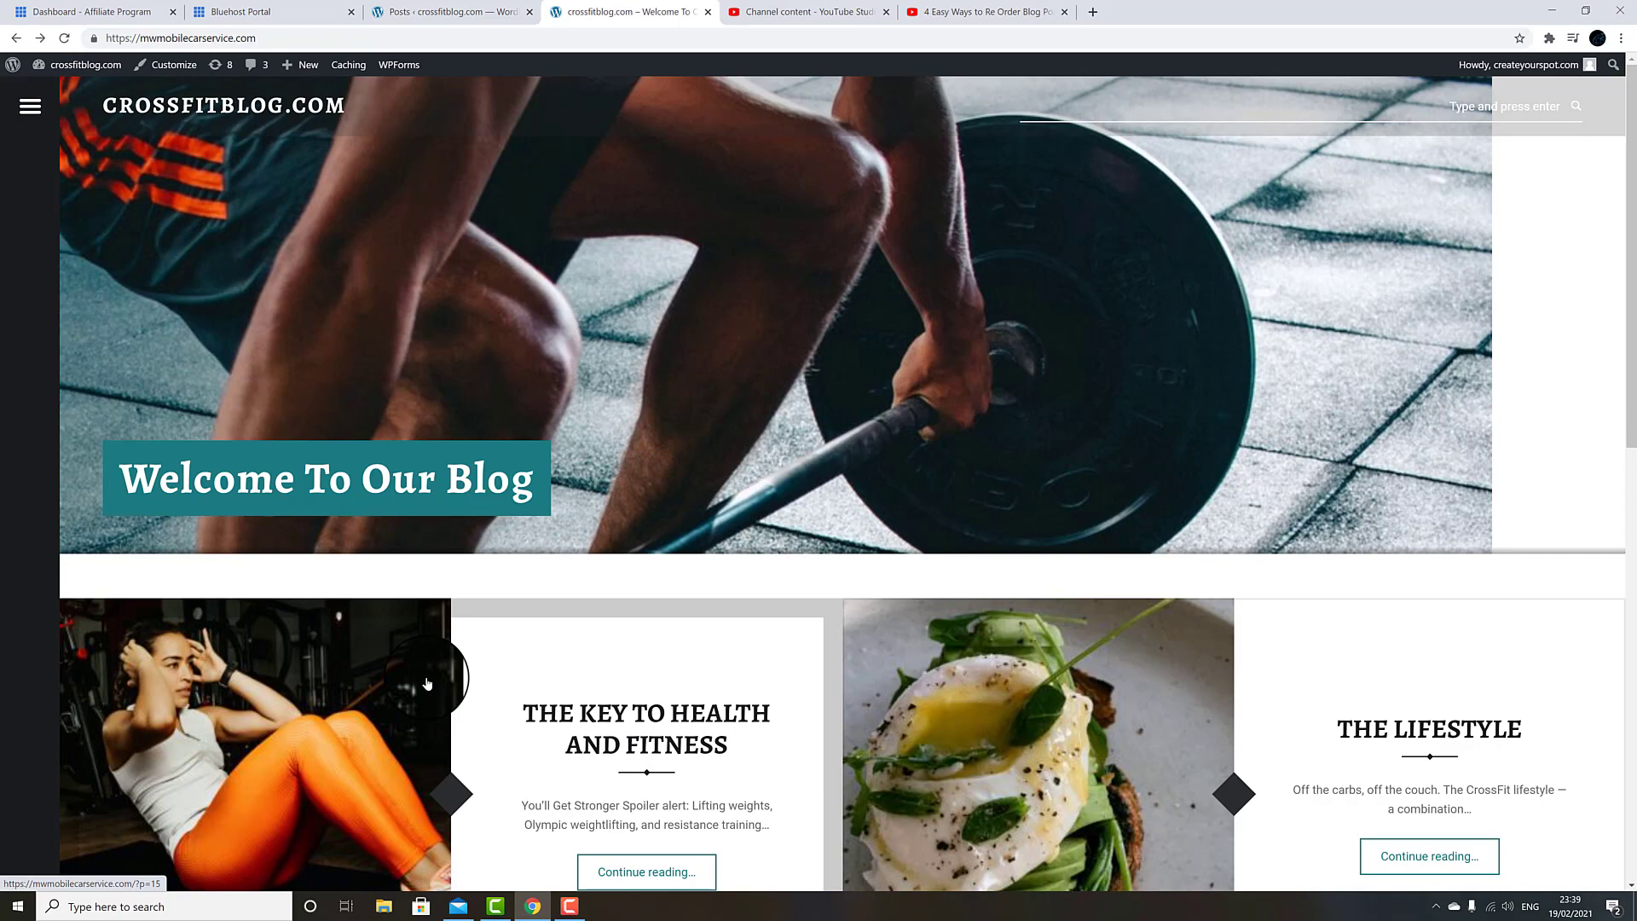
scroll(427, 683, "down", 10)
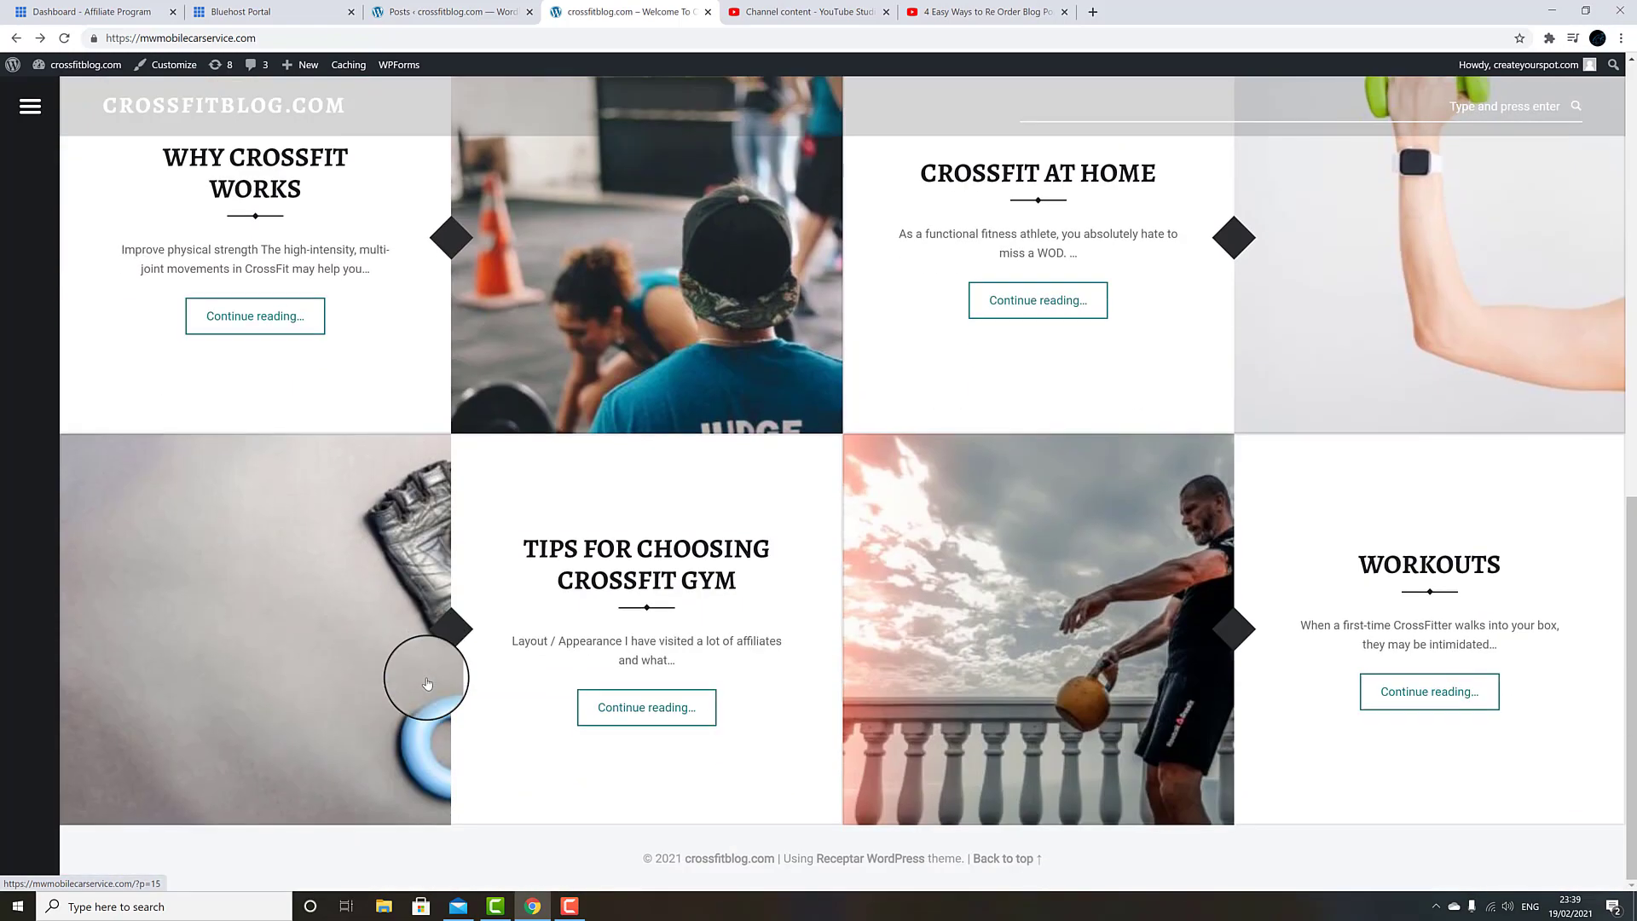
scroll(427, 684, "up", 10)
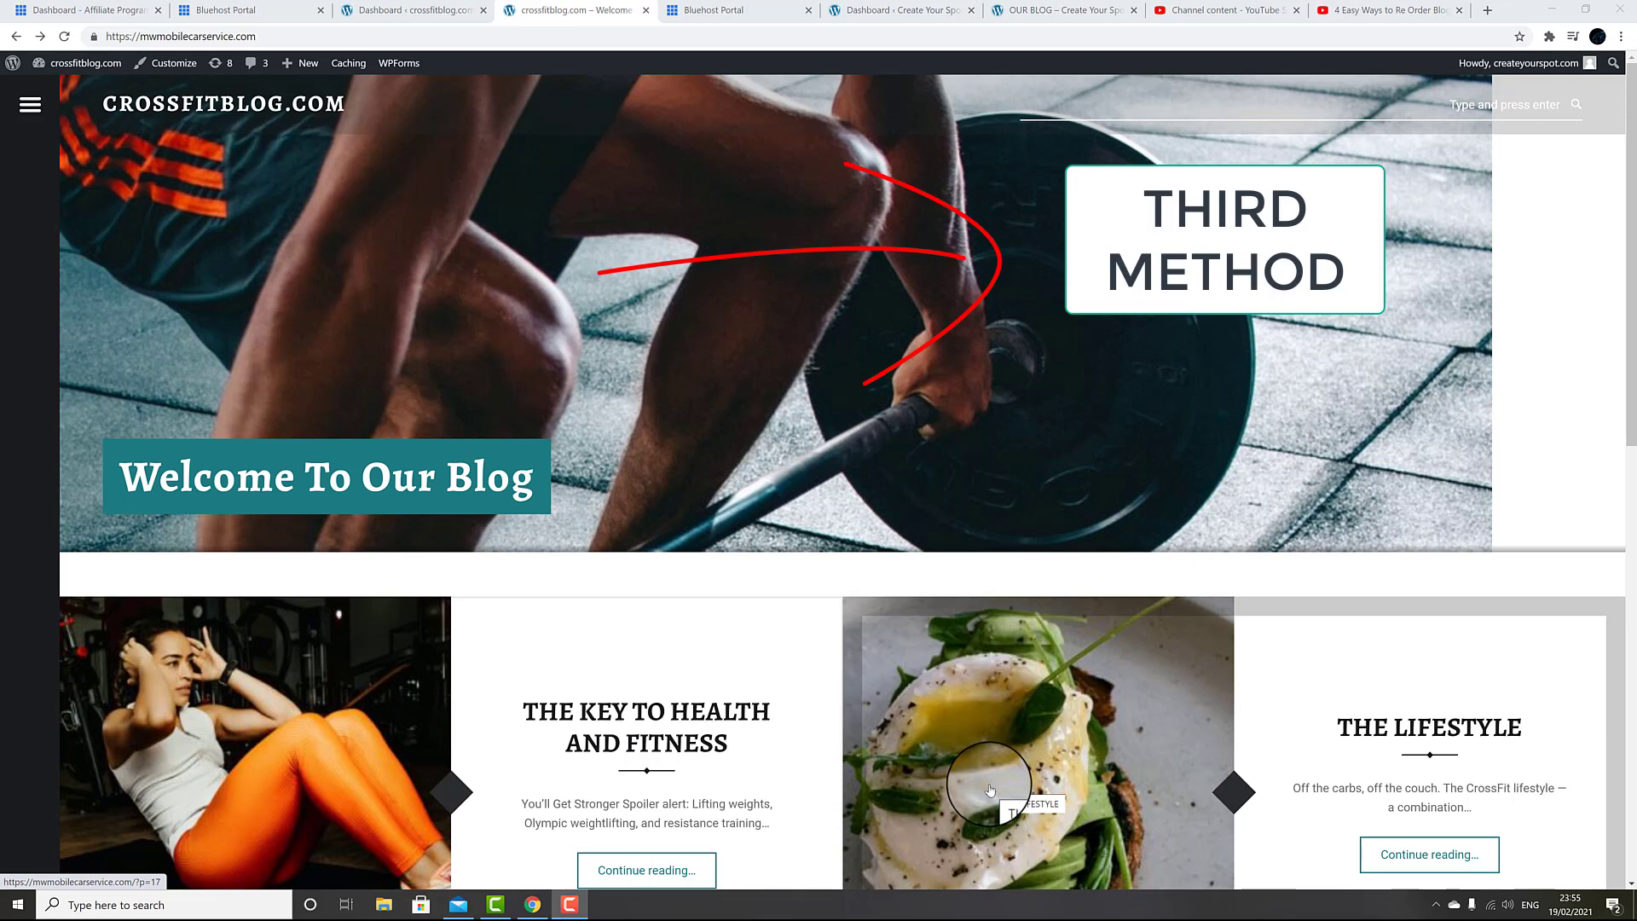
- Search Add New plugins for 'post types order', then install and activate Post Types Order
left_click(421, 15)
mouse_move(38, 371)
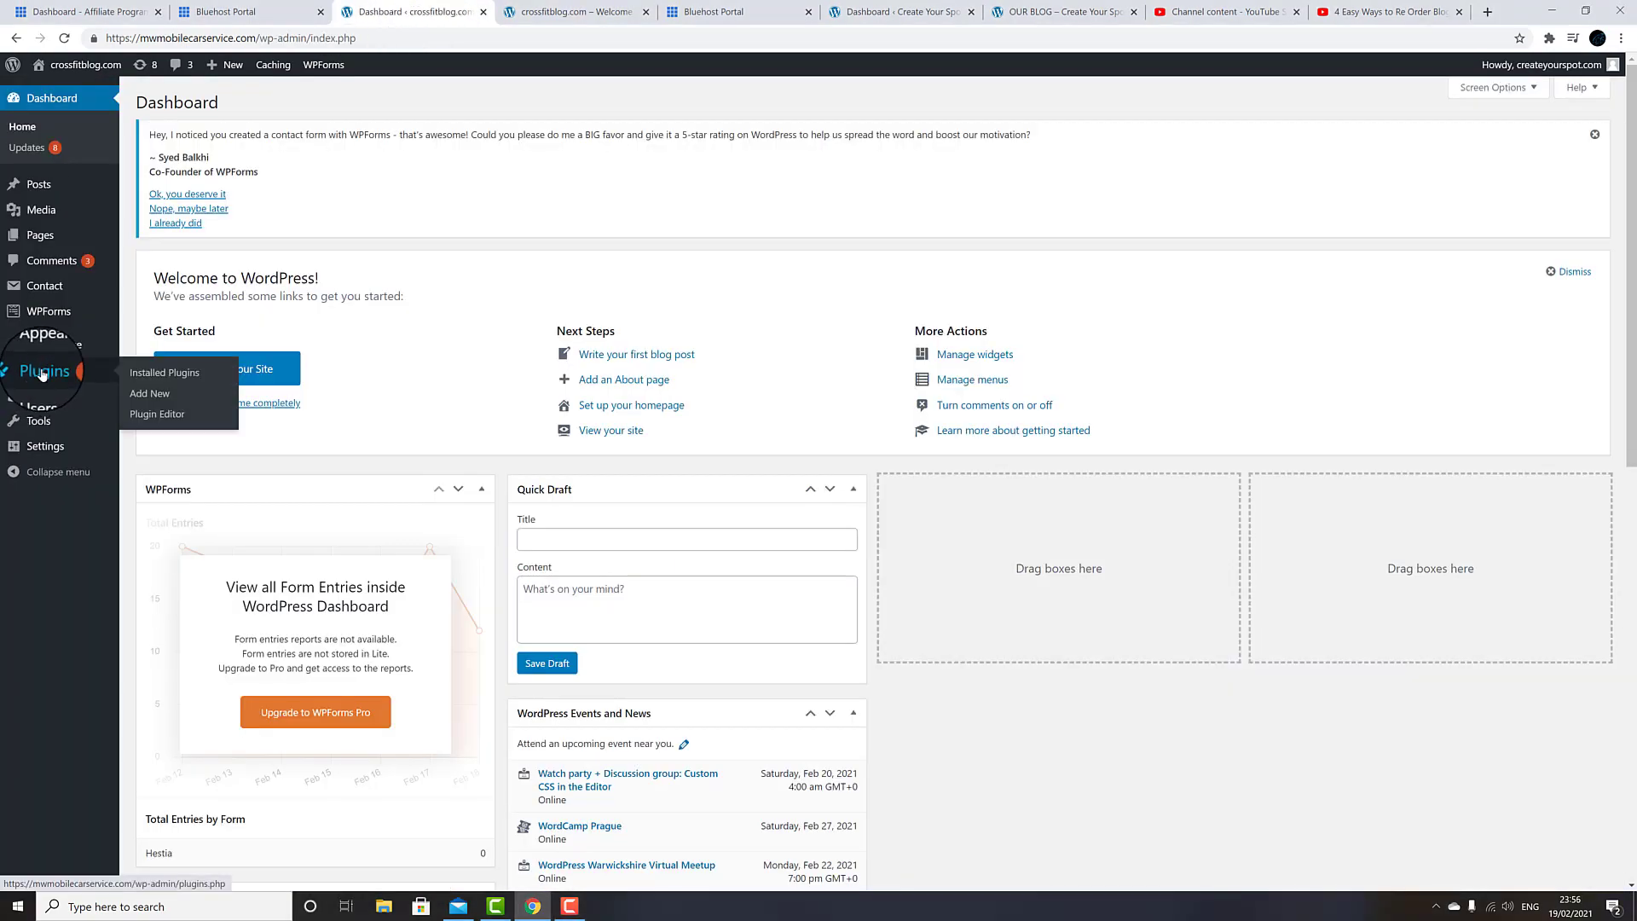
left_click(149, 401)
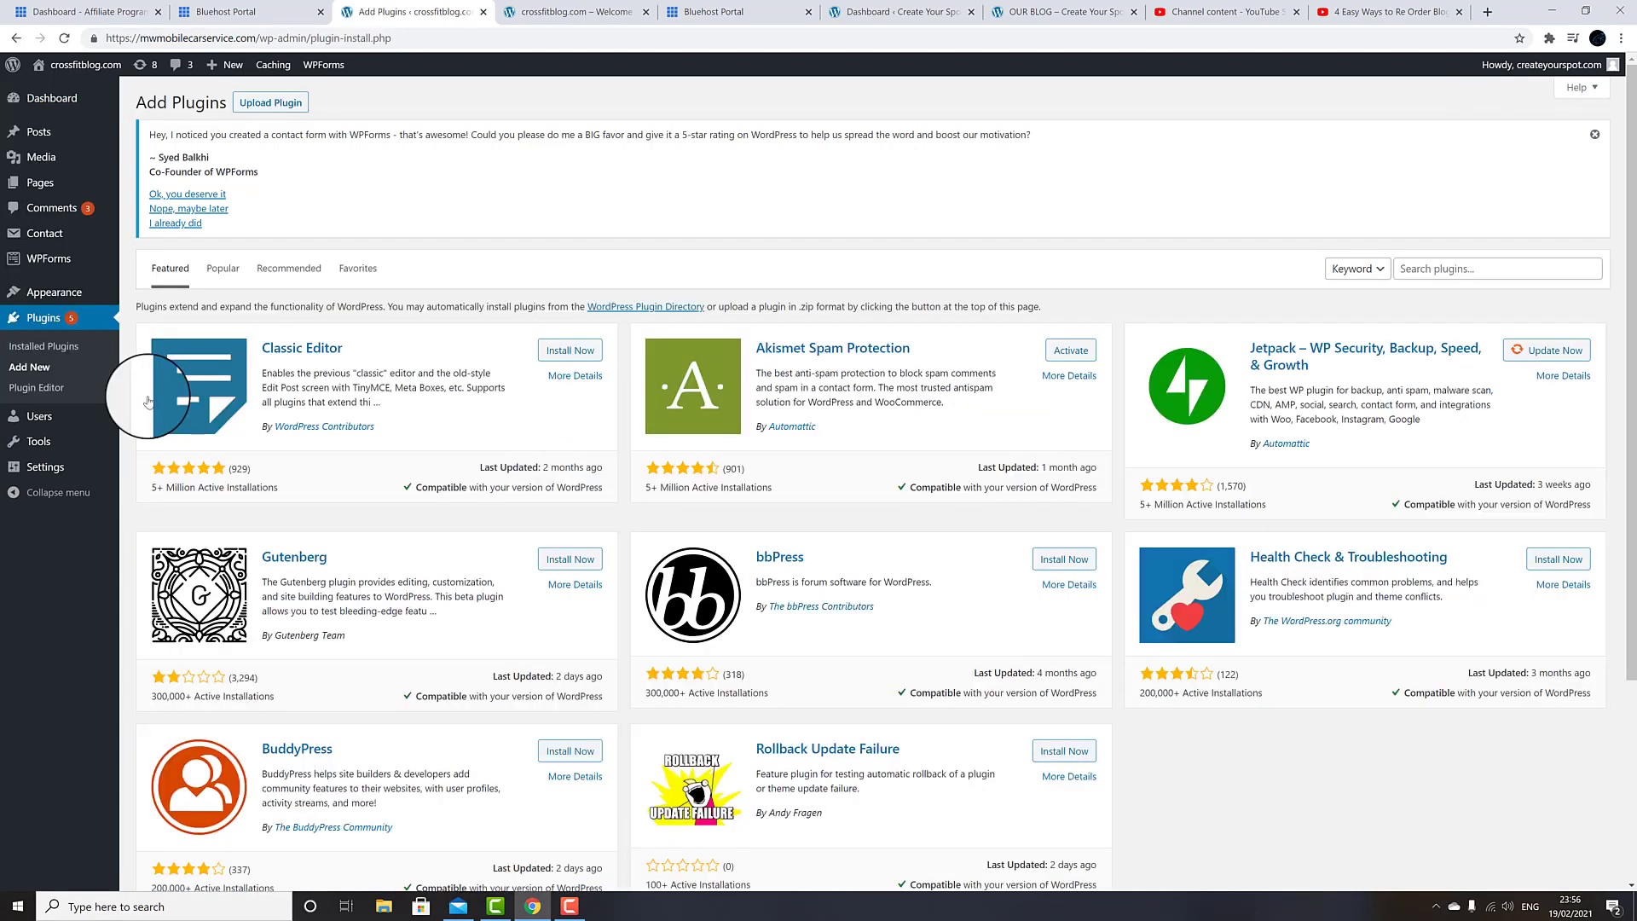
left_click(1426, 272)
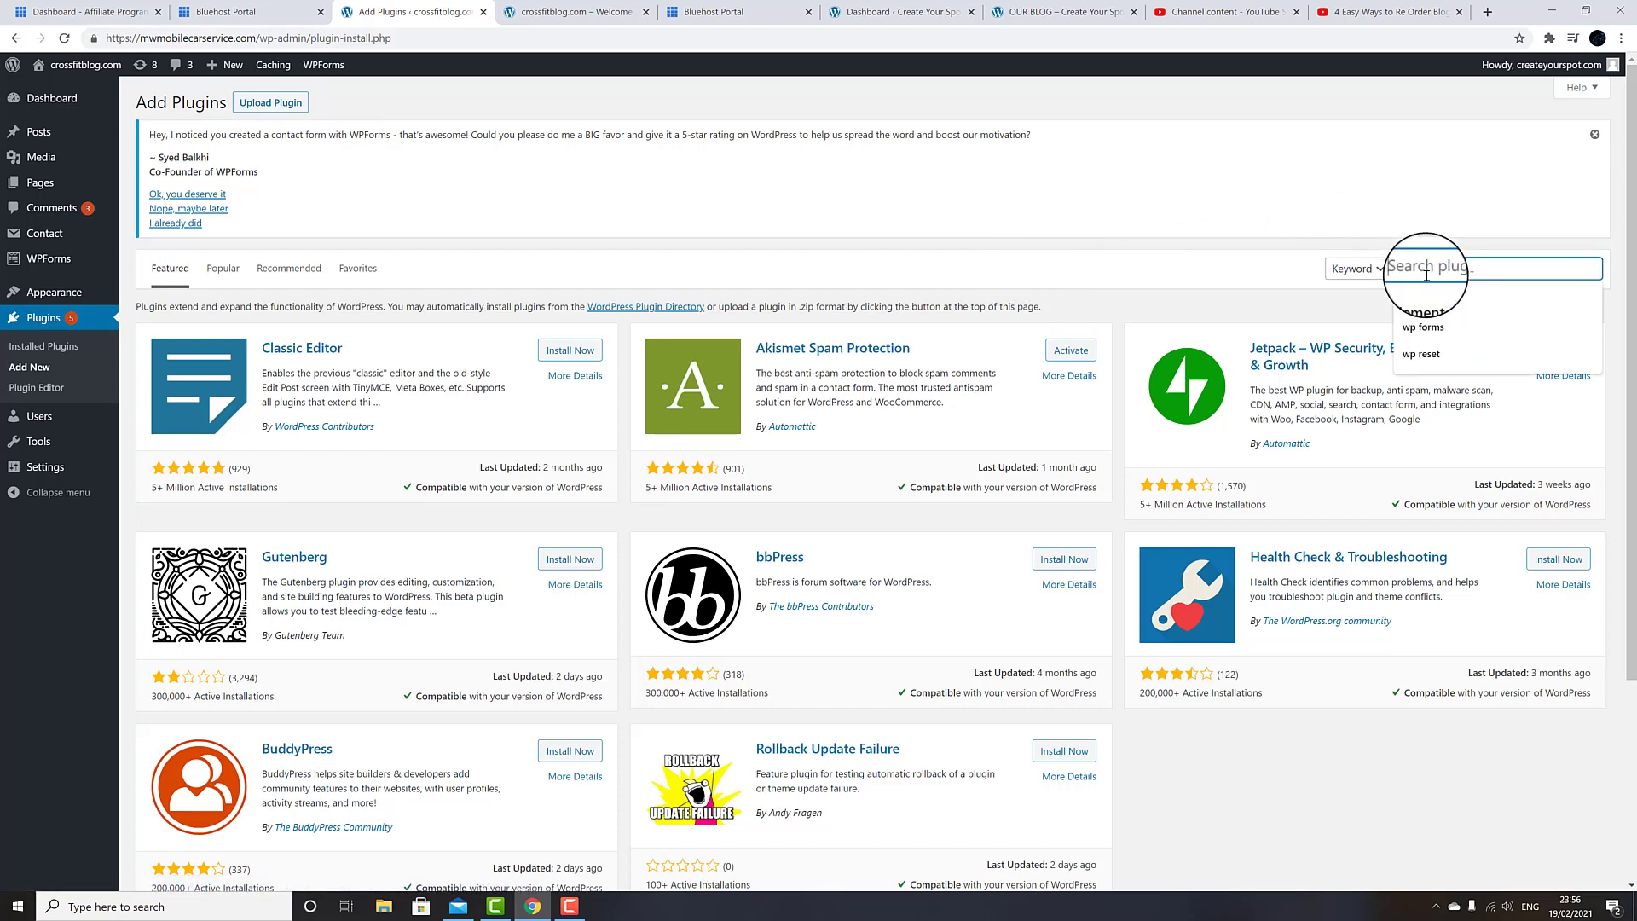
type("post types")
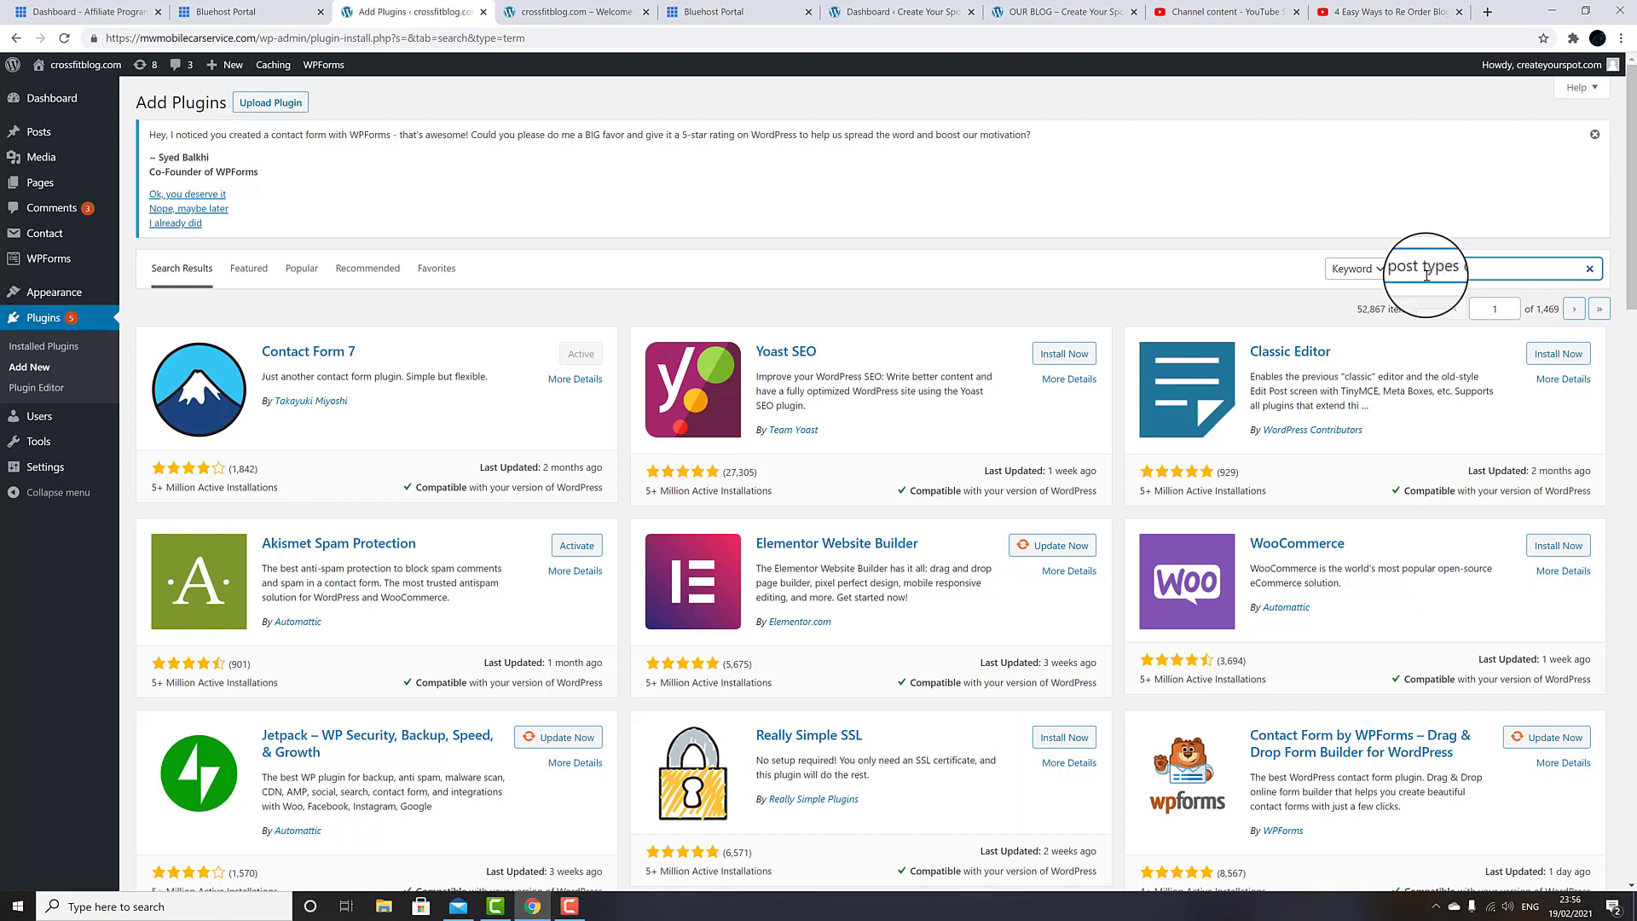
type(" order")
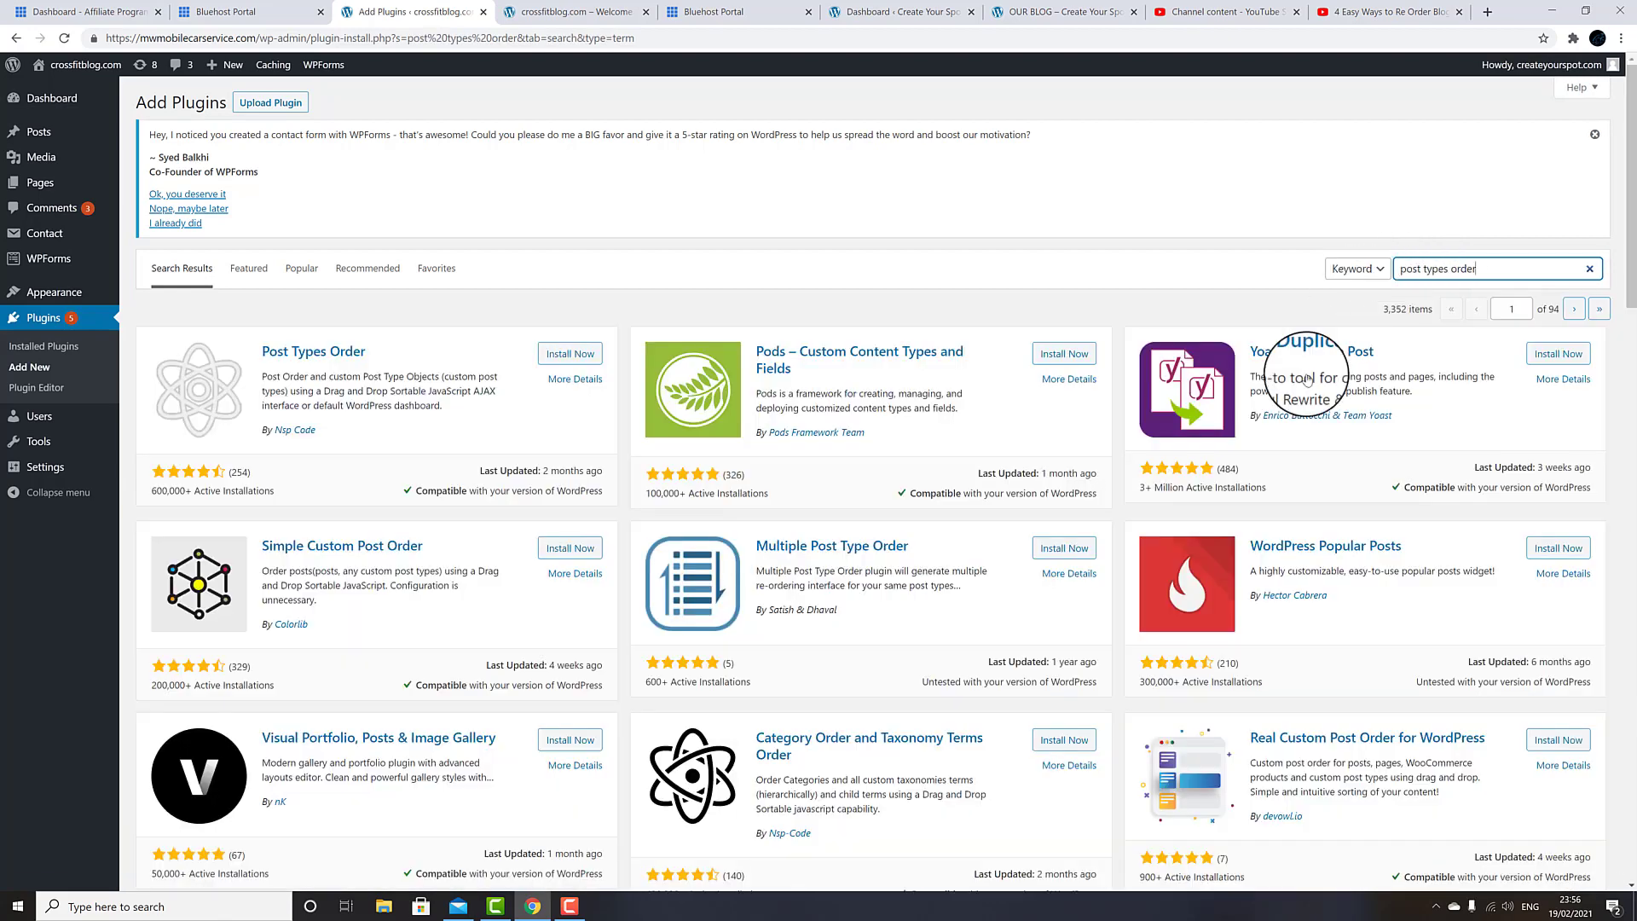
left_click(573, 357)
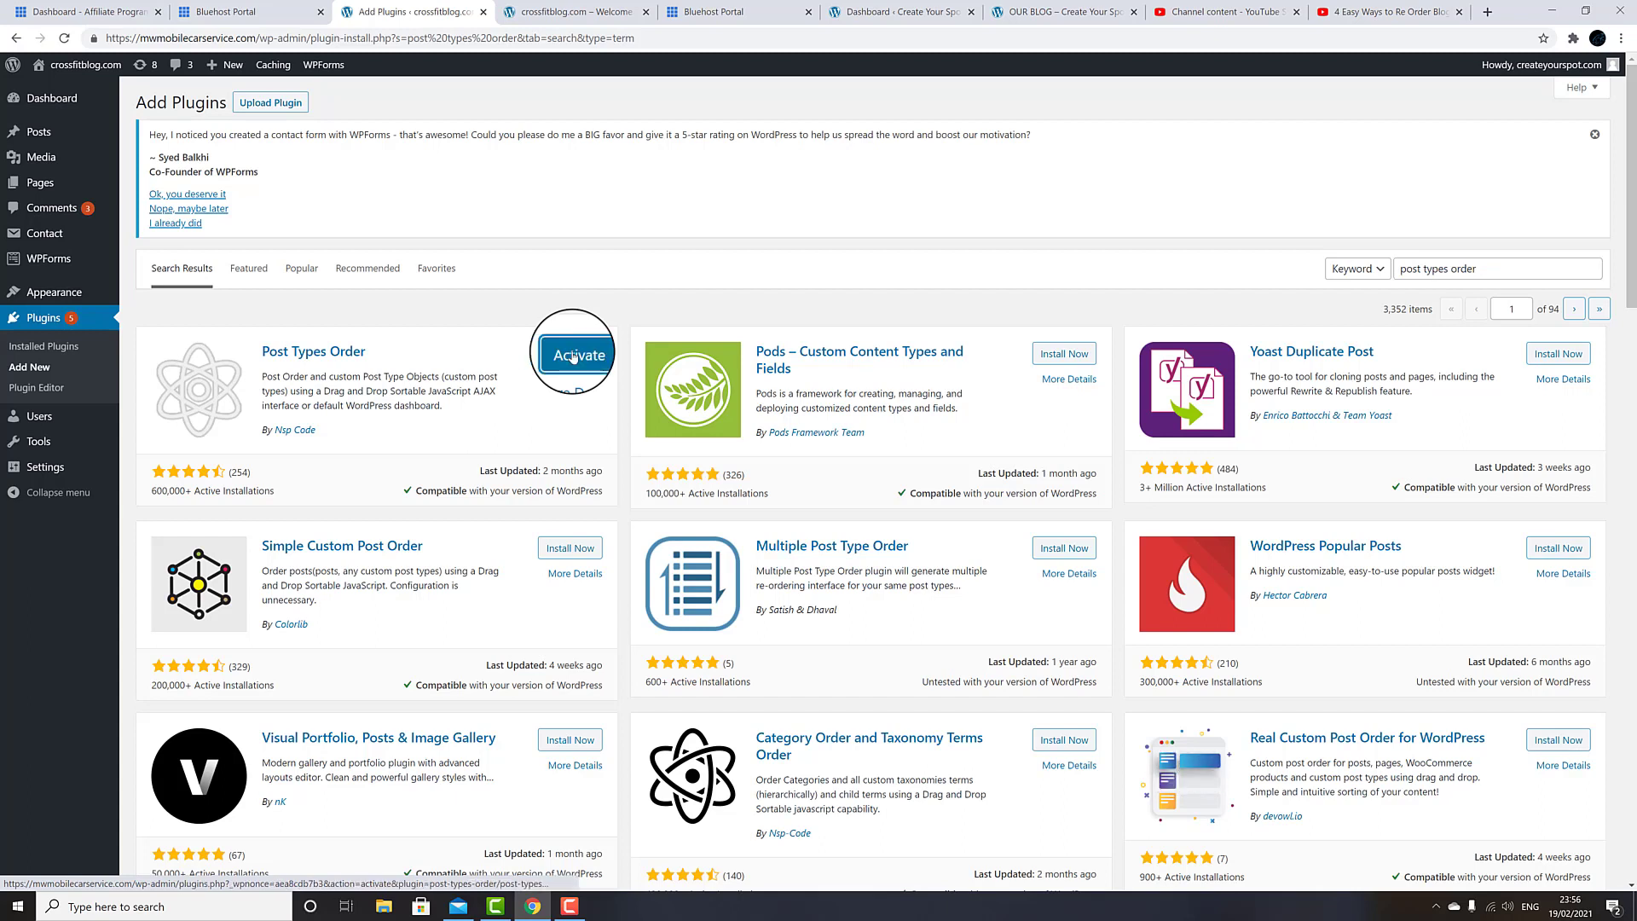
left_click(572, 356)
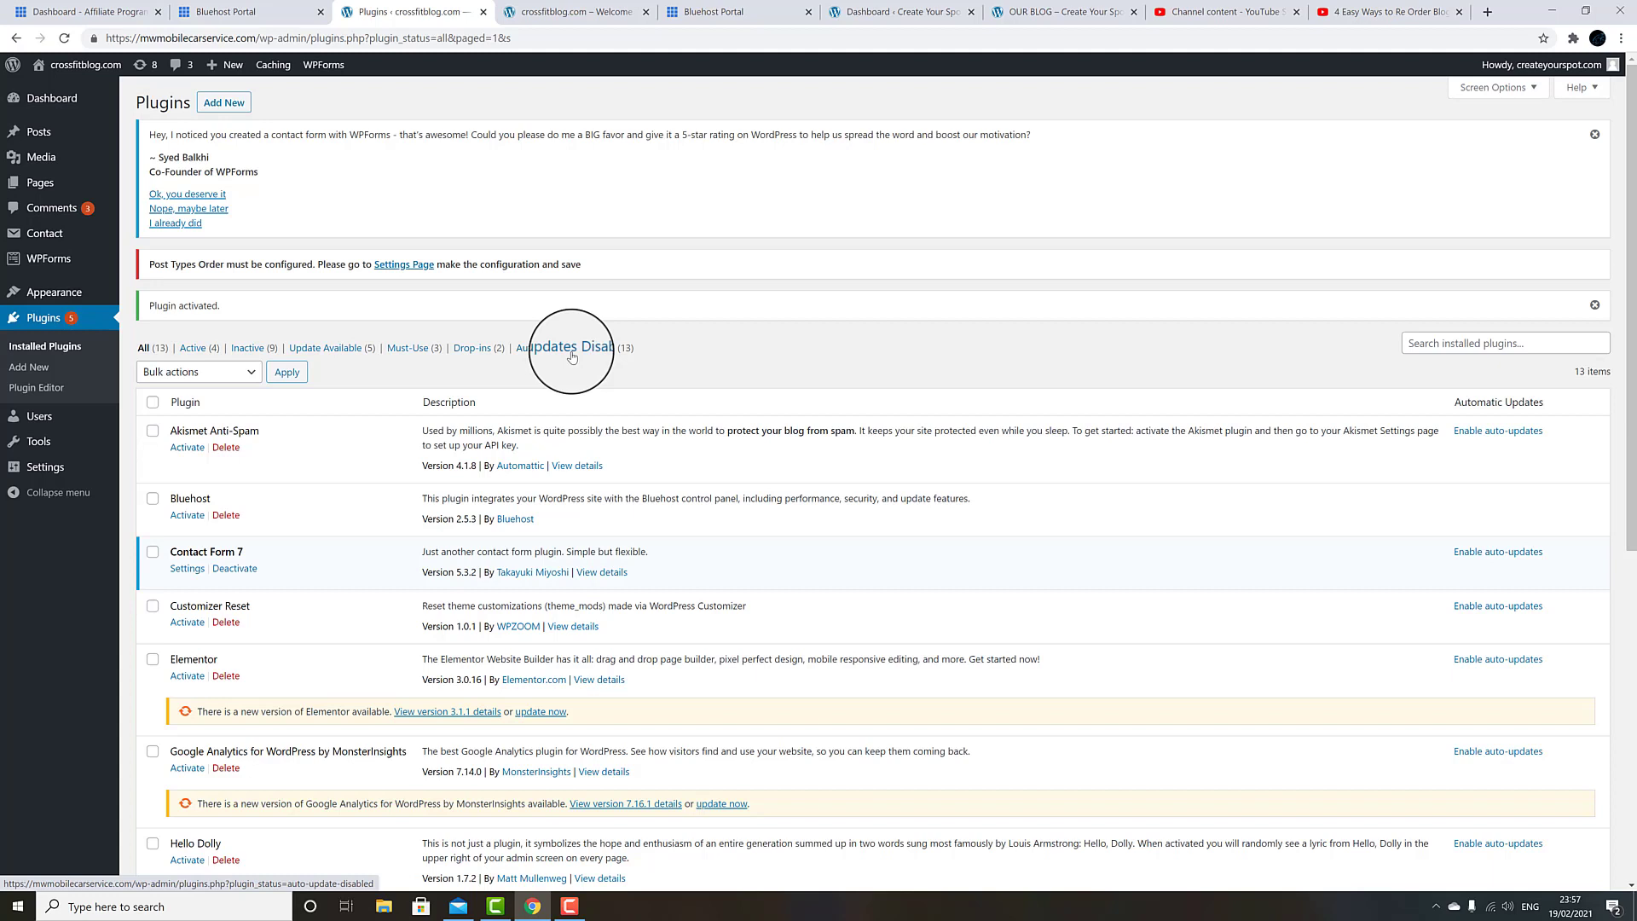
- Save the Post Types Order general settings, keeping the re-order interface and Auto Sort enabled
mouse_move(53, 477)
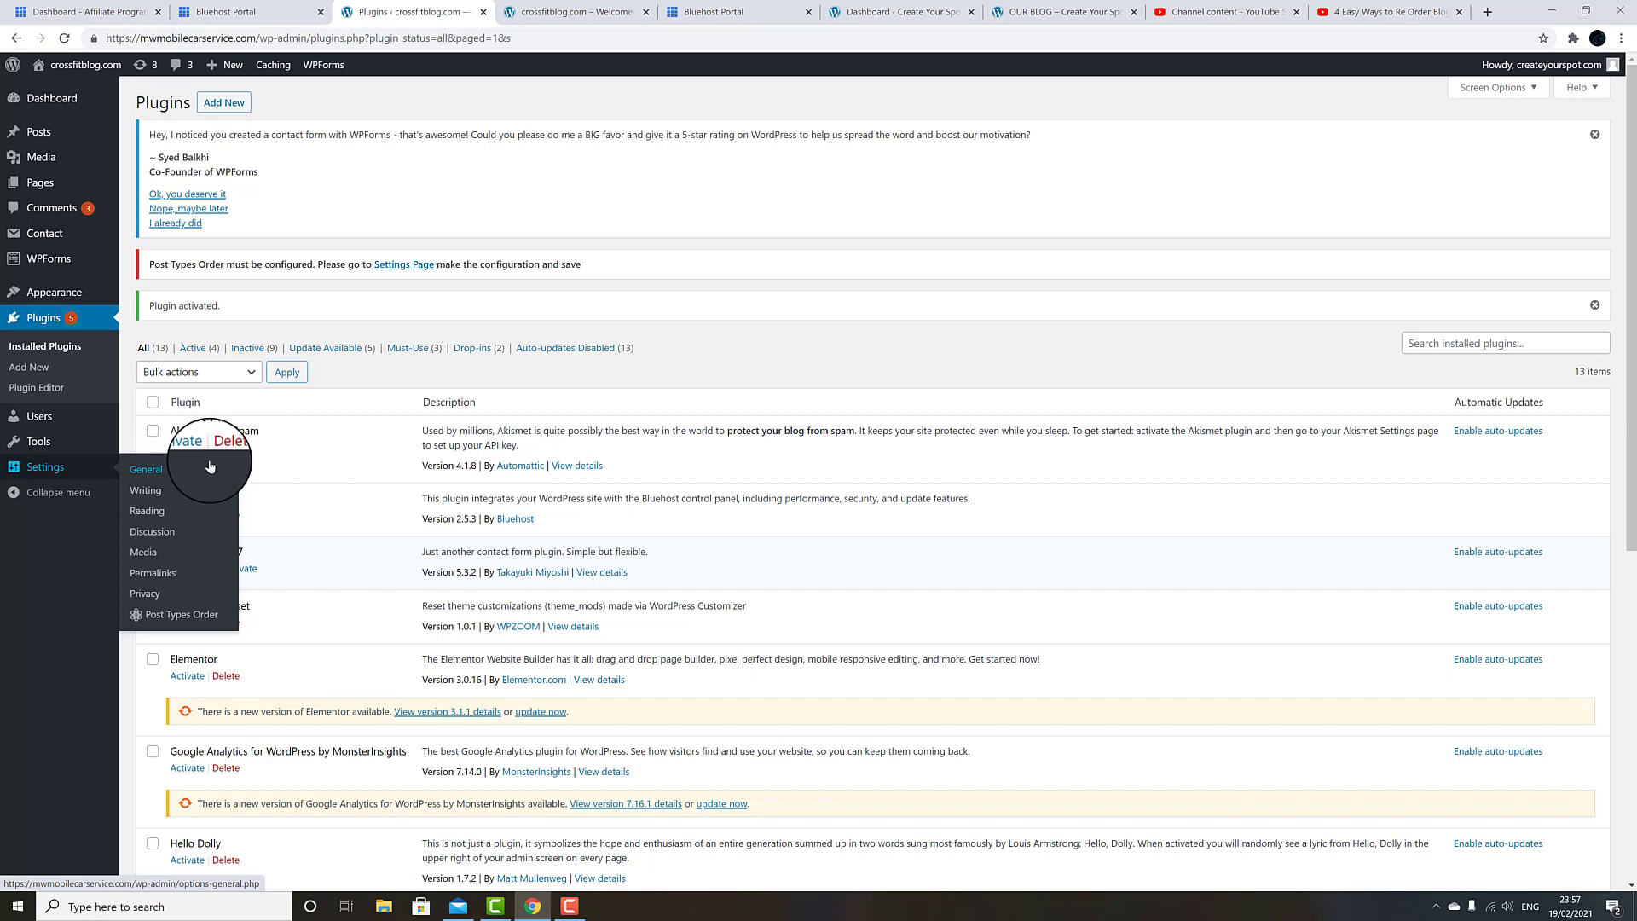
left_click(171, 624)
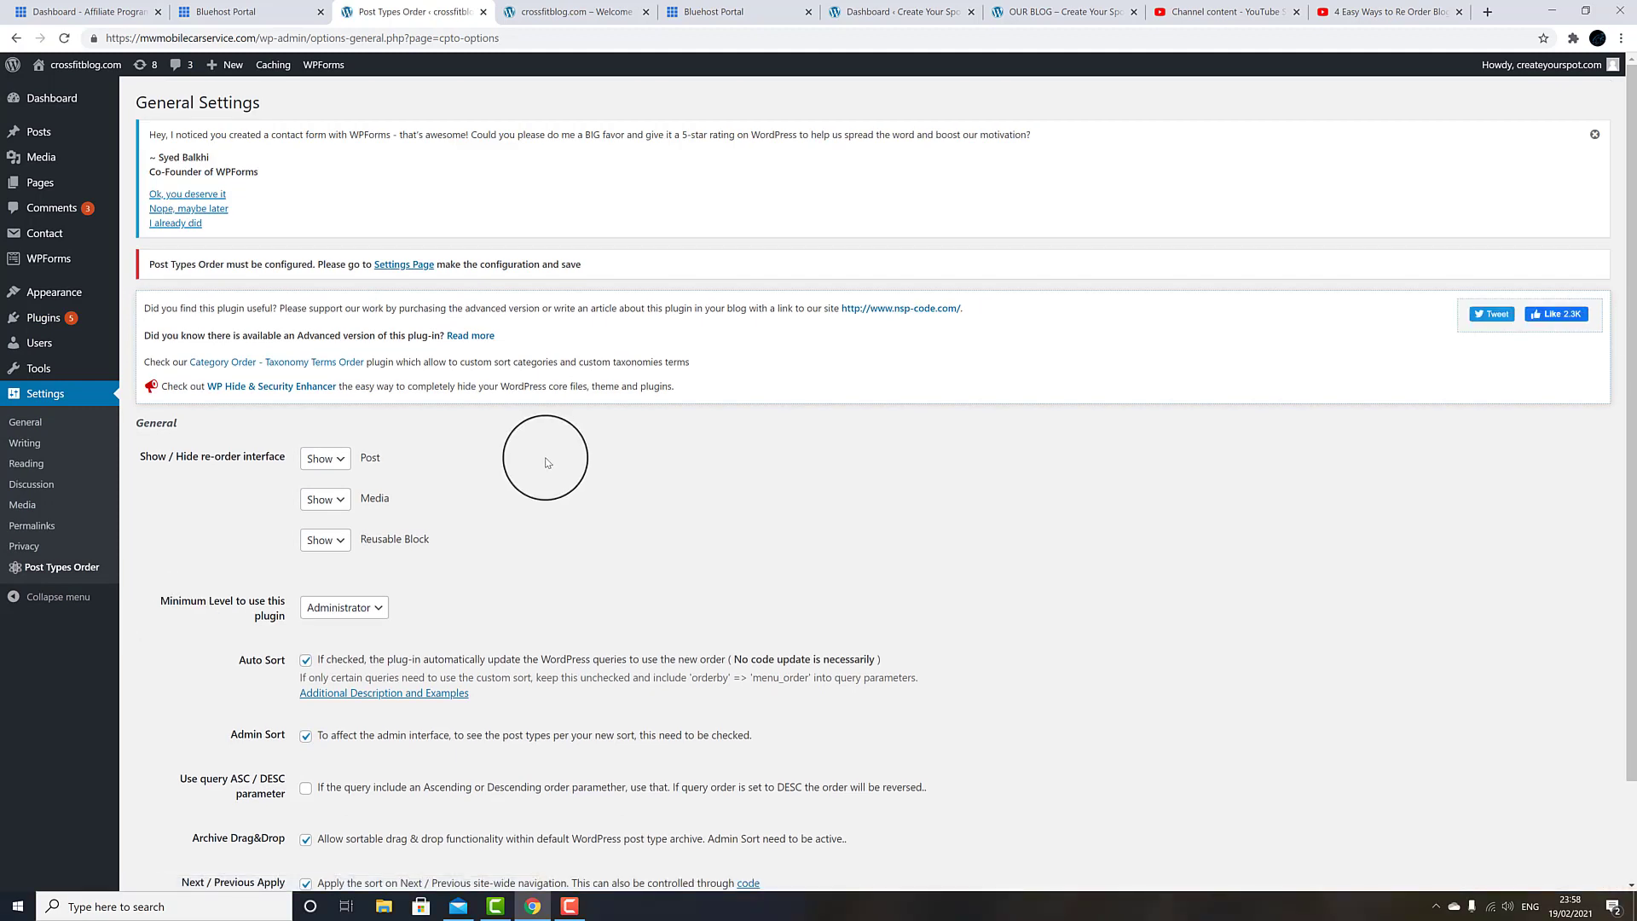
scroll(547, 460, "down", 3)
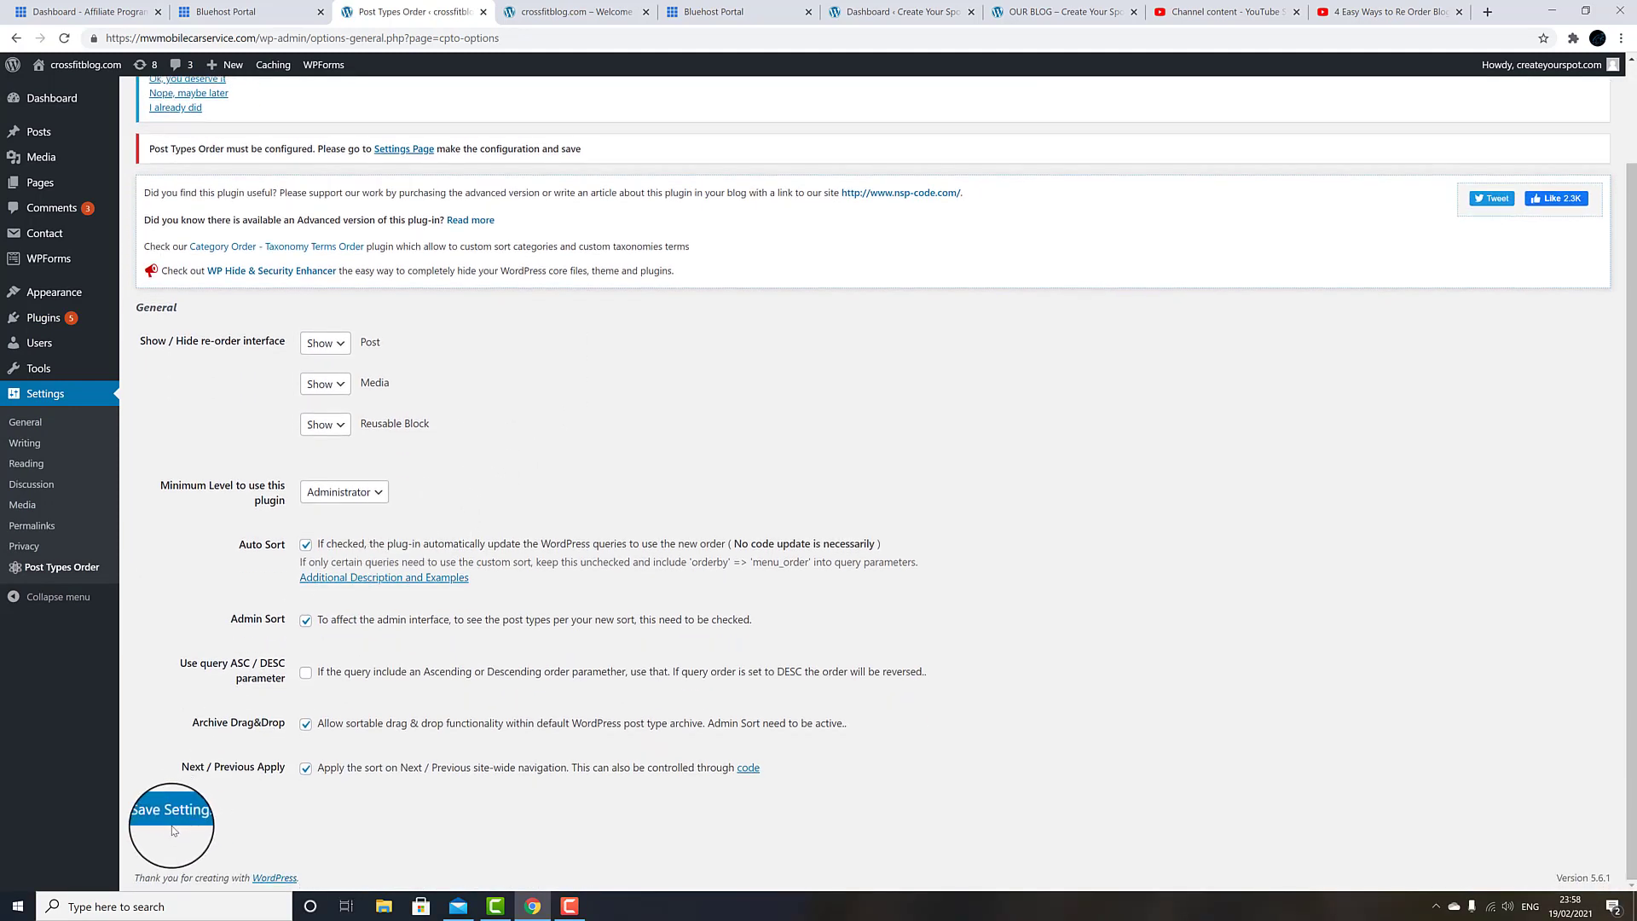
left_click(170, 823)
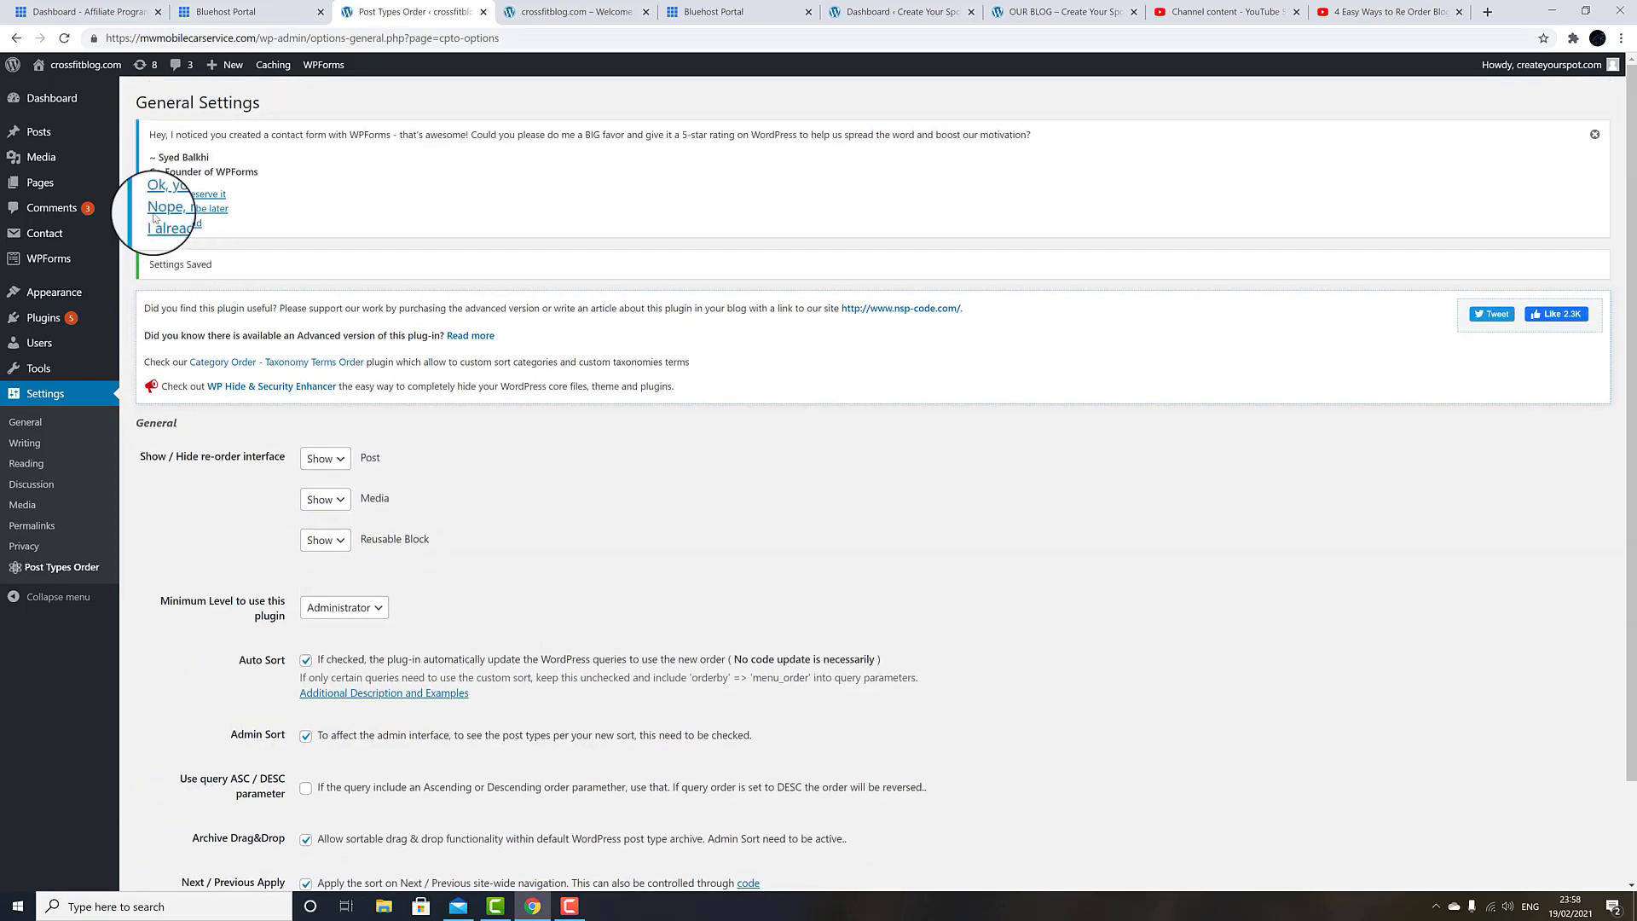
- Drag posts in All Posts so WHY CROSSFIT WORKS and WORKOUTS sit above THE LIFESTYLE, then reload the home page
mouse_move(60, 136)
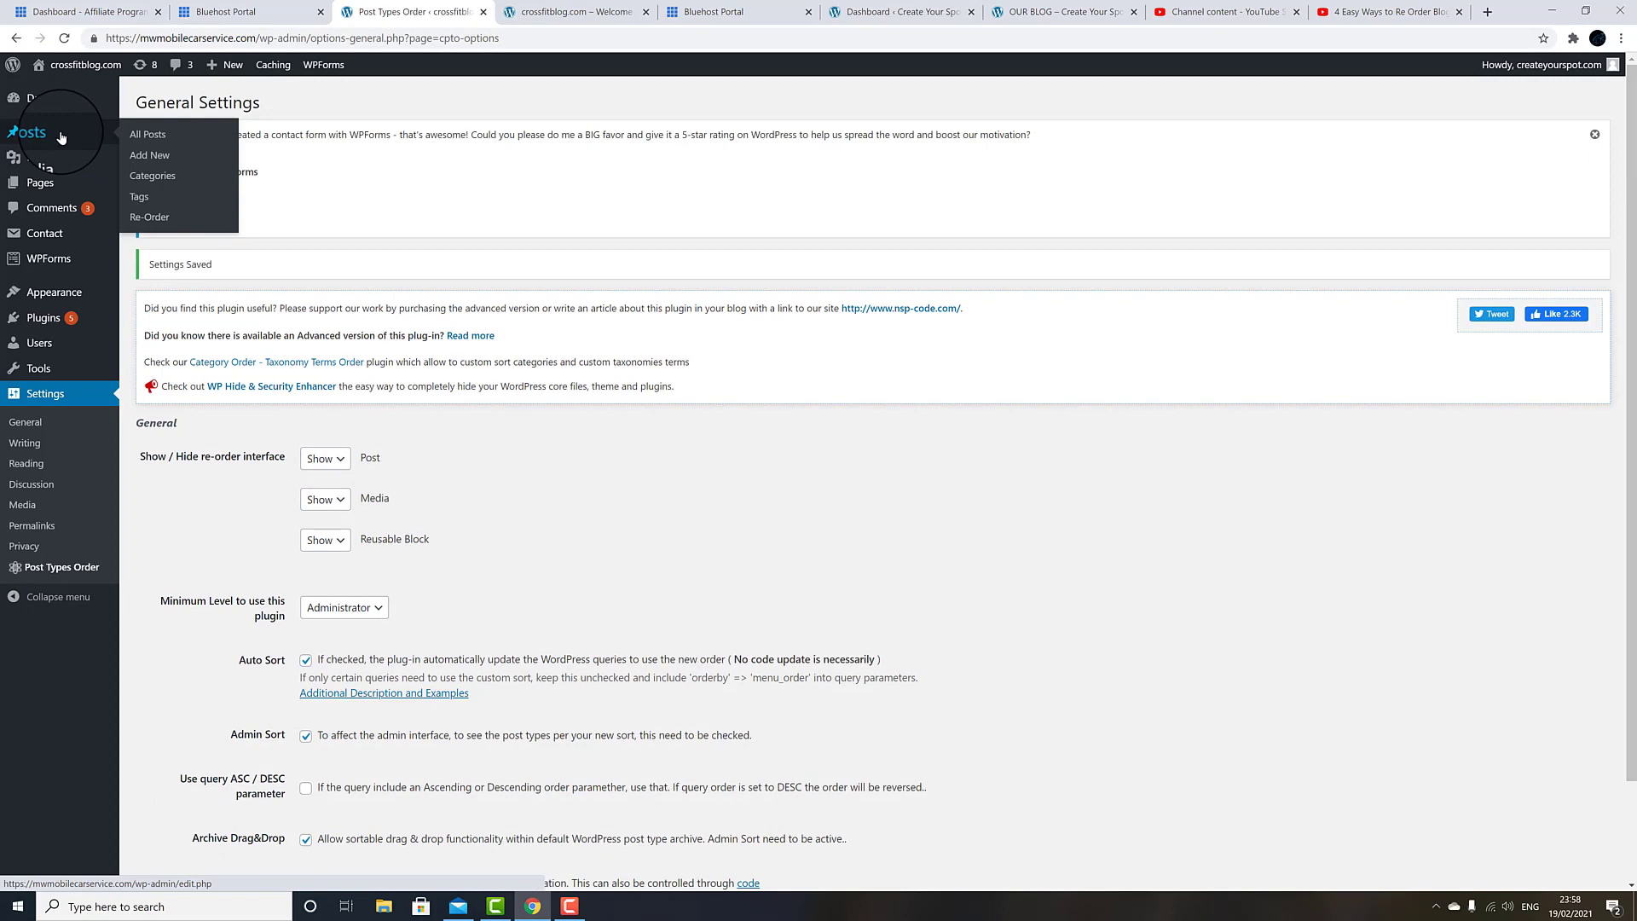
left_click(148, 133)
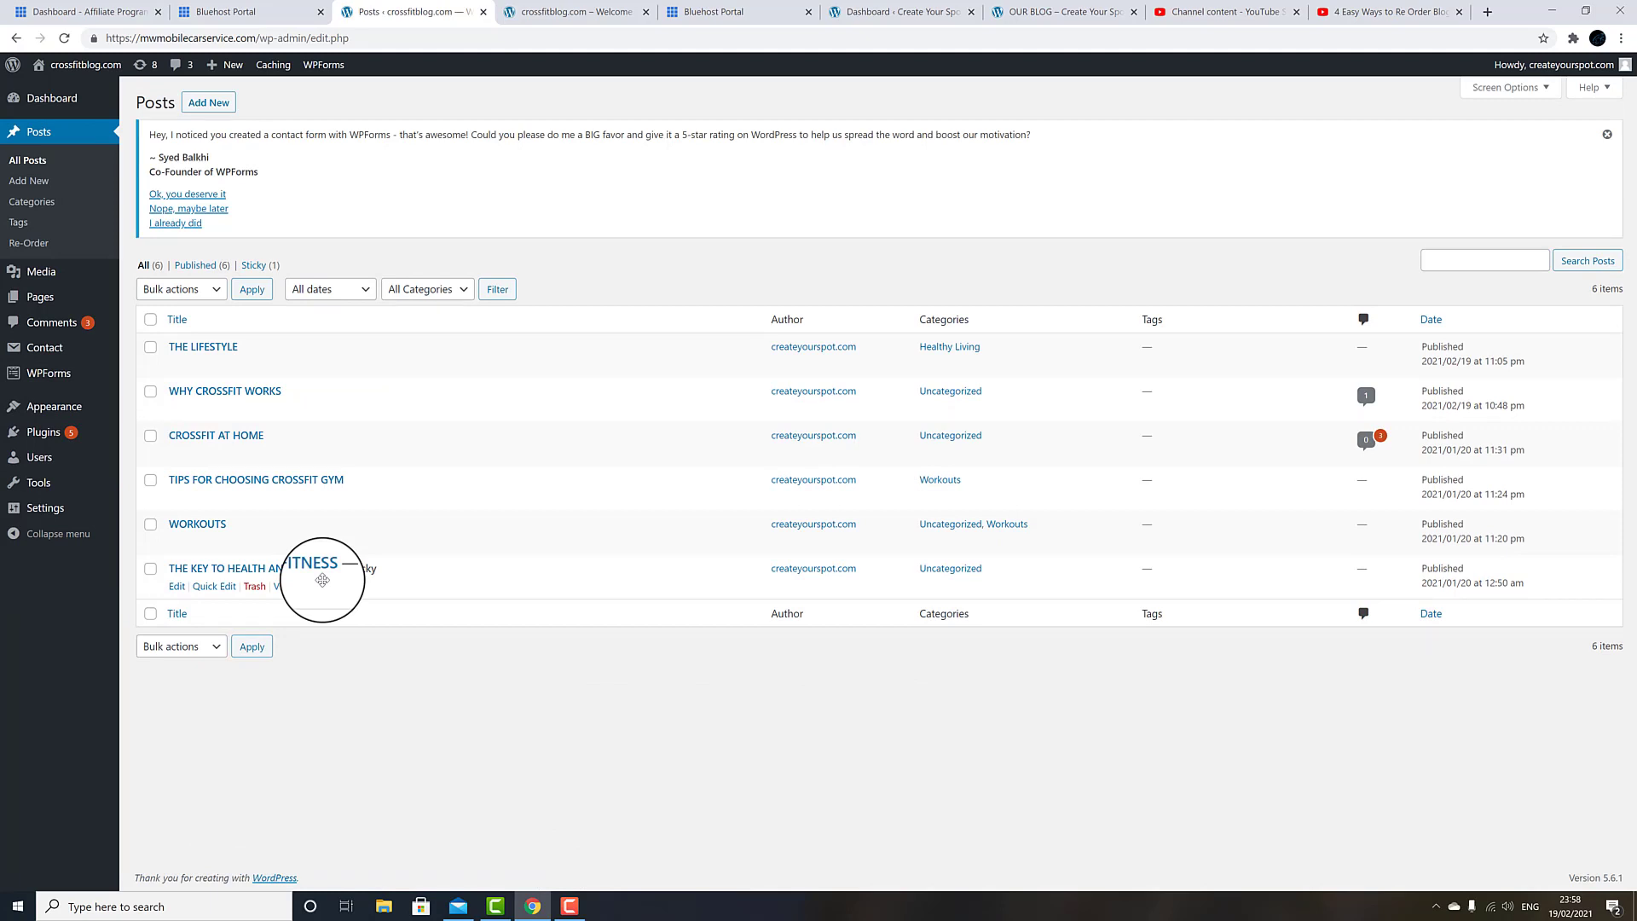
mouse_move(323, 580)
left_mouse_down()
mouse_move(347, 410)
mouse_move(337, 430)
left_mouse_up()
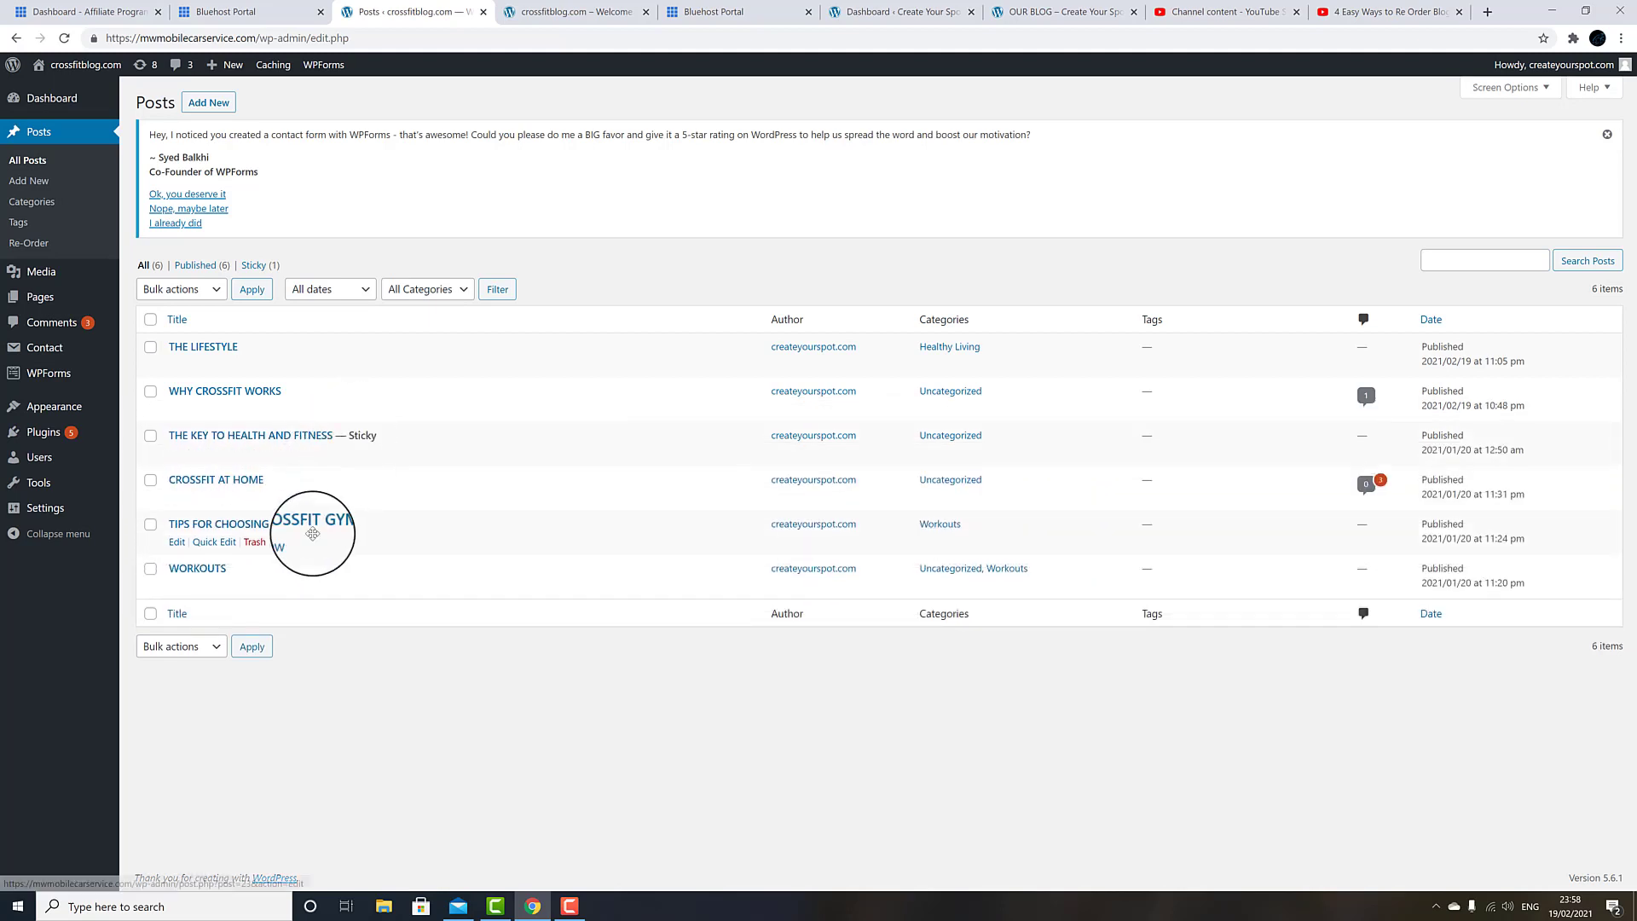
left_click_drag(321, 573, 353, 334)
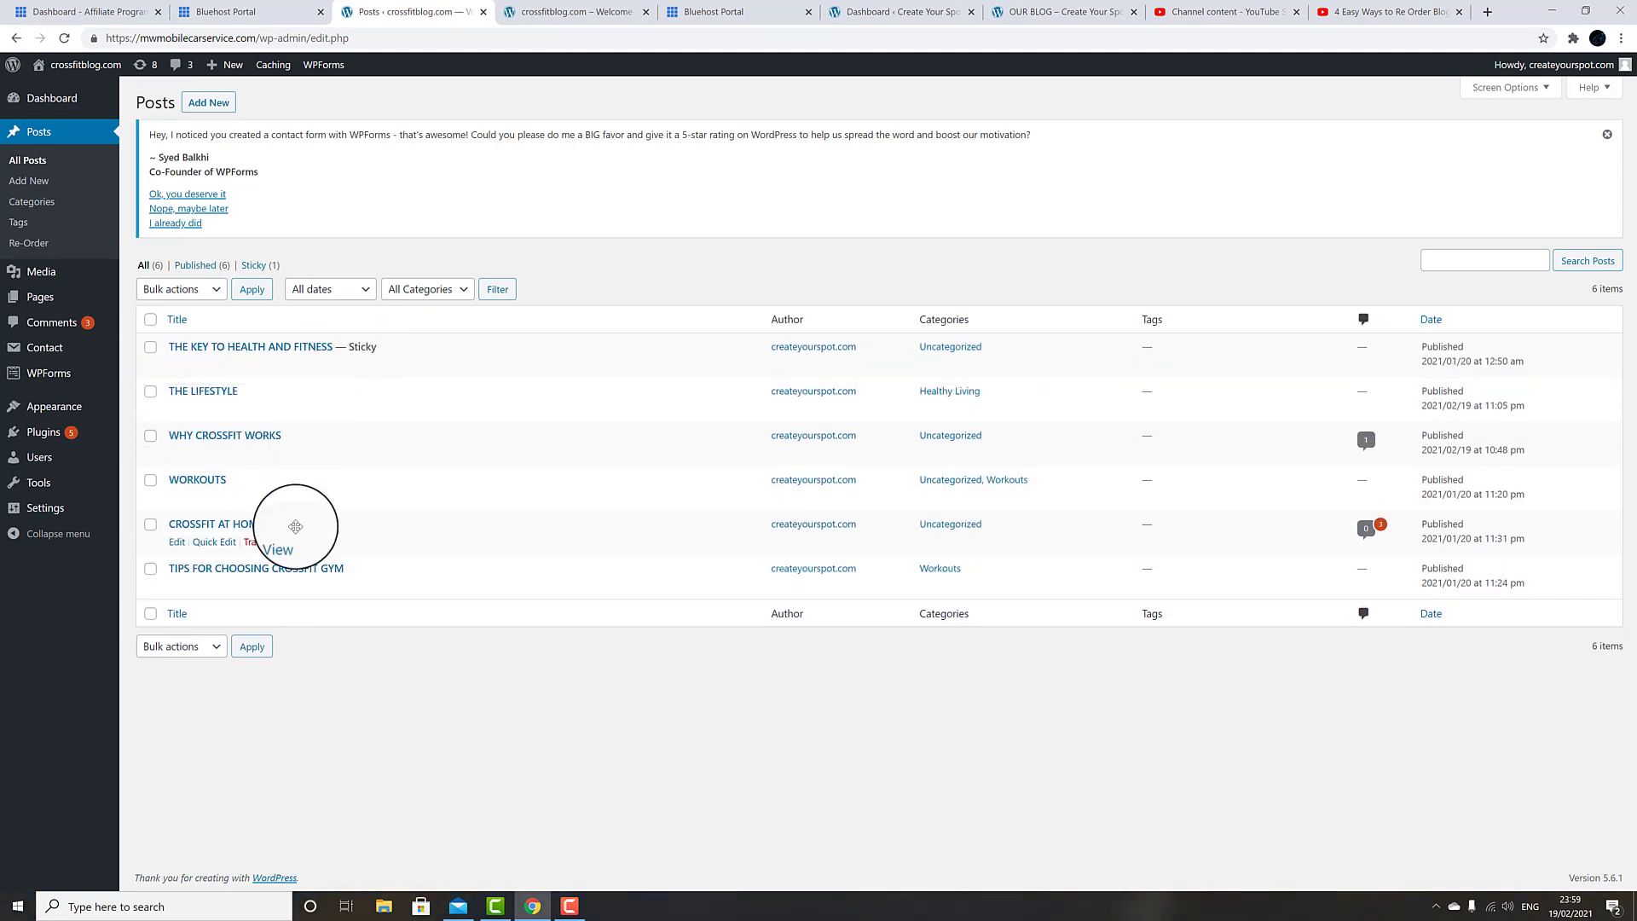
left_click_drag(321, 443, 328, 391)
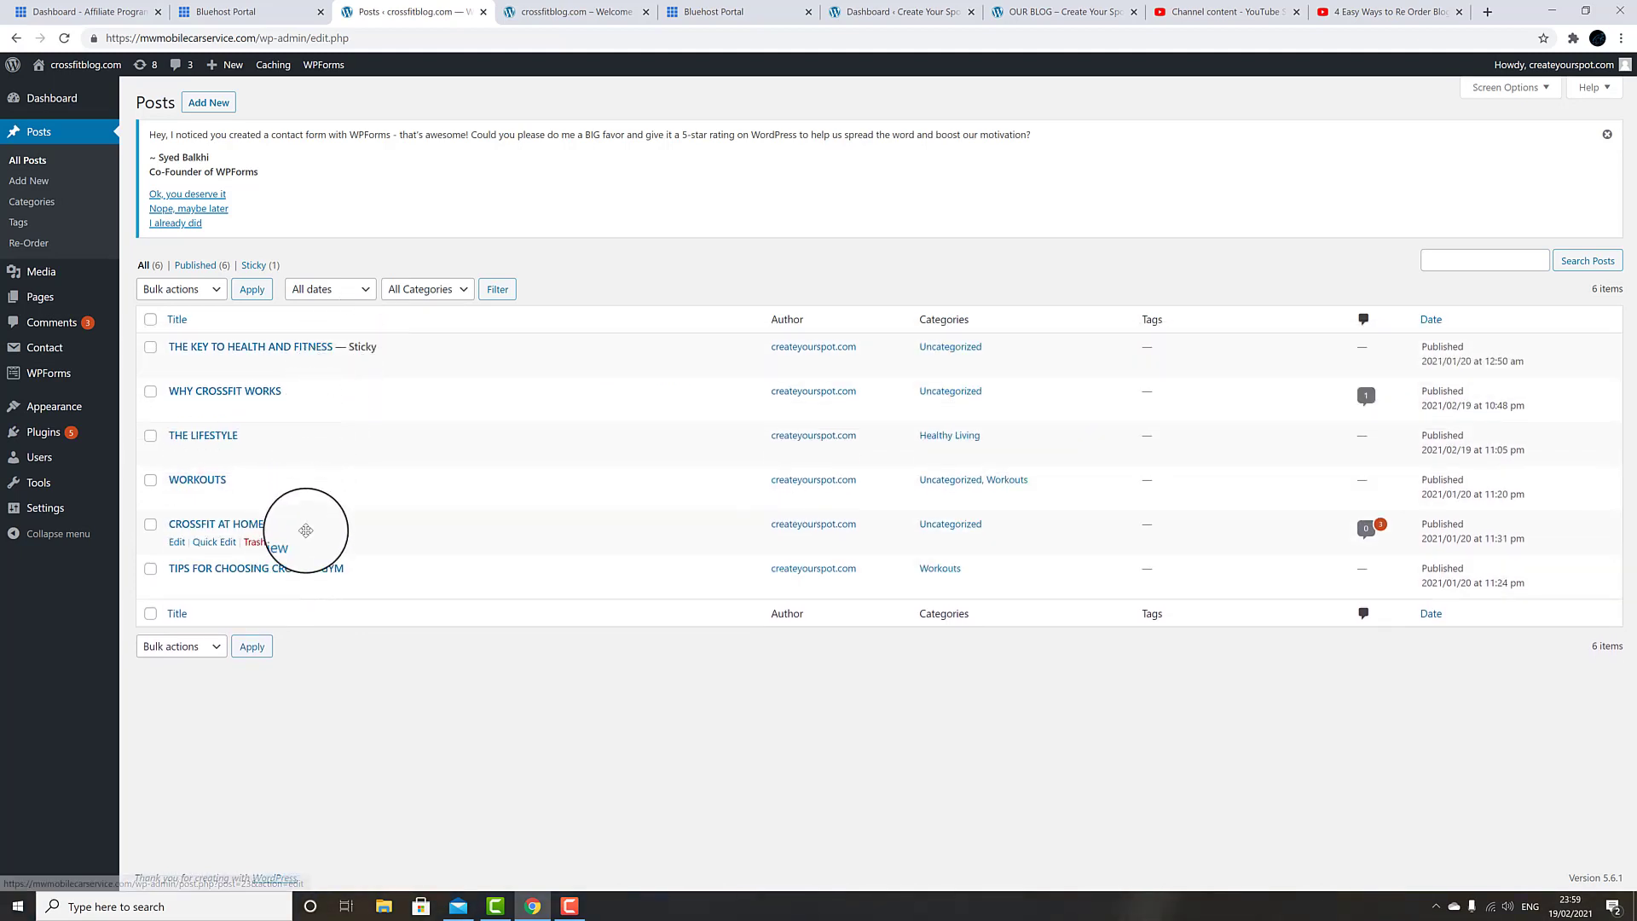
left_click_drag(321, 479, 337, 420)
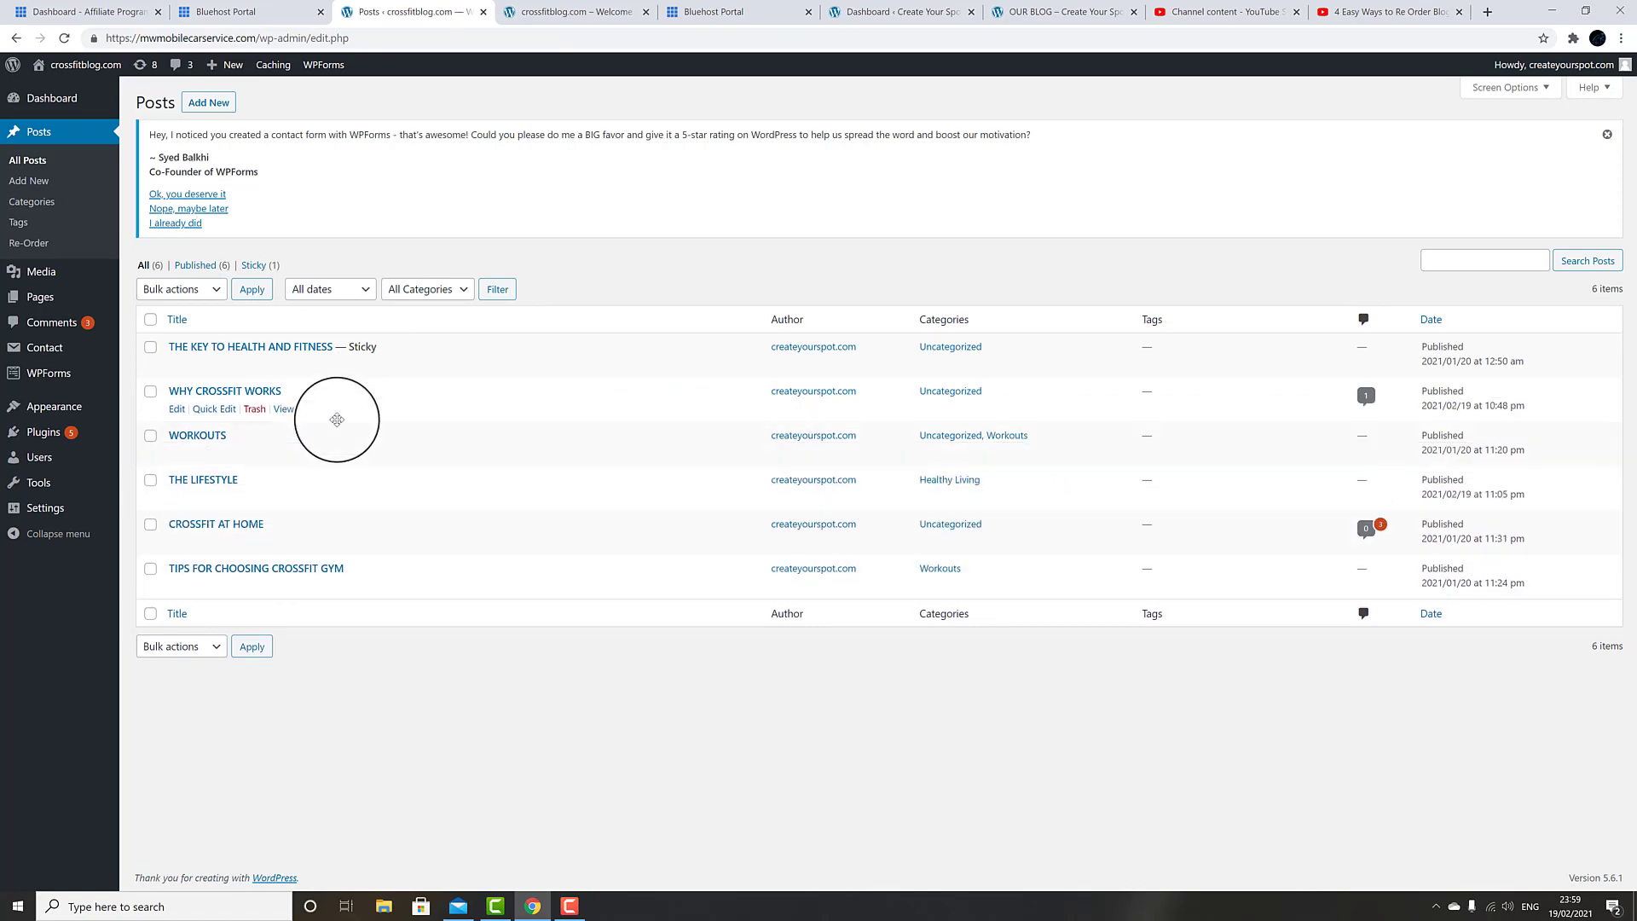
left_click(574, 16)
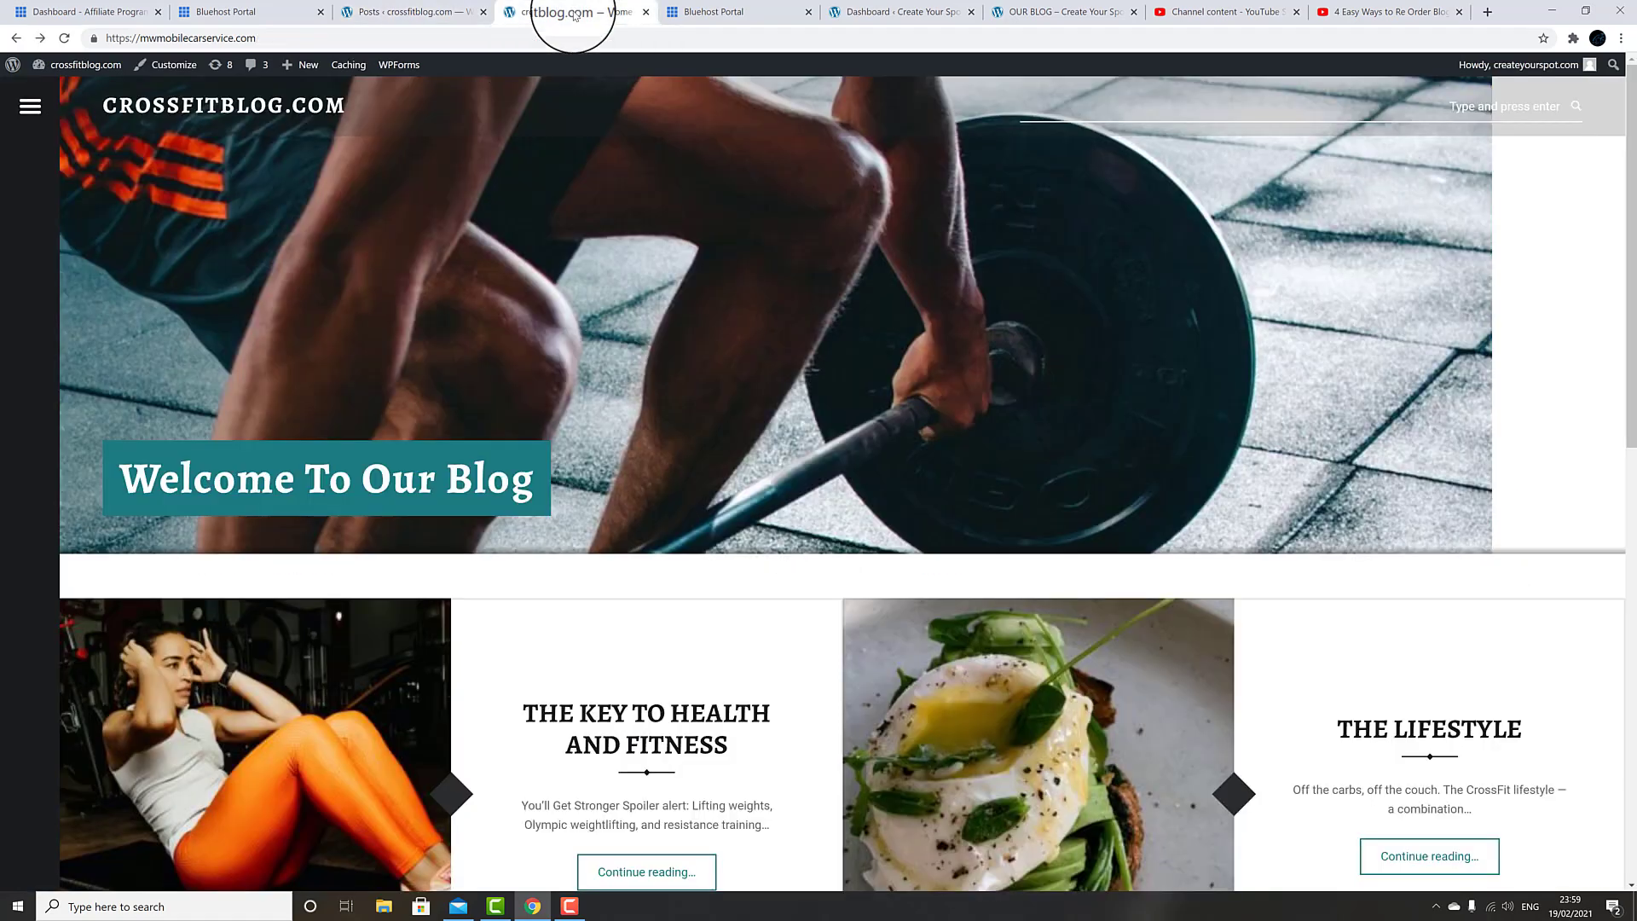
left_click(64, 38)
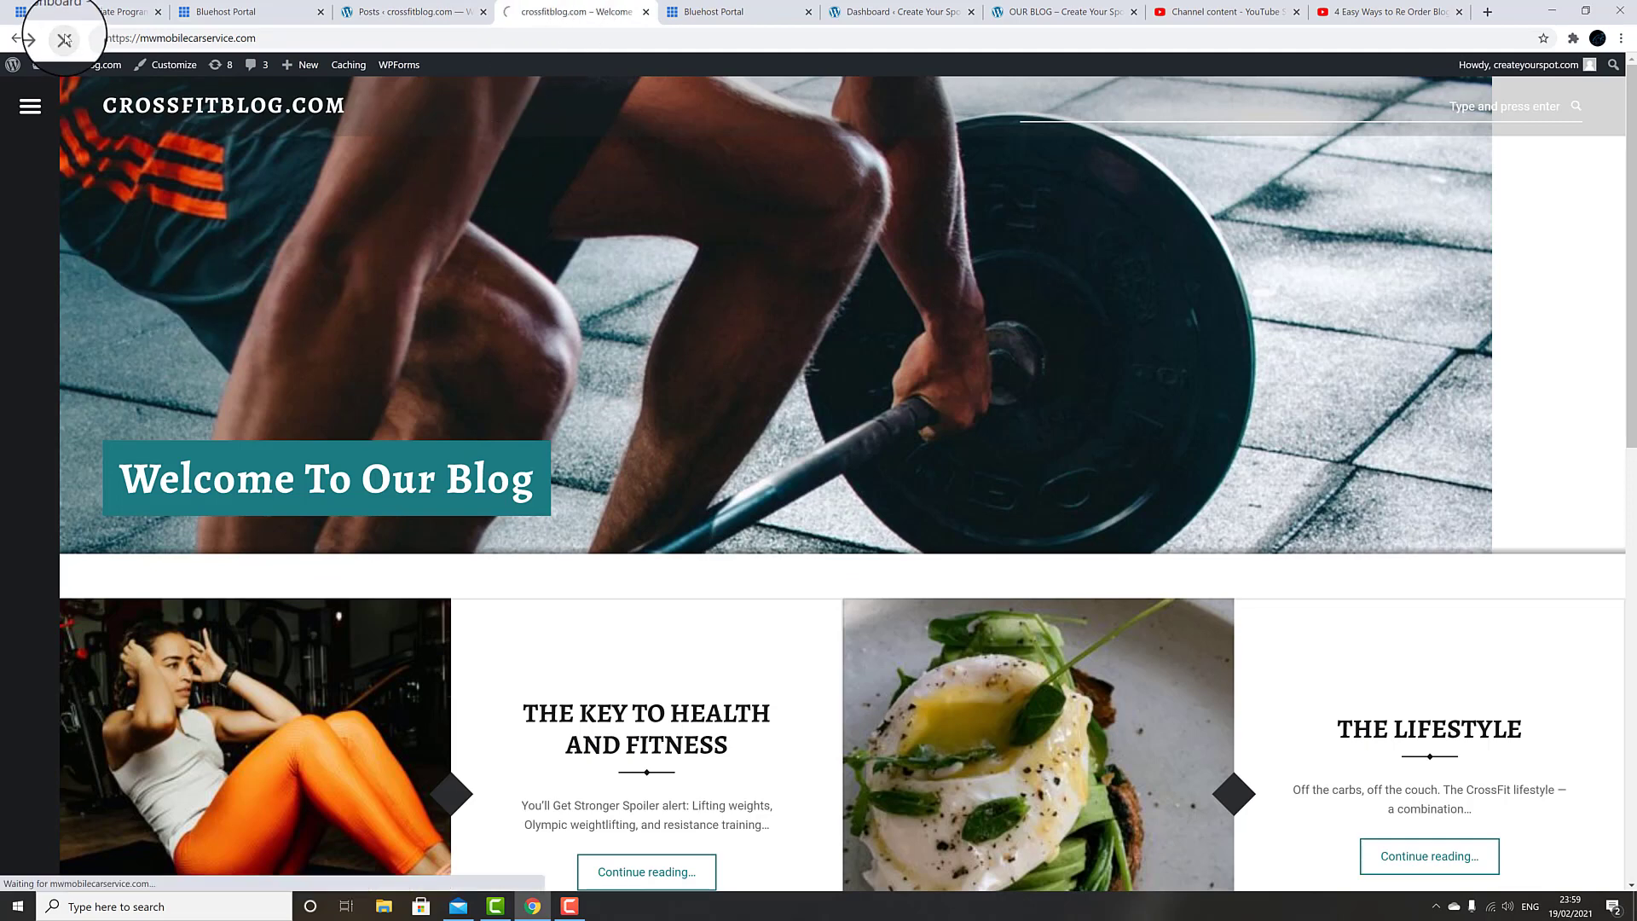